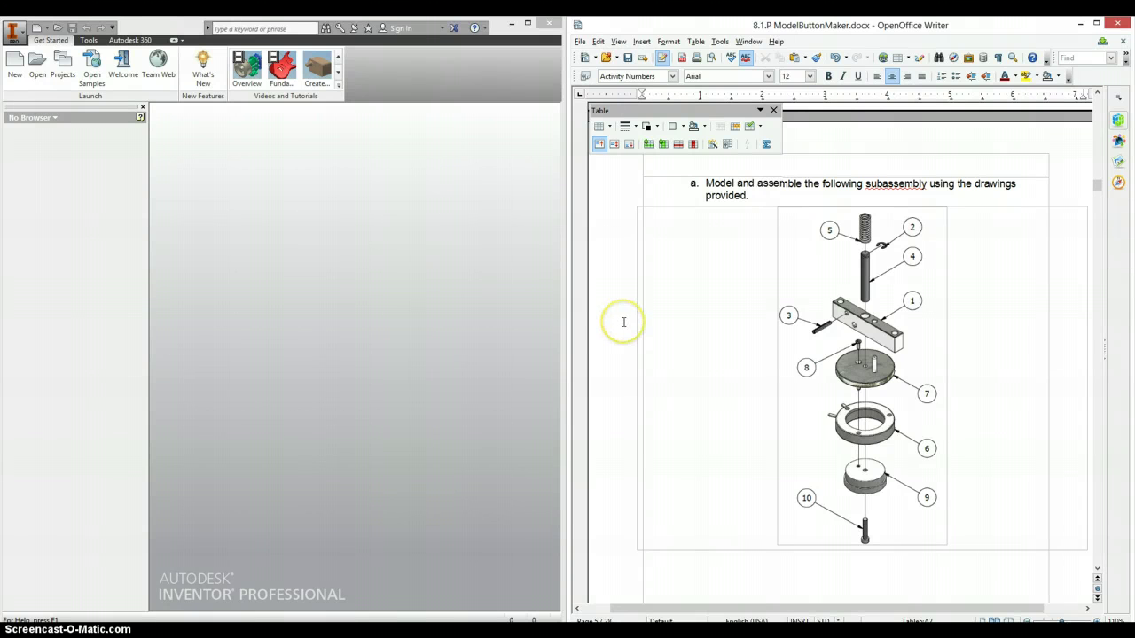
- Scroll the ModelButtonMaker document's tolerances and part drawings to the Upper Die Center Support on page 7
scroll(624, 322, "down", 15)
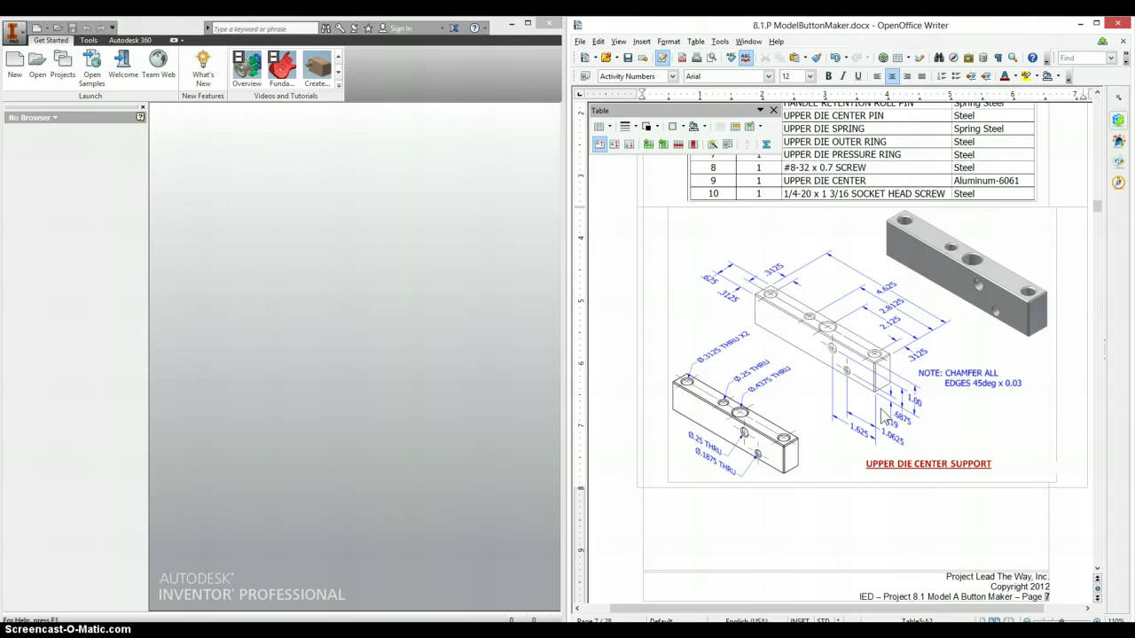
scroll(884, 417, "up", 15)
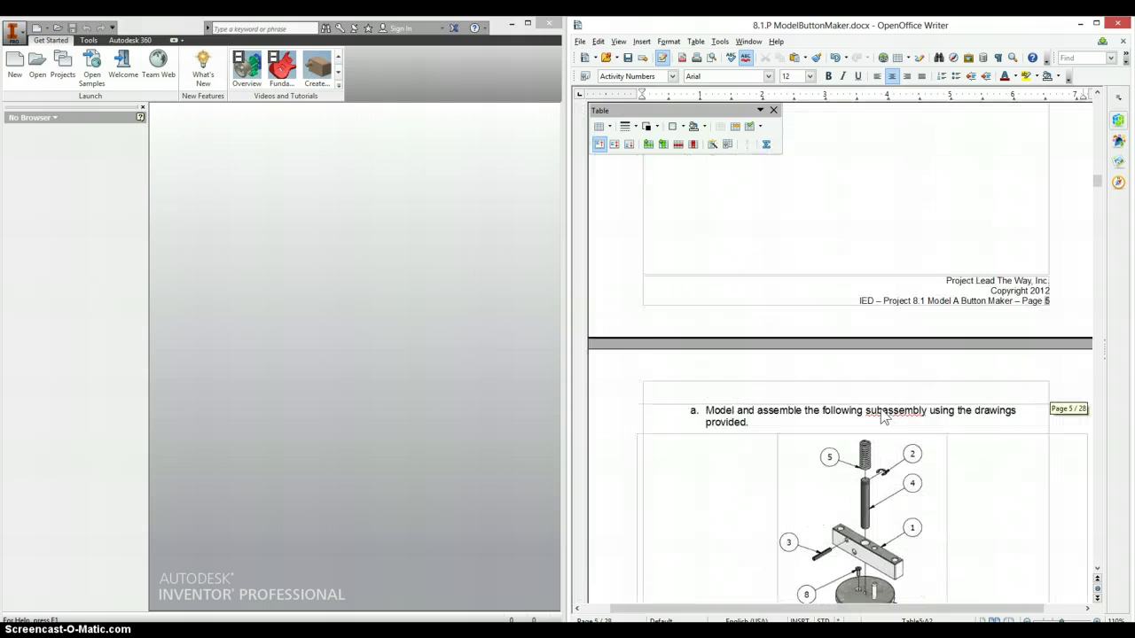
scroll(882, 415, "up", 10)
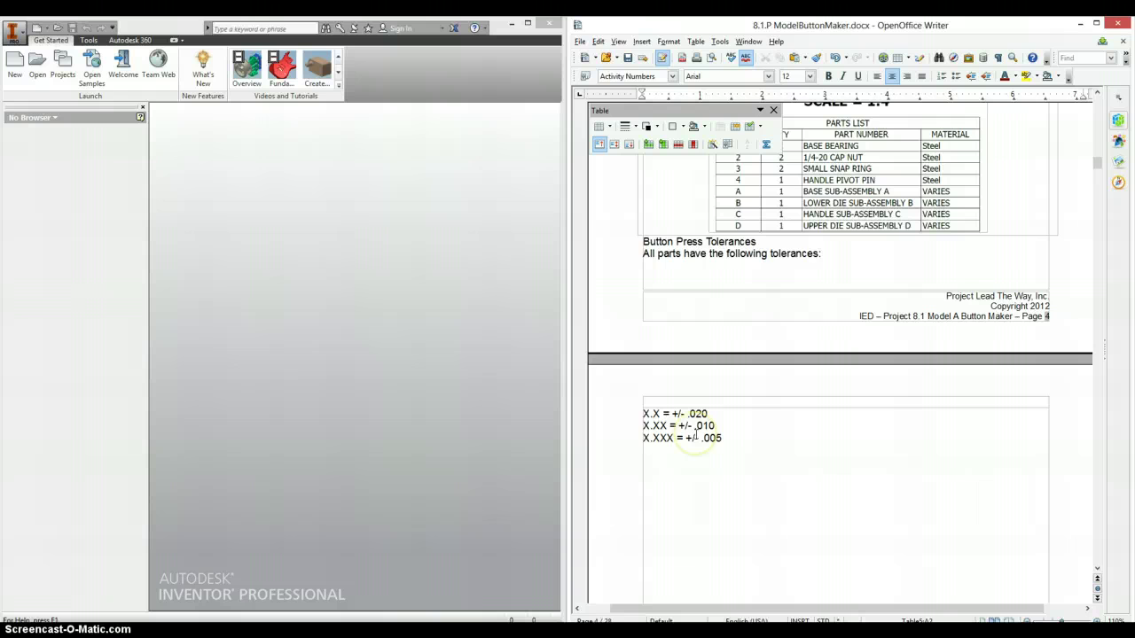
scroll(696, 435, "down", 15)
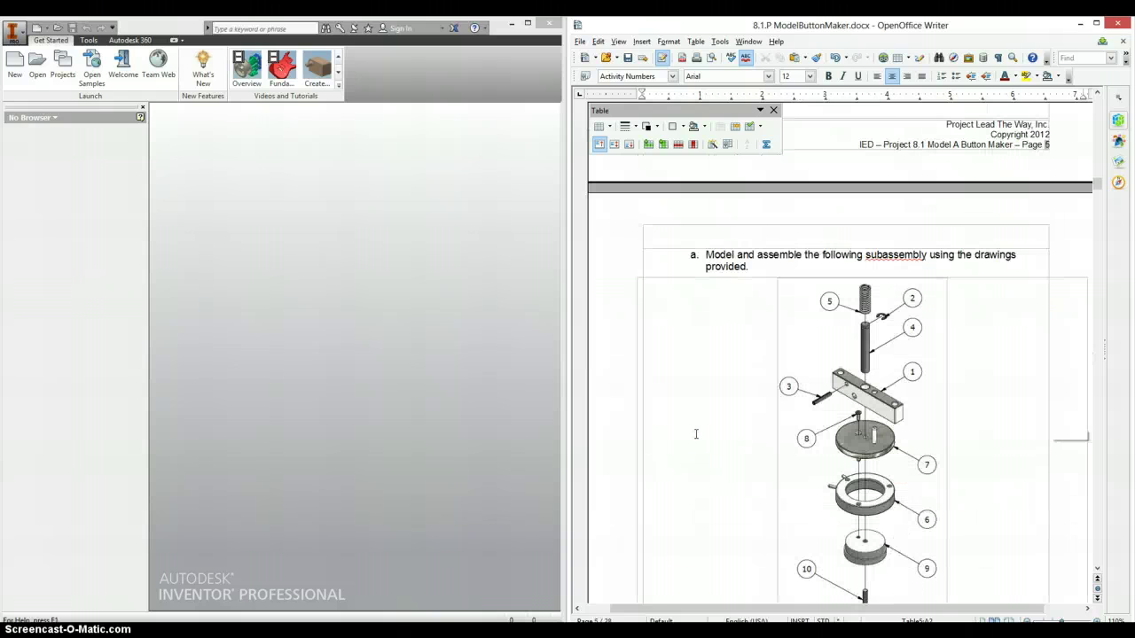
scroll(696, 433, "down", 1)
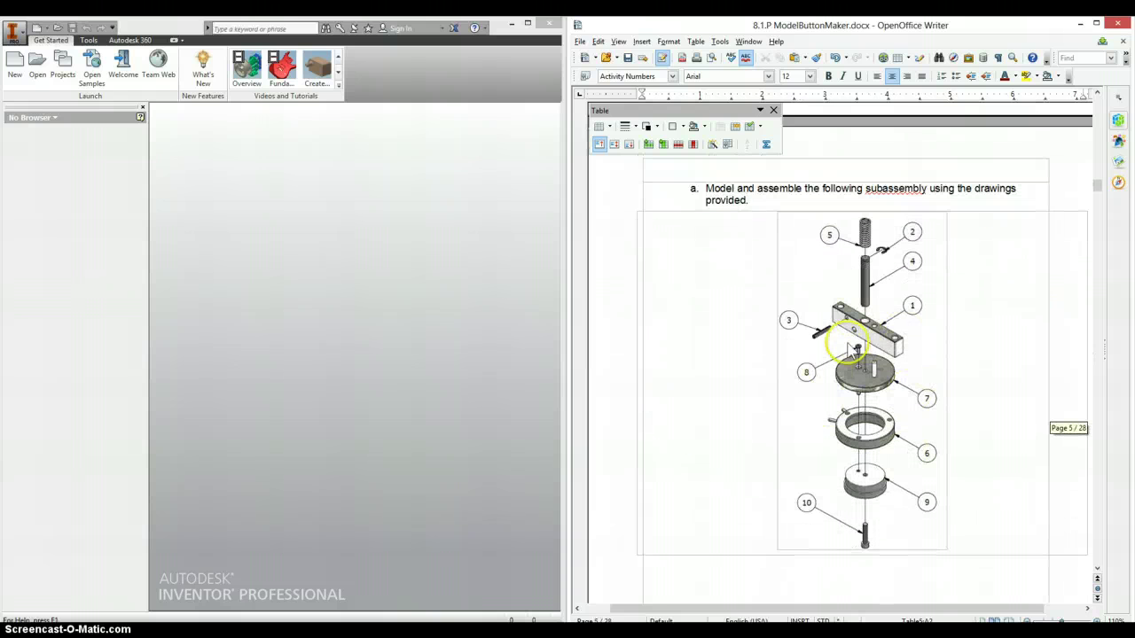
scroll(847, 346, "down", 3)
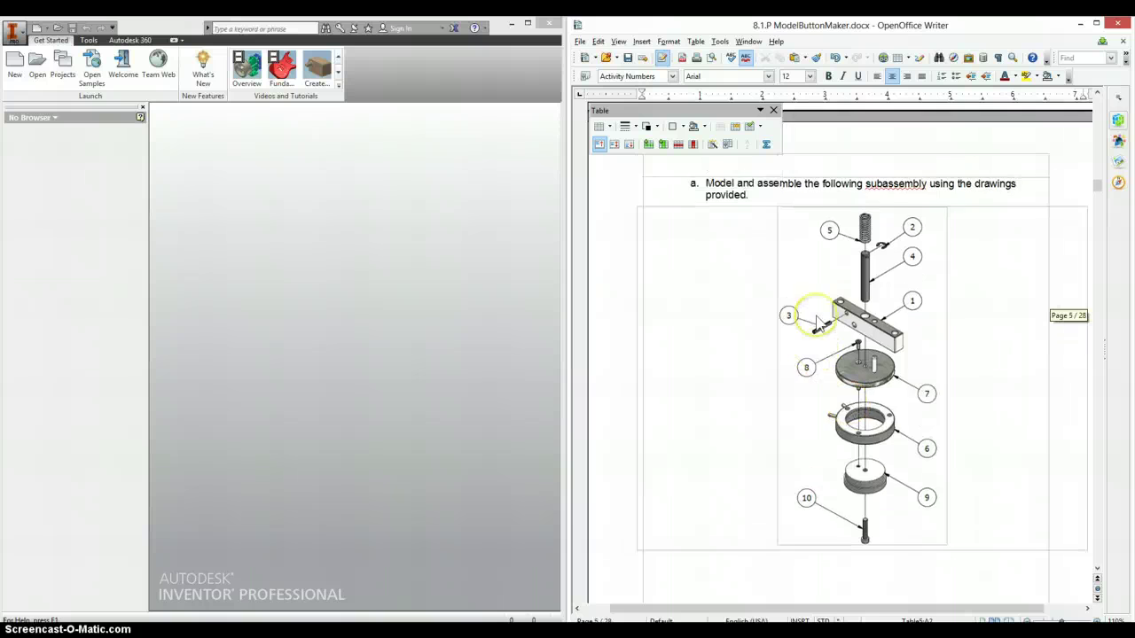
scroll(817, 321, "down", 11)
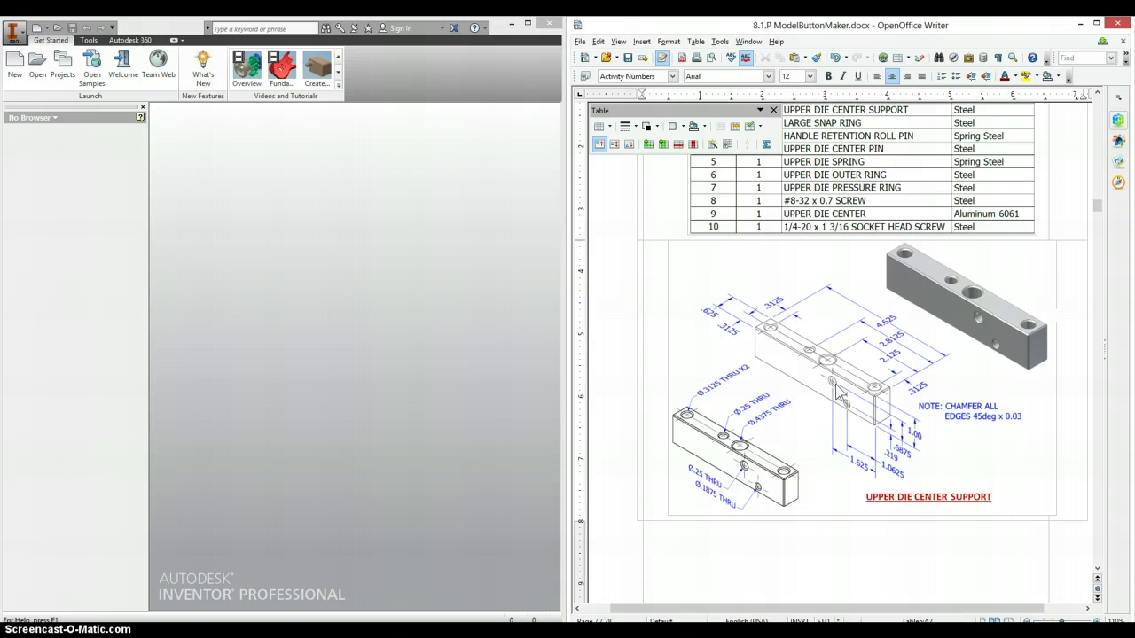
scroll(791, 388, "down", 6)
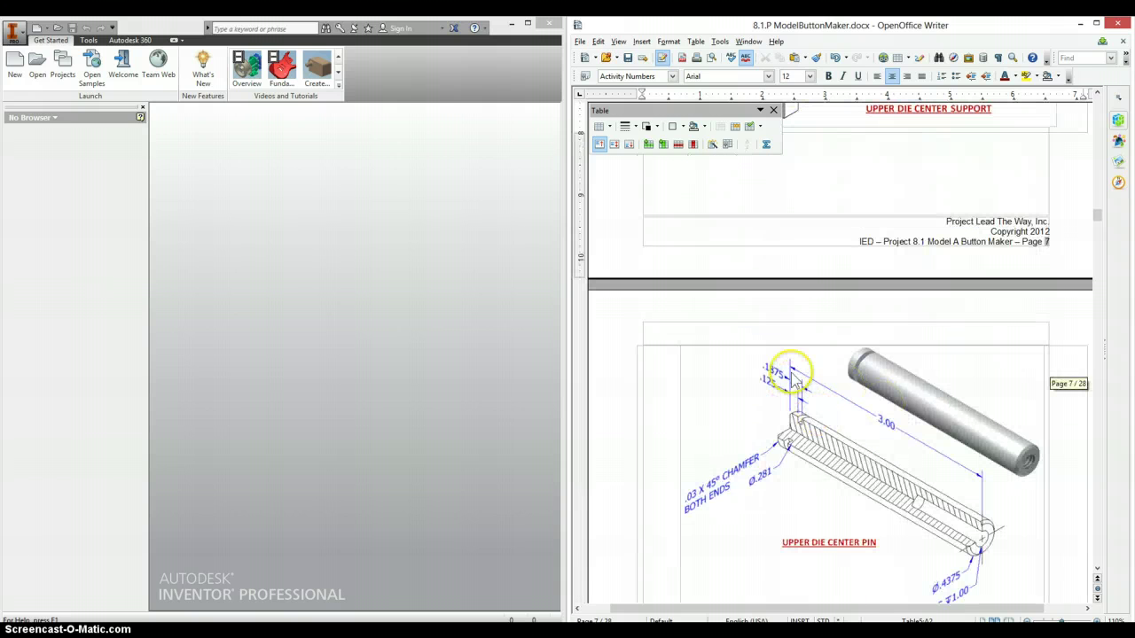
scroll(792, 380, "down", 15)
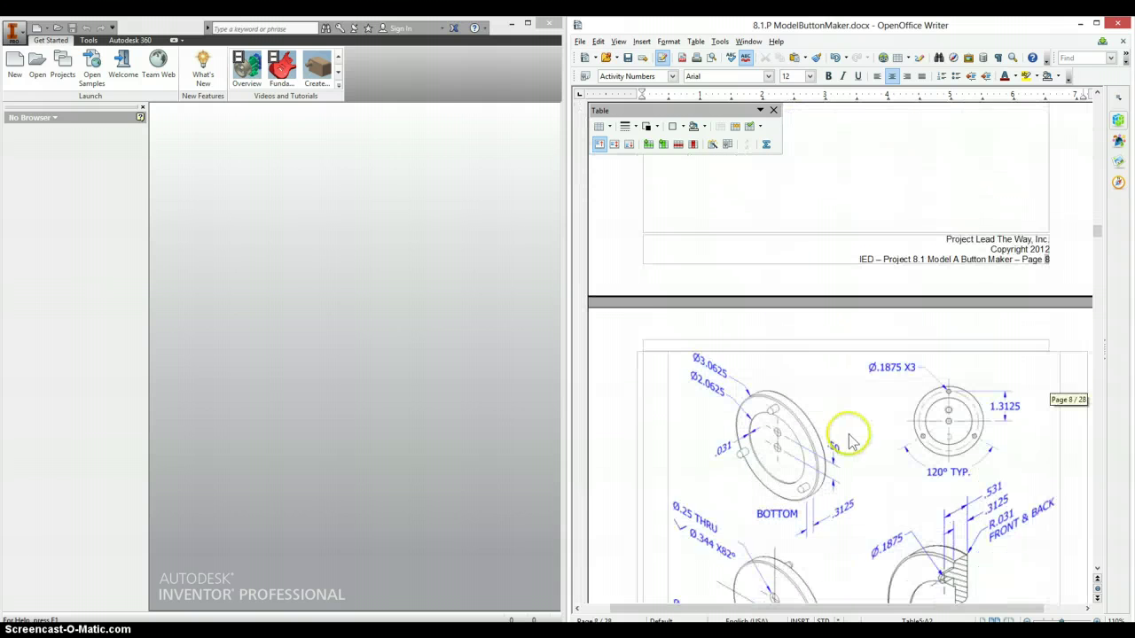
scroll(847, 439, "down", 5)
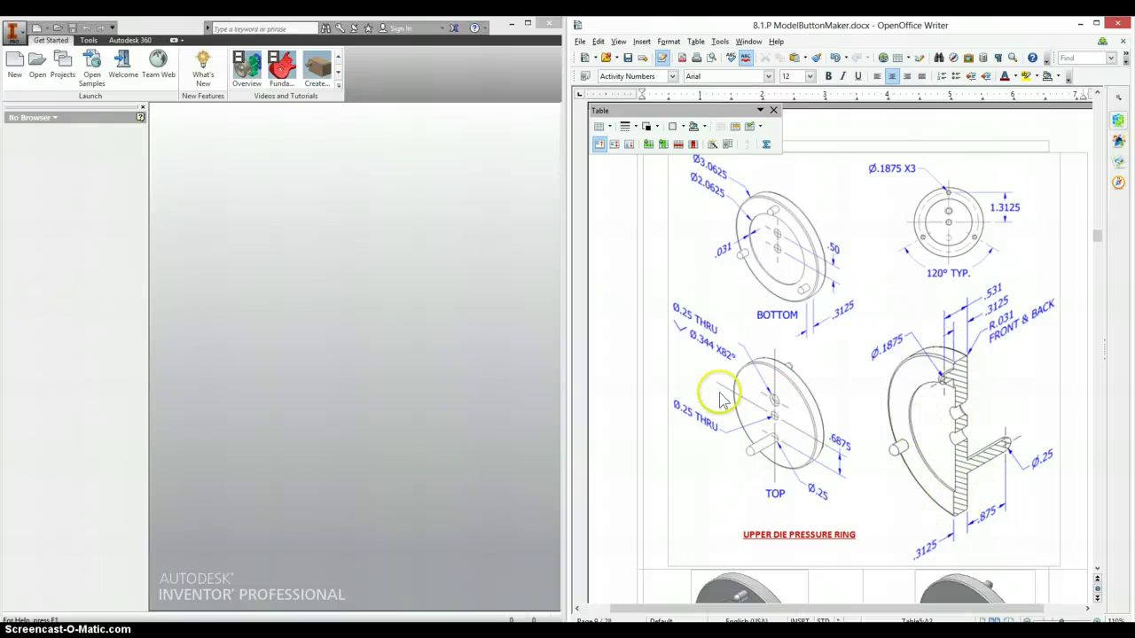
scroll(720, 400, "down", 12)
scroll(721, 399, "up", 18)
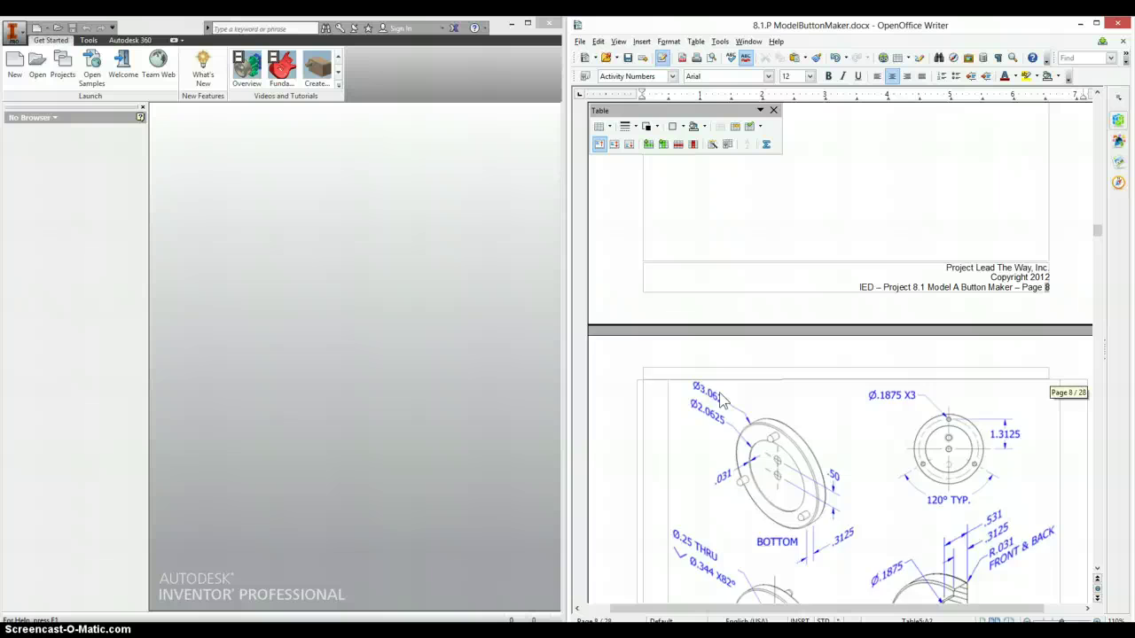
scroll(722, 400, "up", 15)
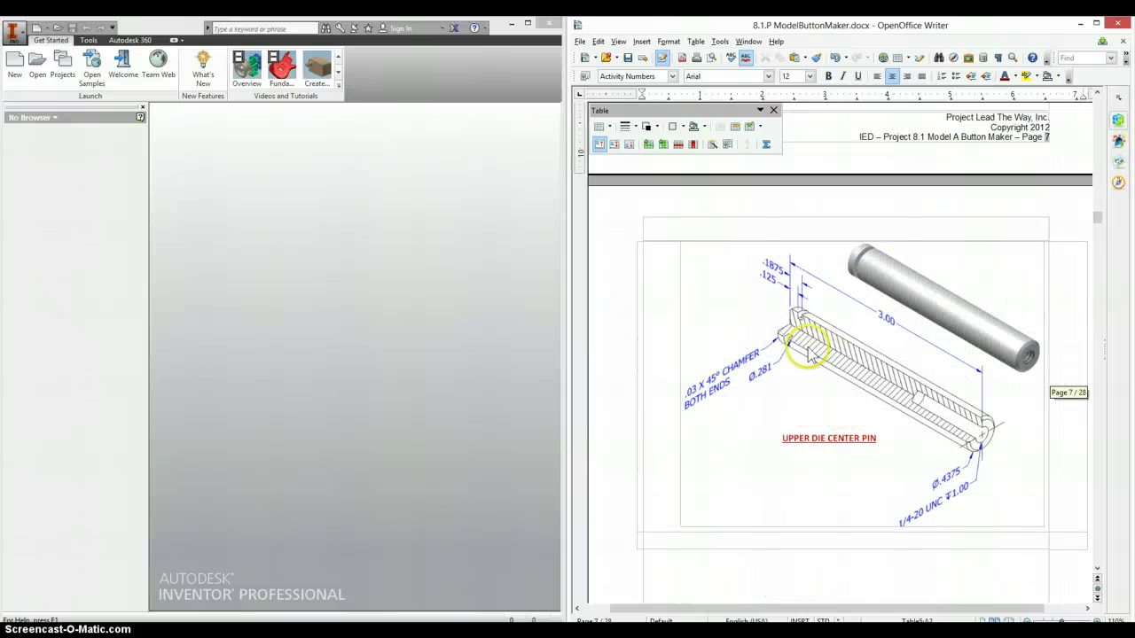
scroll(803, 346, "up", 10)
scroll(808, 355, "down", 2)
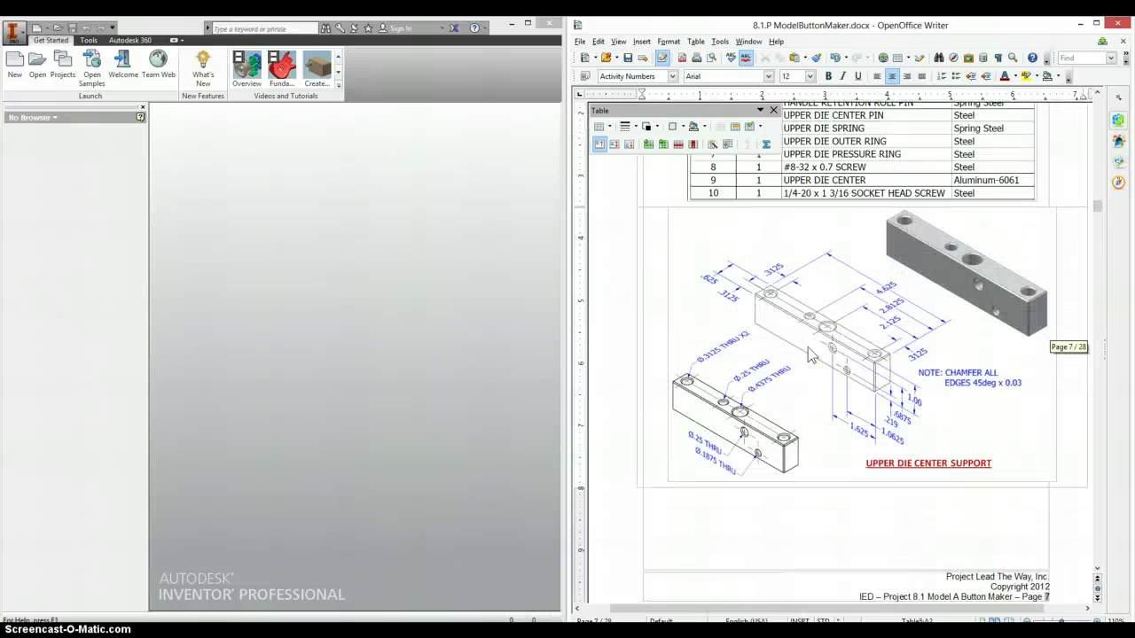
scroll(811, 355, "up", 1)
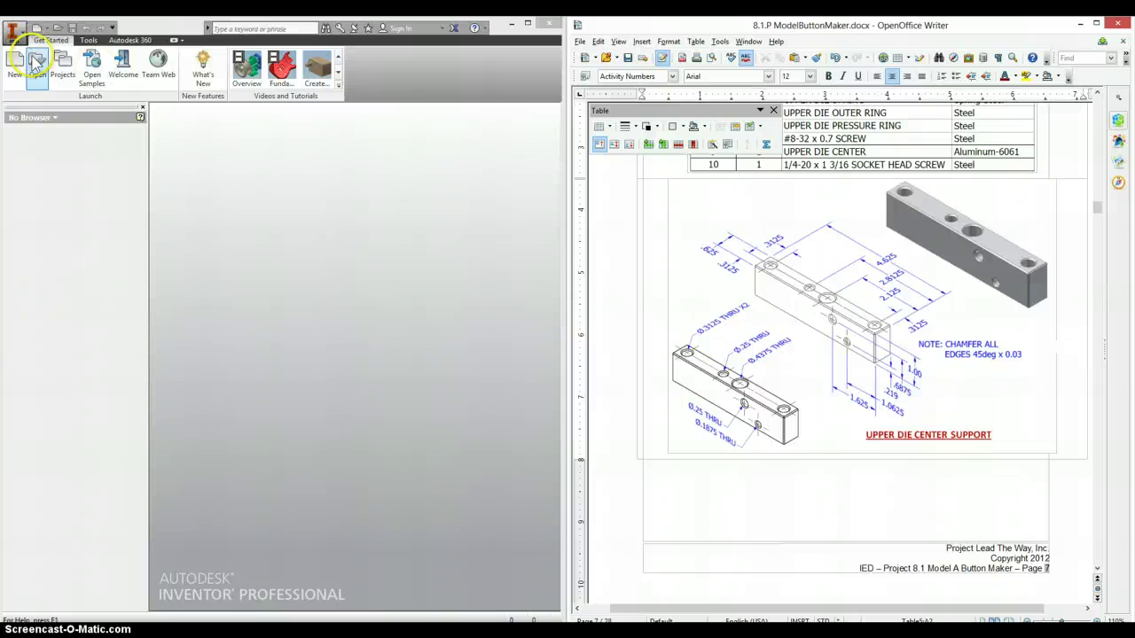
- Create a new drawing and change Sheet:1 to size A
left_click(51, 29)
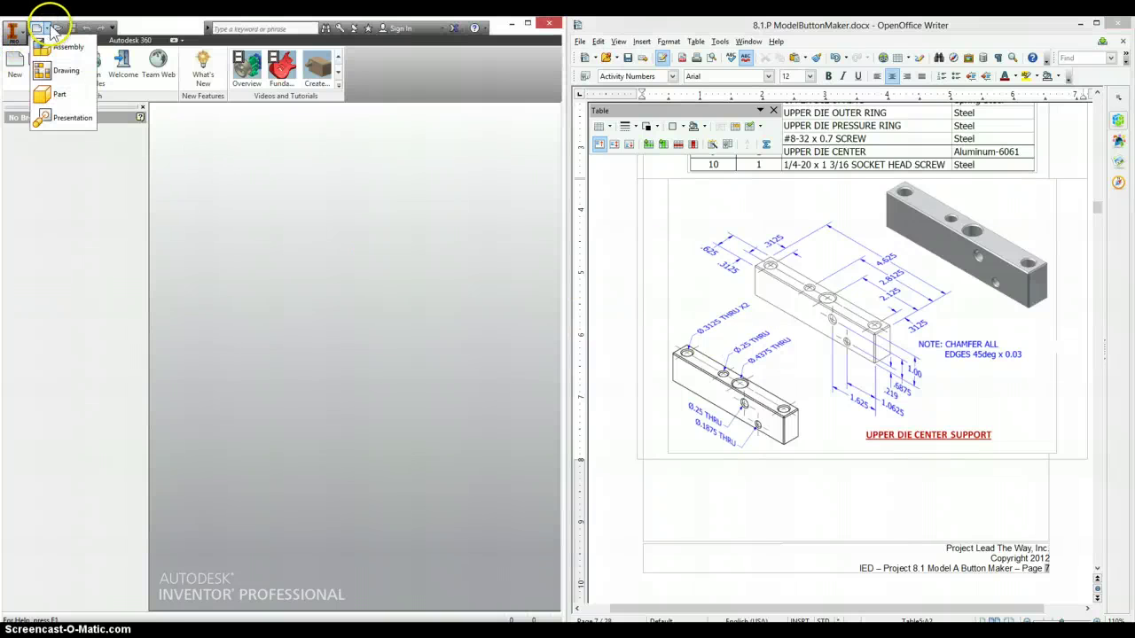
left_click(55, 85)
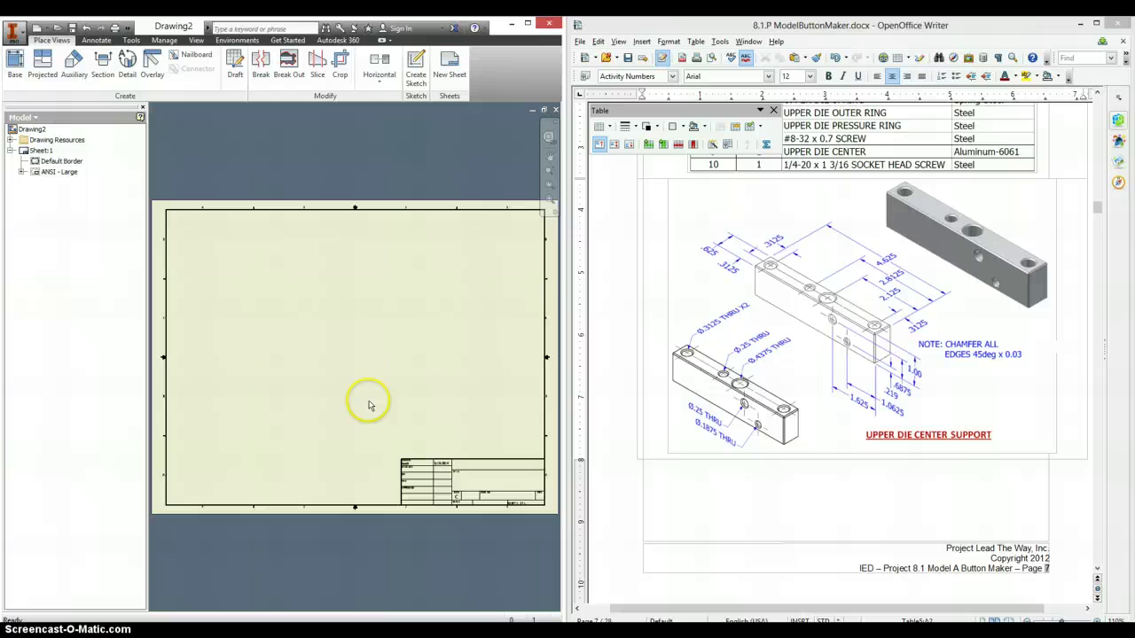
right_click(37, 149)
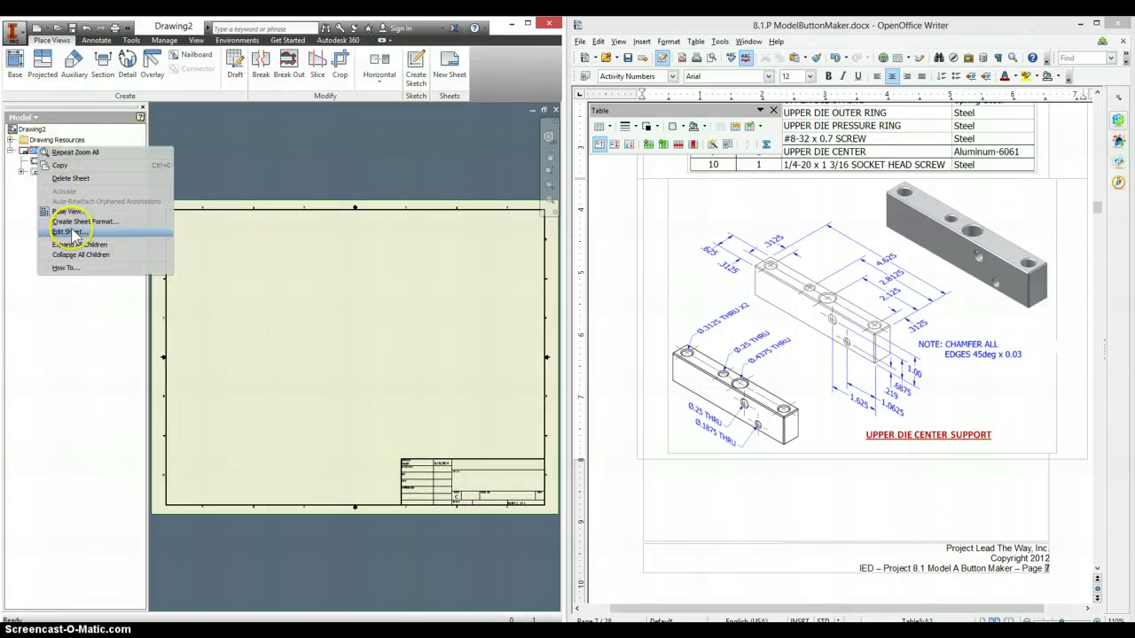
left_click(73, 233)
left_click(184, 181)
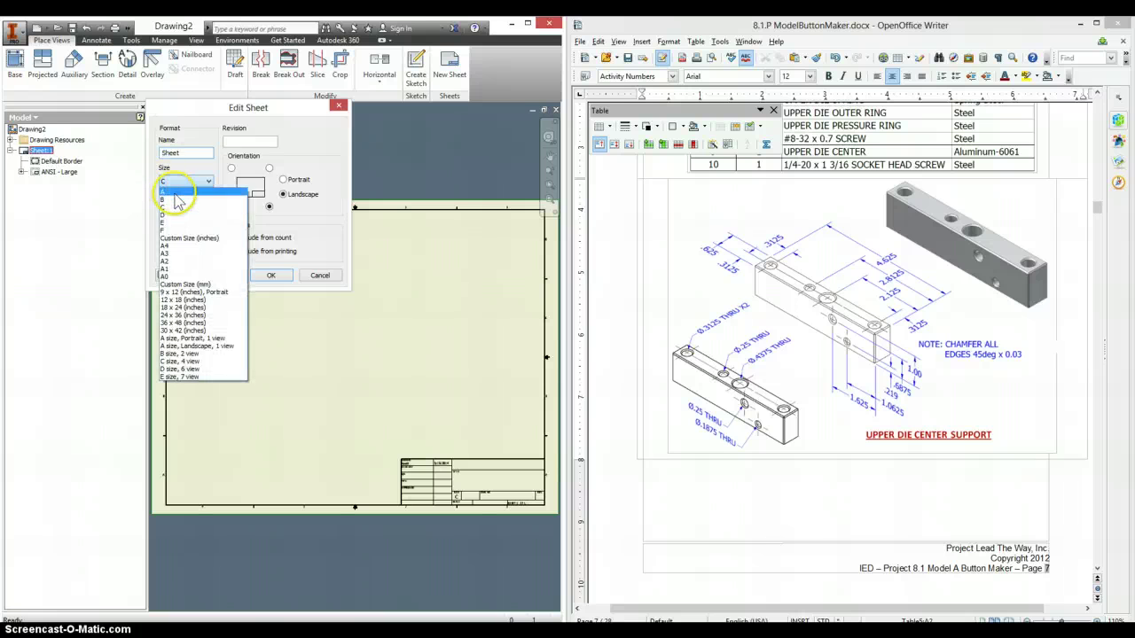
left_click(177, 195)
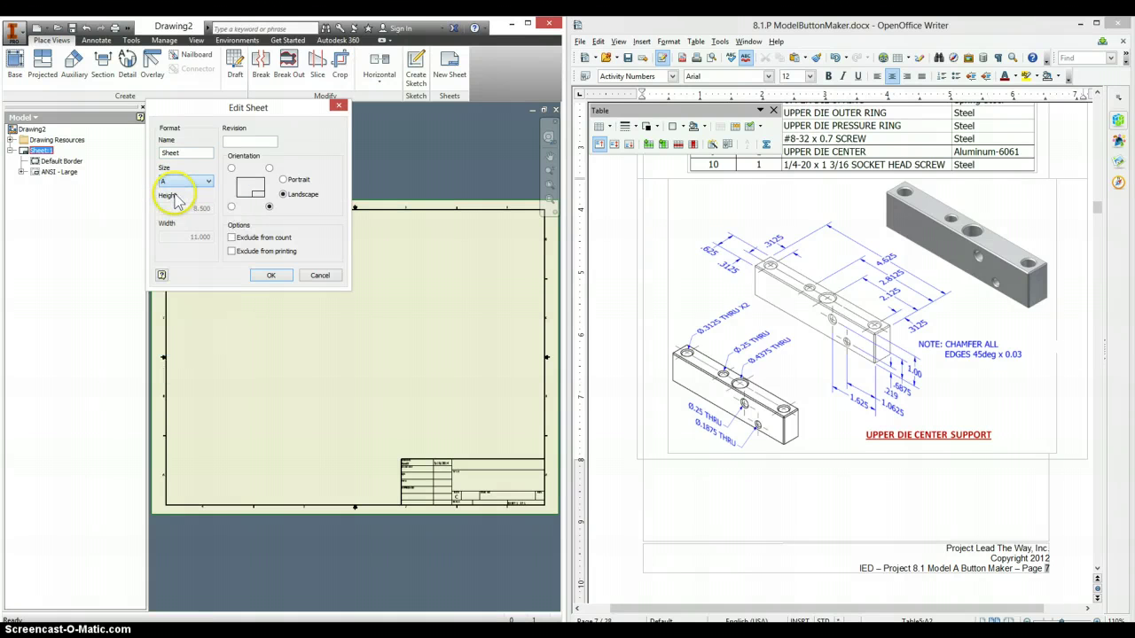
left_click(266, 276)
- Replace the ANSI - Large title block with the ANSI A title block
right_click(46, 172)
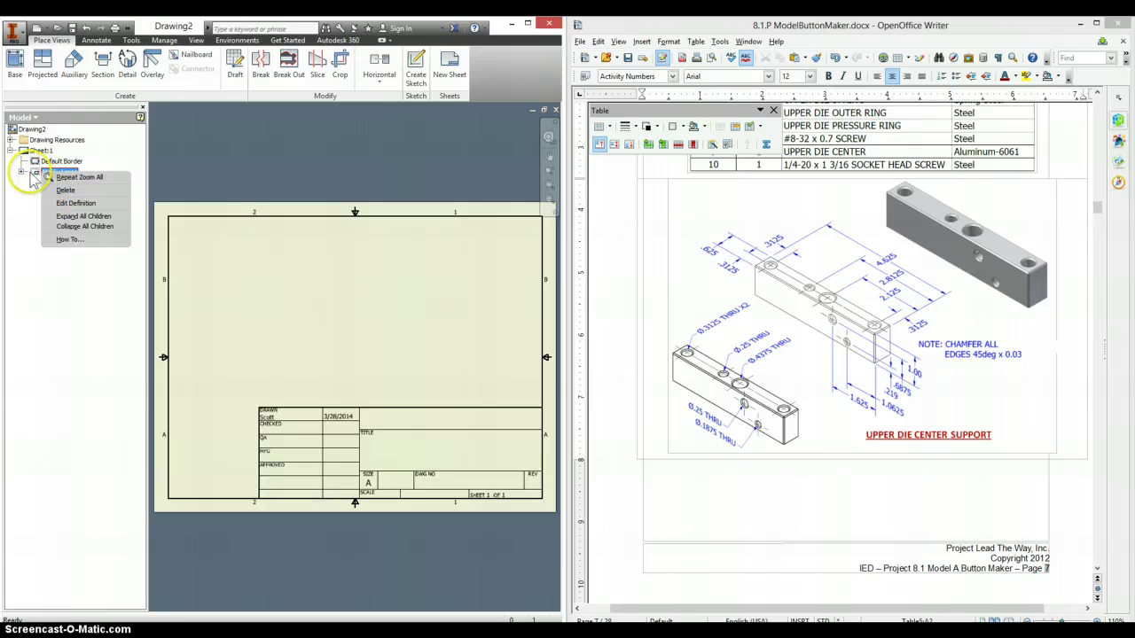
left_click(62, 190)
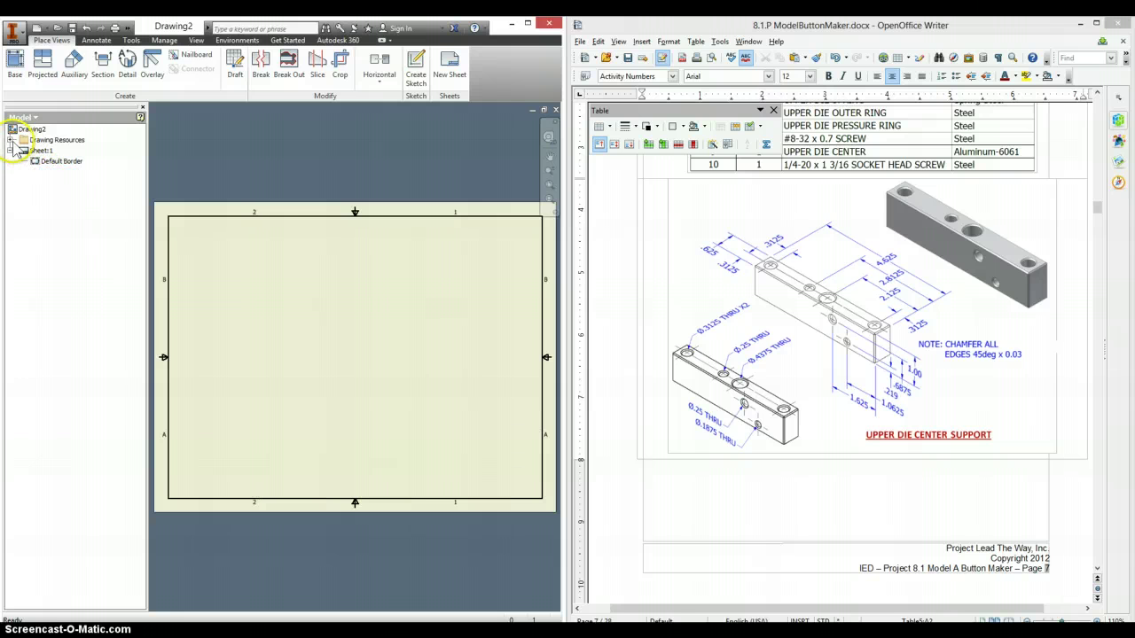
left_click(11, 141)
left_click(22, 173)
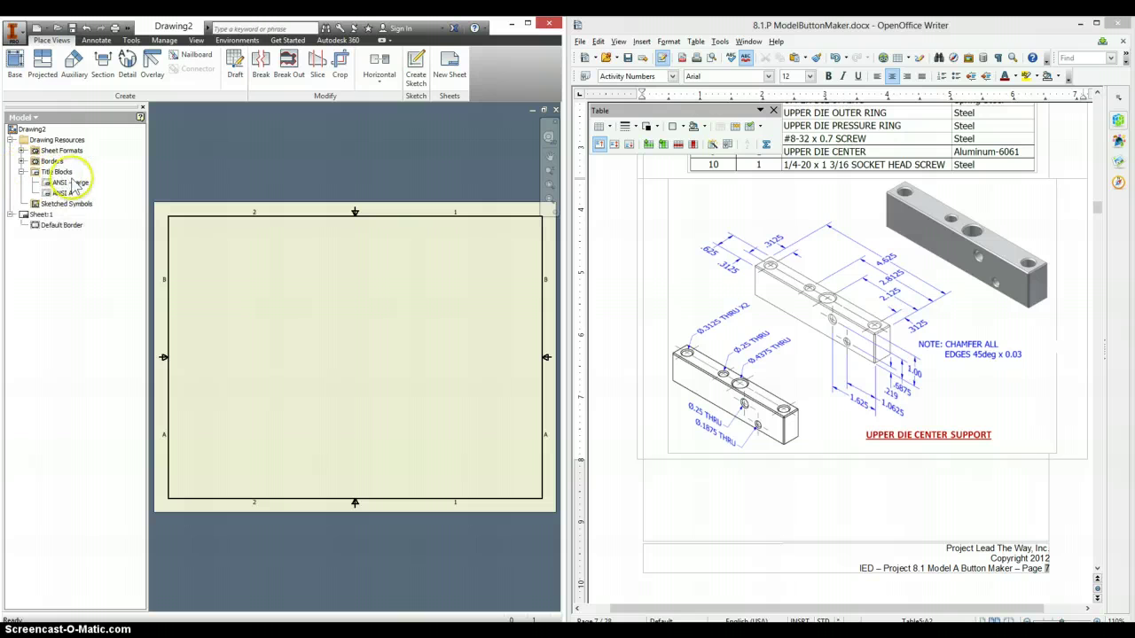
double_click(57, 193)
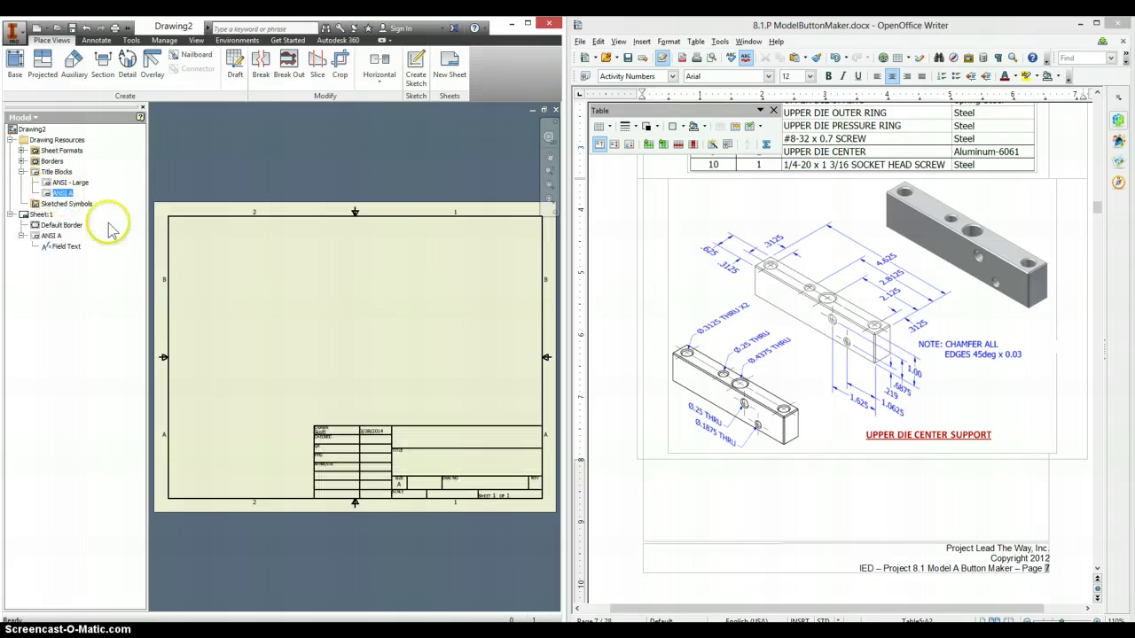
- Place a front base view of the Upper Die Center Support part on the sheet
left_click(210, 254)
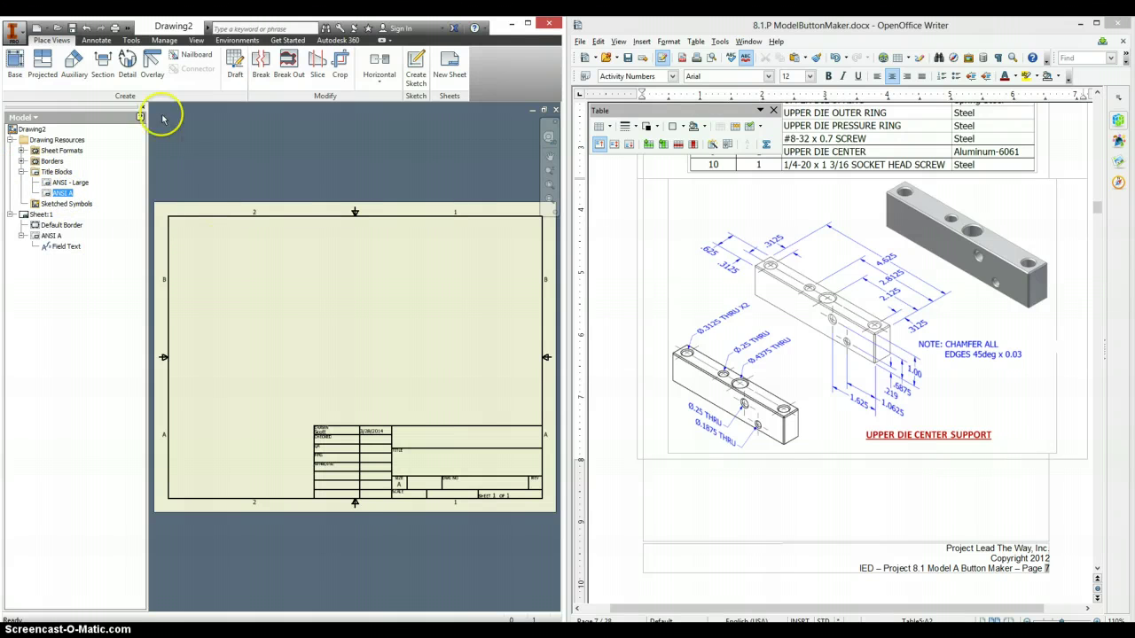
left_click(19, 62)
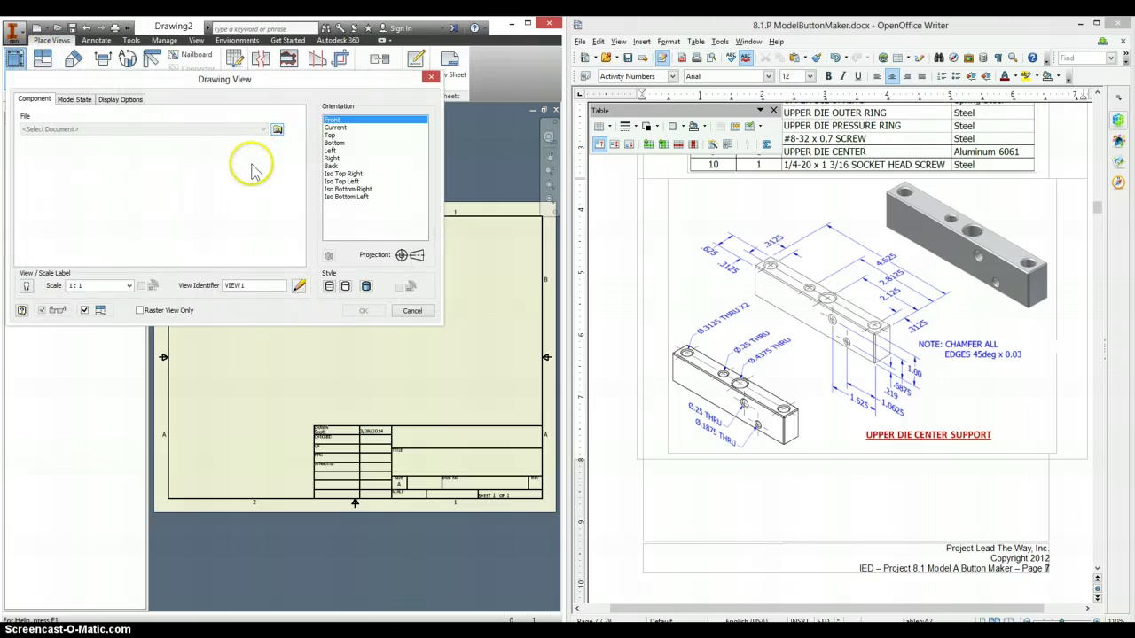
left_click(277, 132)
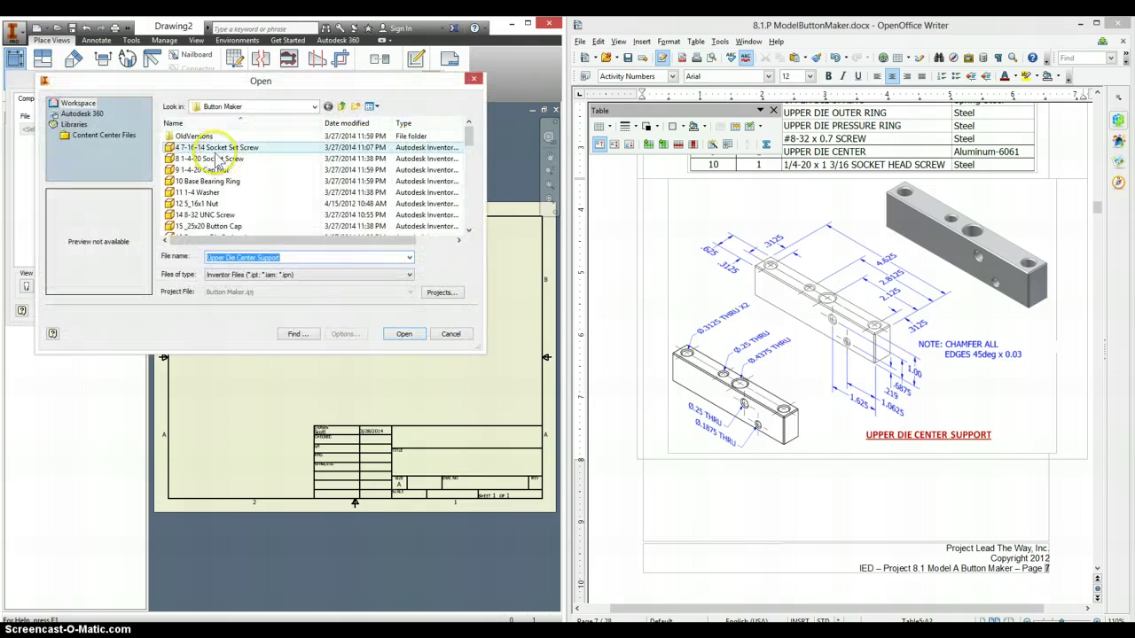
left_click(210, 205)
scroll(217, 200, "down", 4)
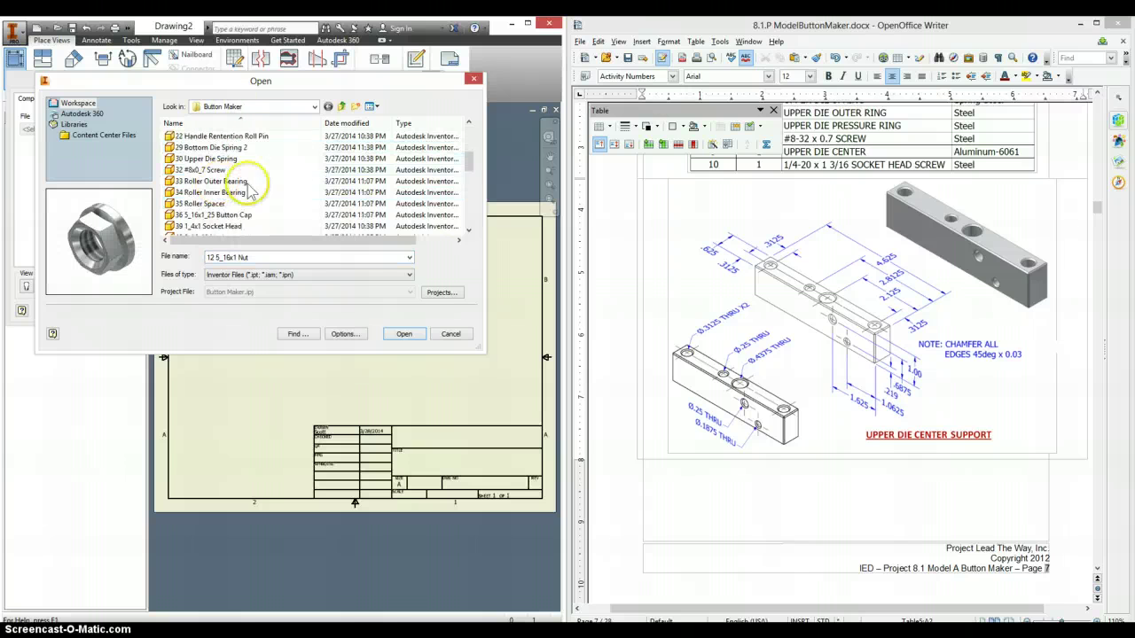
scroll(262, 178, "down", 5)
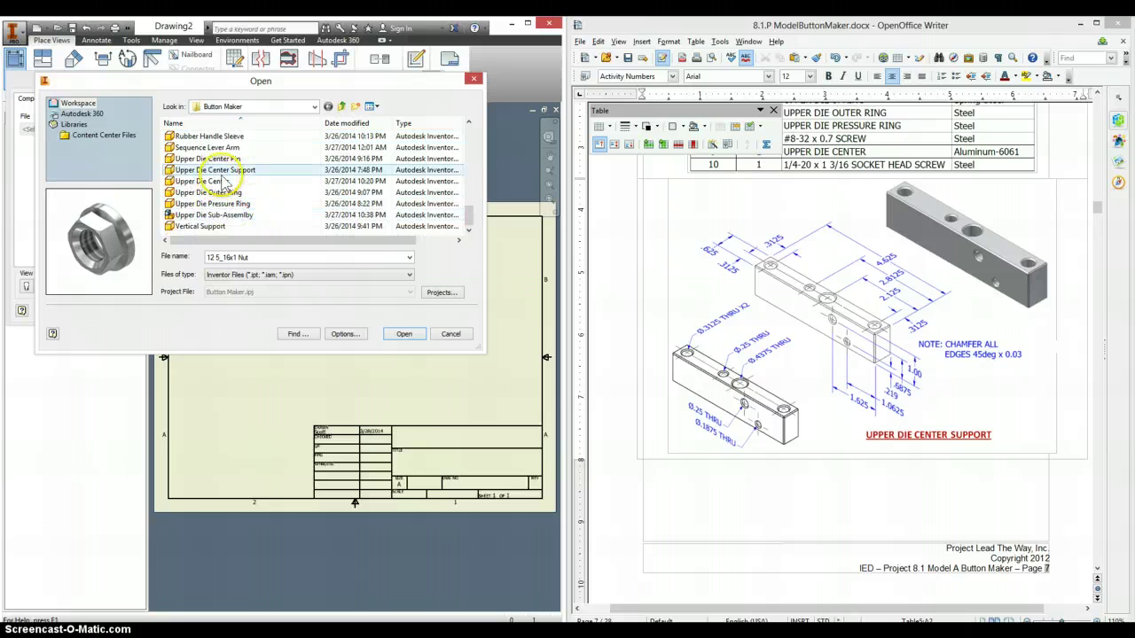
left_click(220, 169)
left_click(402, 334)
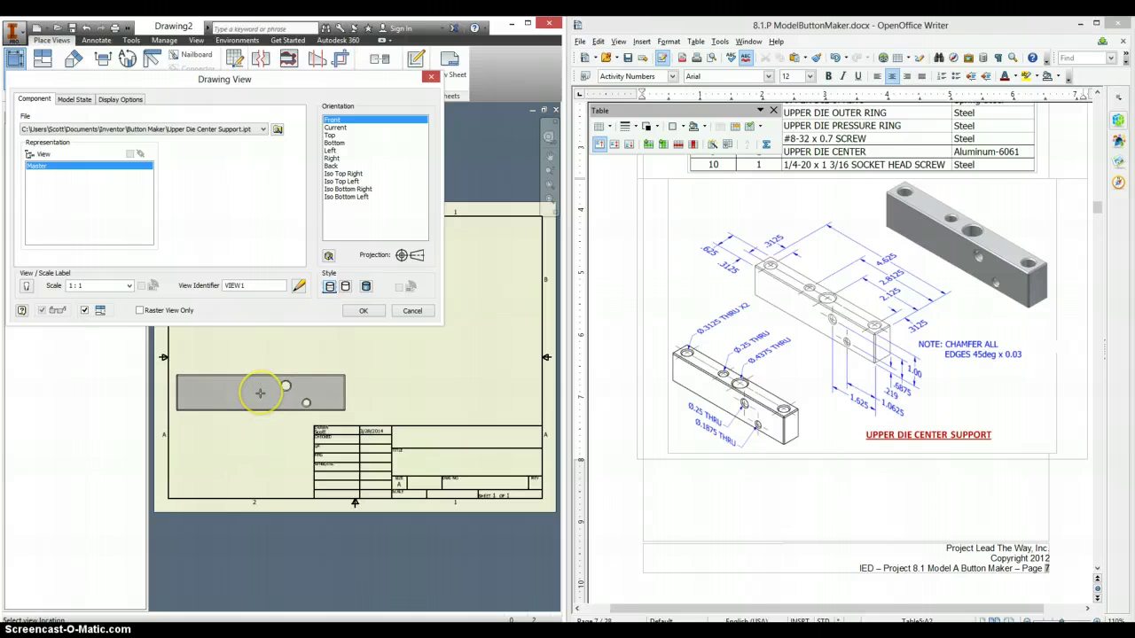
left_click(259, 393)
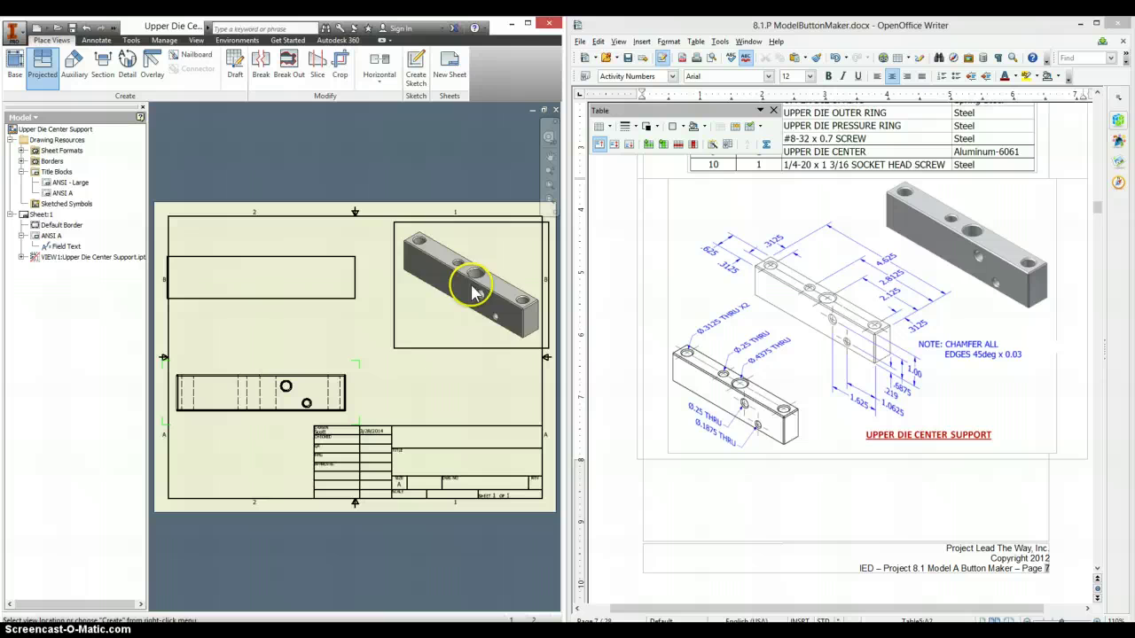
- Project top and isometric views from the front view and shade the isometric
left_click(470, 282)
right_click(501, 282)
left_click(484, 318)
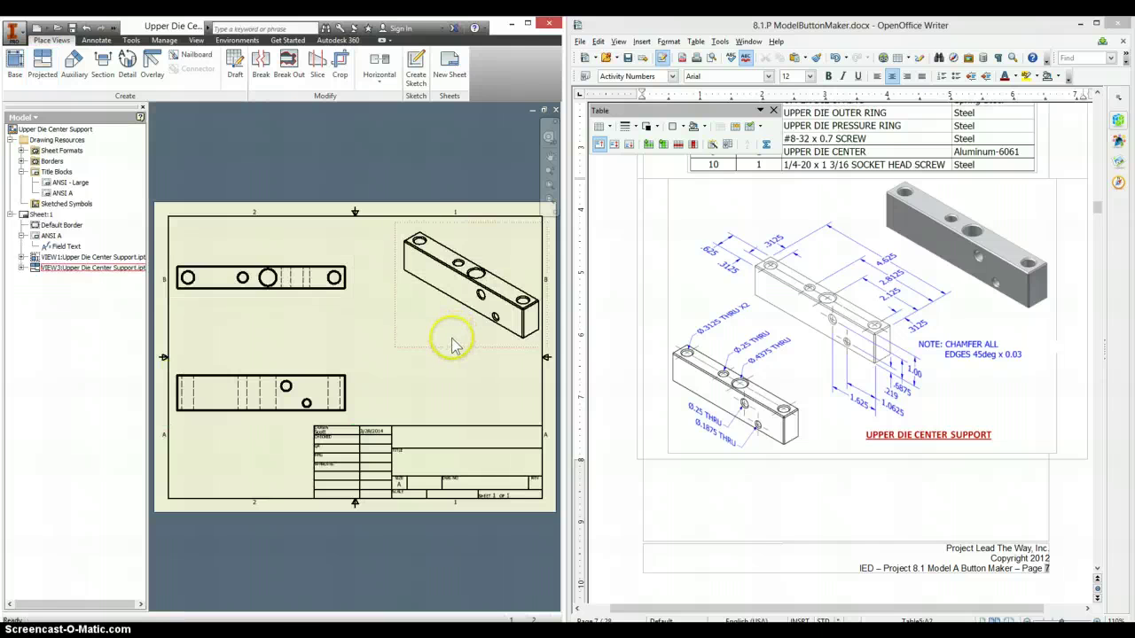
double_click(452, 345)
left_click(366, 286)
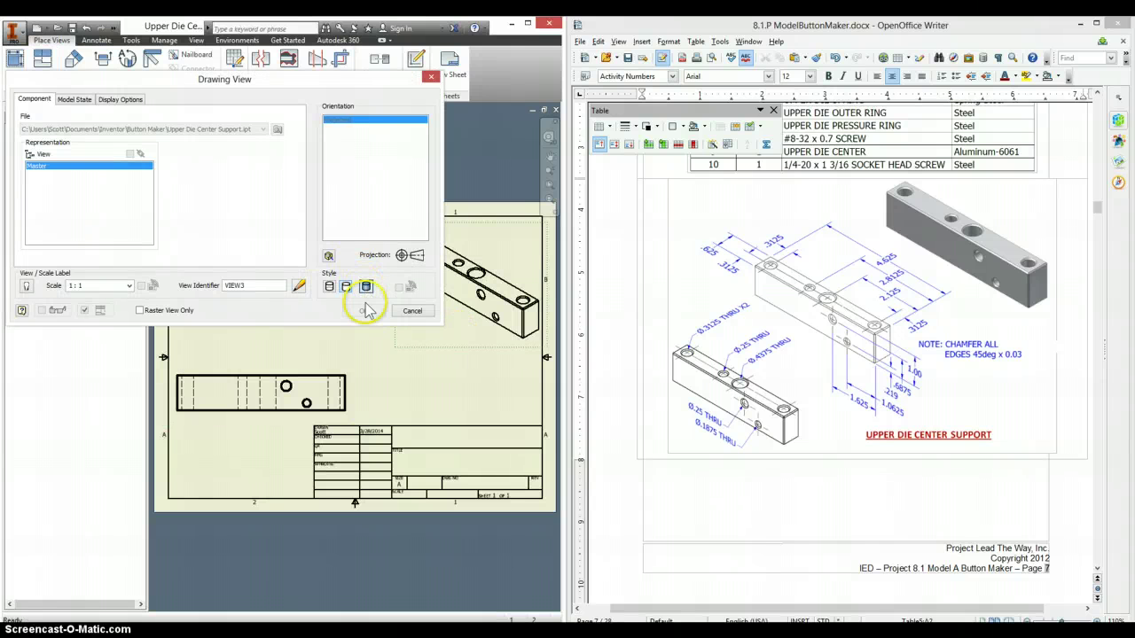
left_click(371, 311)
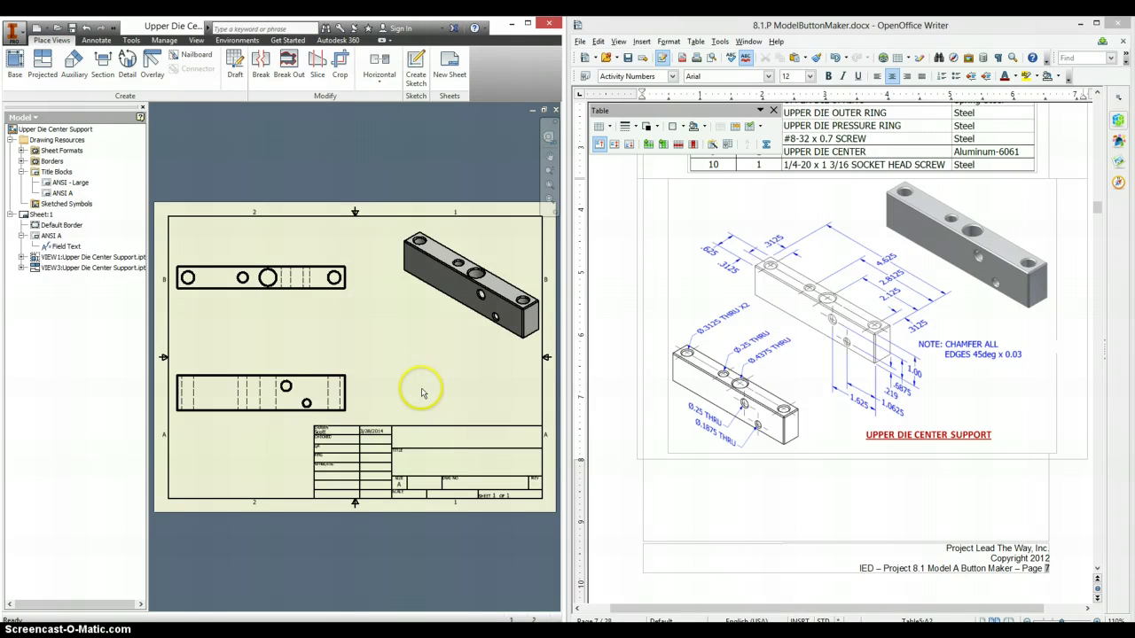
- Place centre marks on the four top-view holes and the two front-view holes
scroll(280, 300, "down", 3)
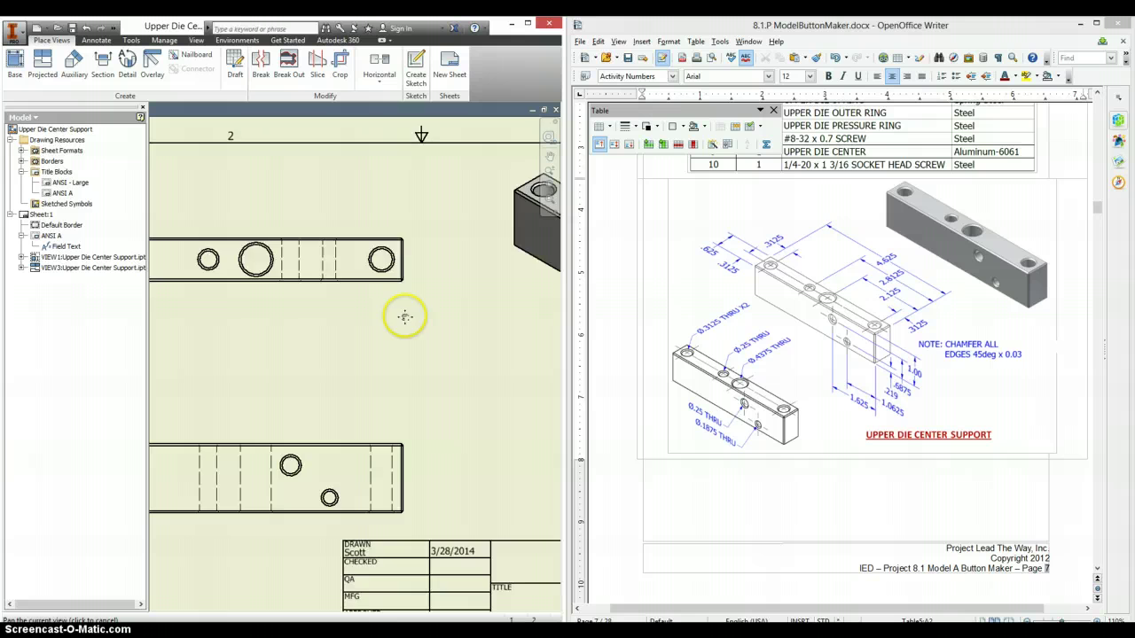
scroll(405, 317, "up", 3)
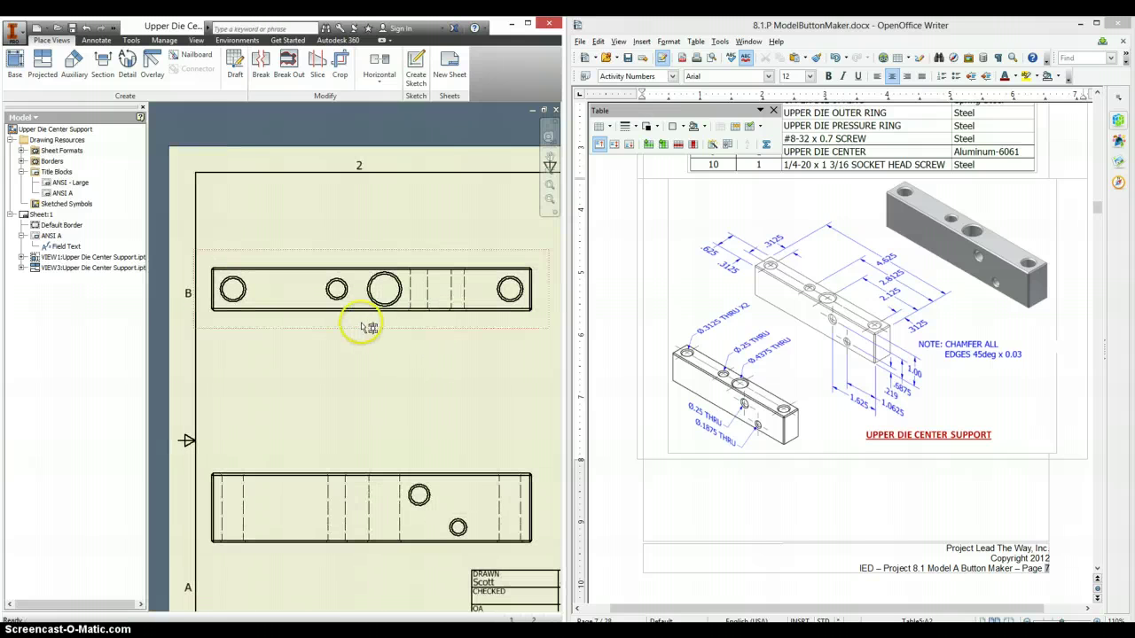
left_click(97, 41)
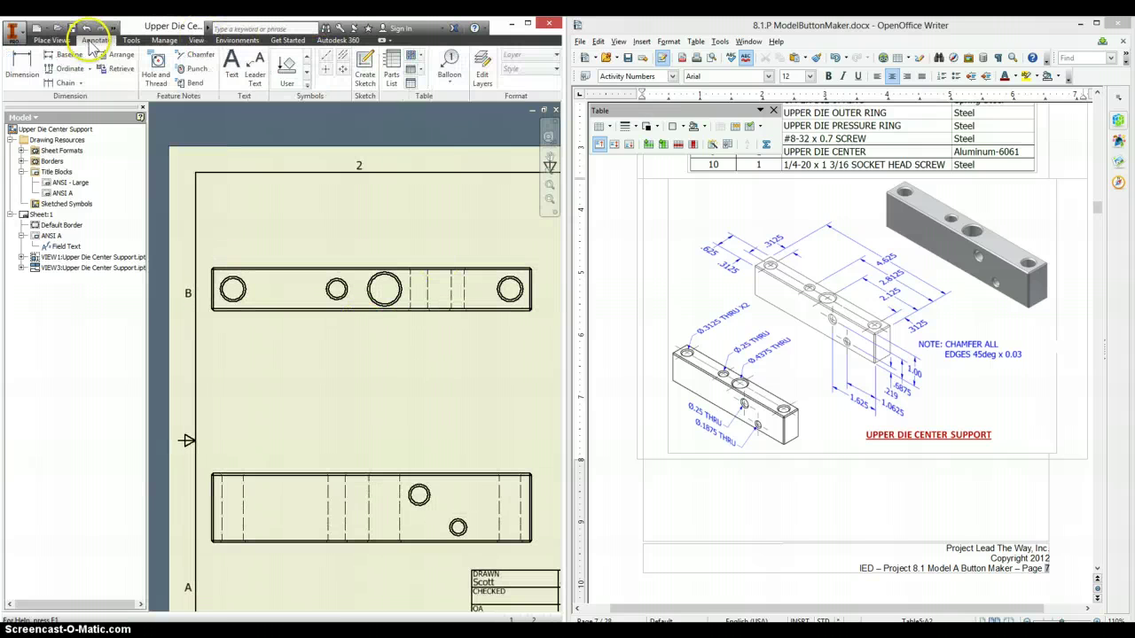
left_click(327, 71)
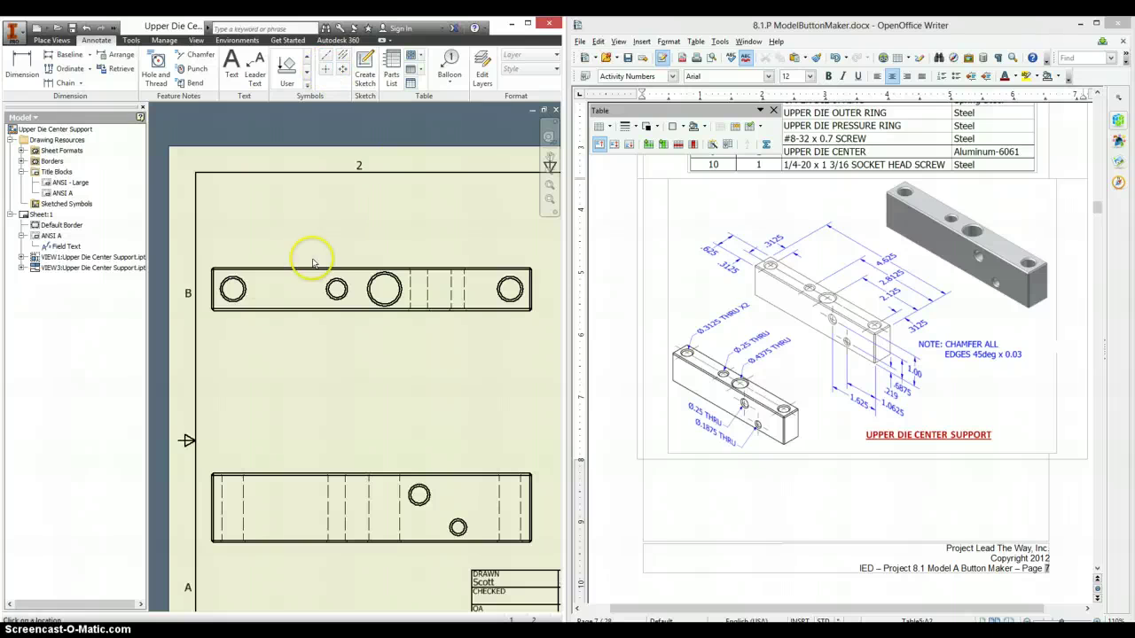
left_click(250, 290)
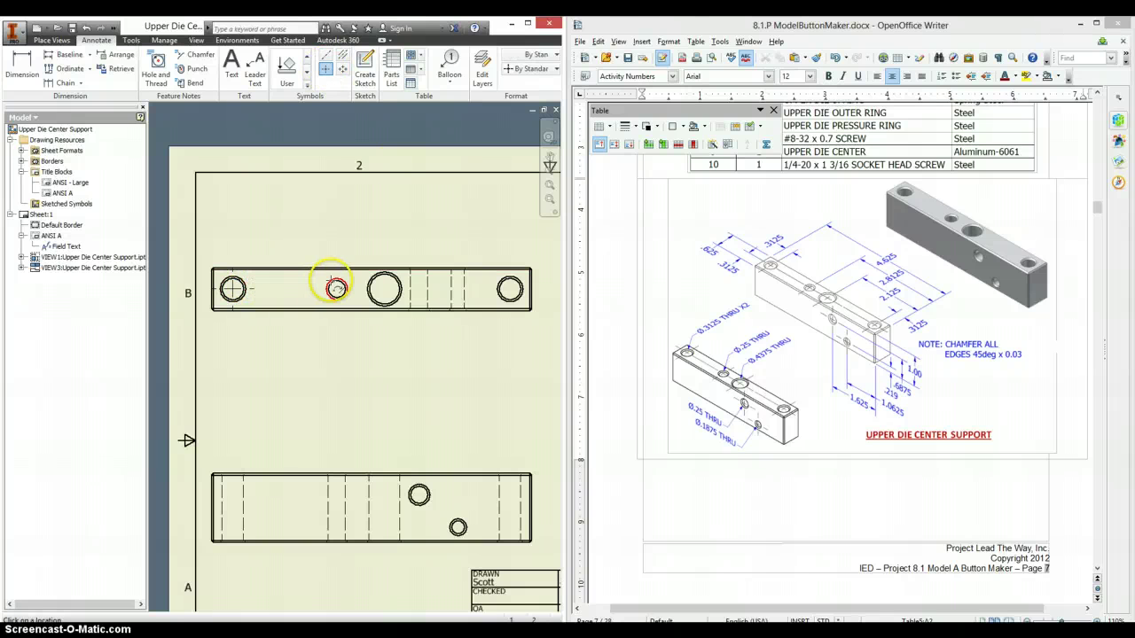
left_click(336, 288)
left_click(373, 277)
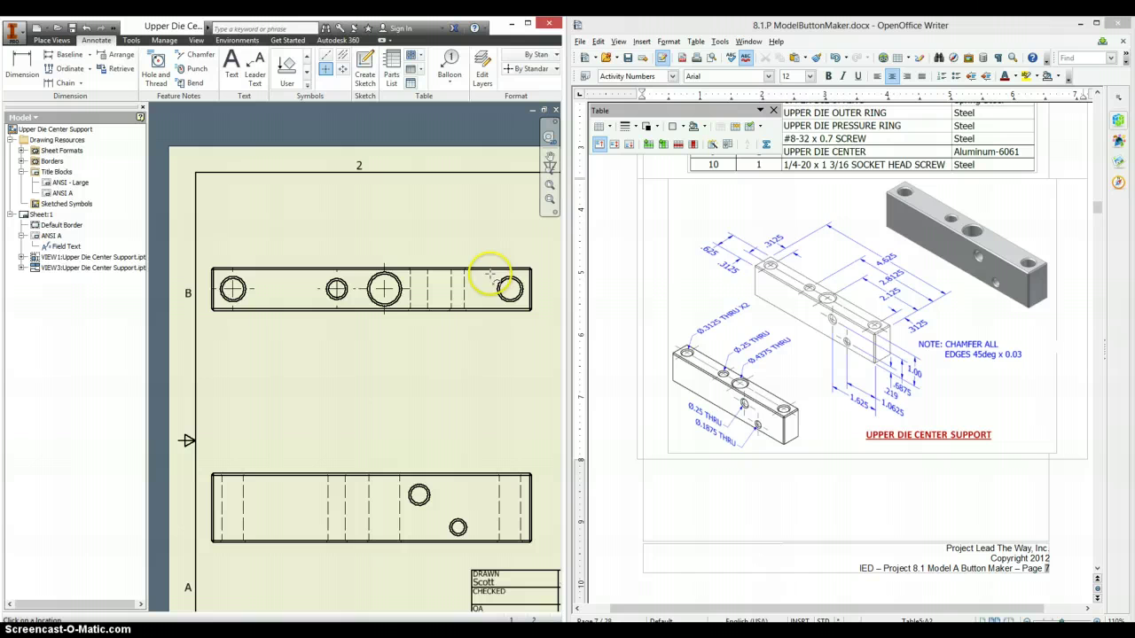
left_click(509, 288)
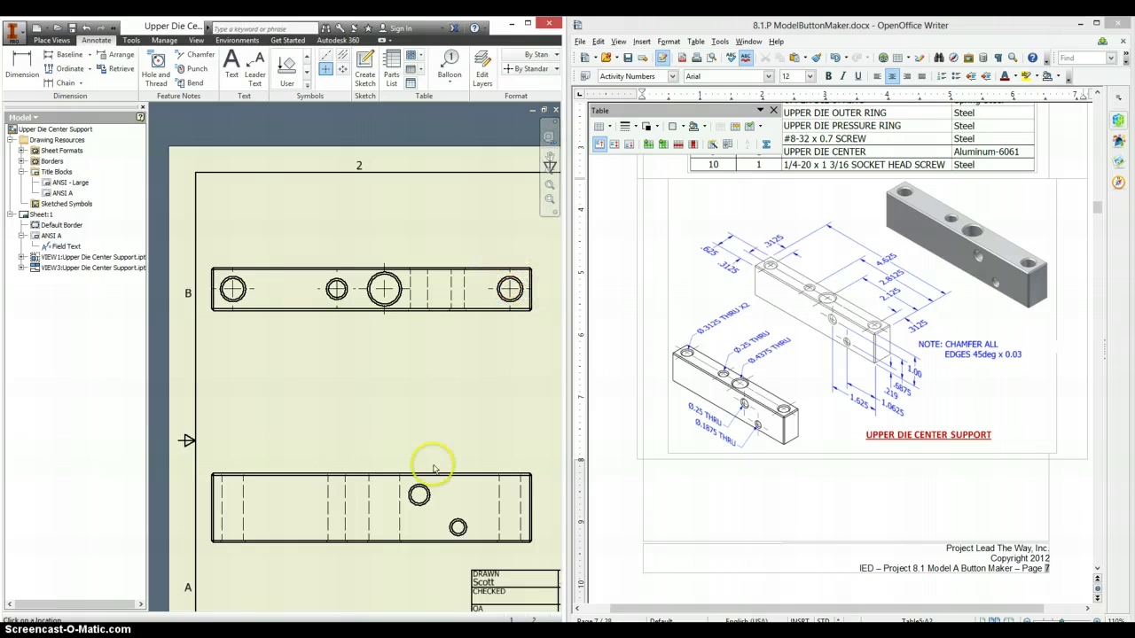
left_click(418, 496)
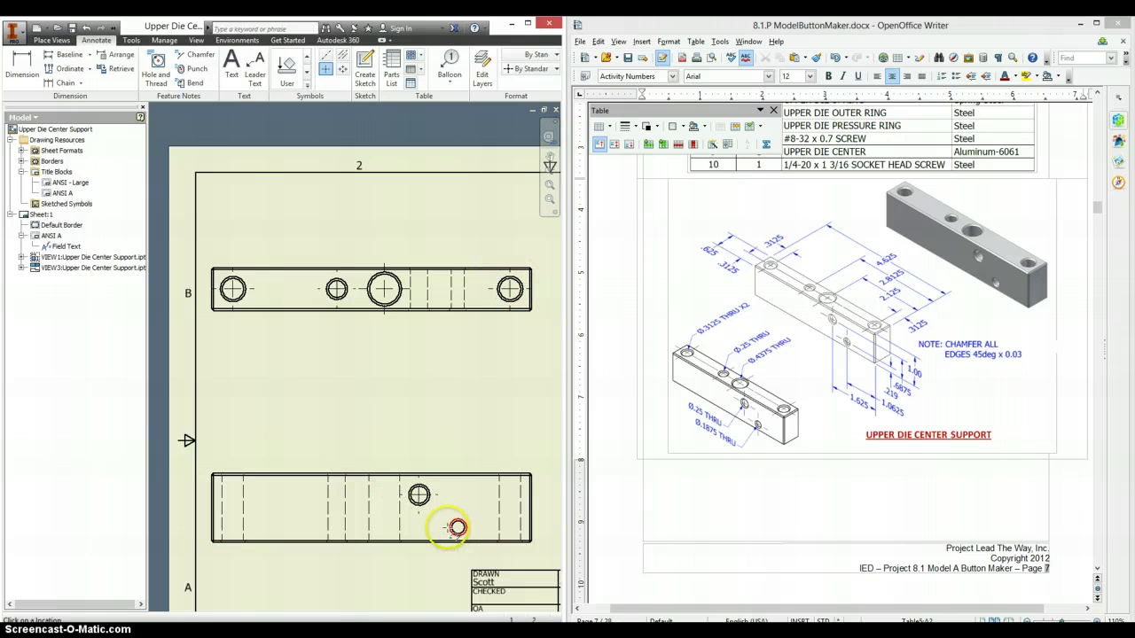
left_click(458, 527)
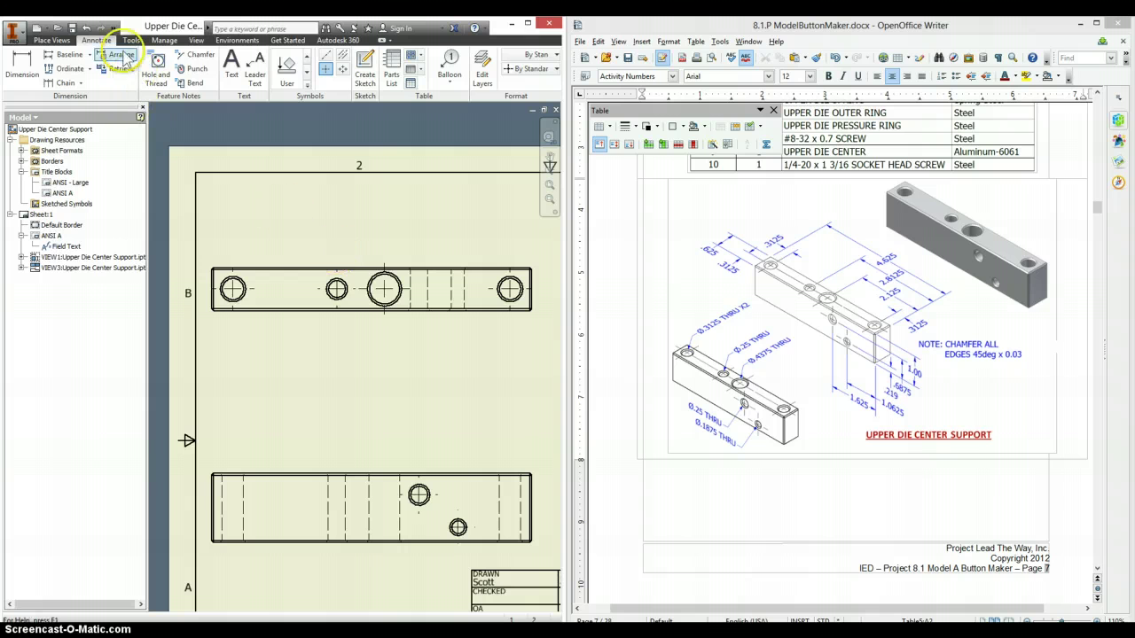
left_click(158, 70)
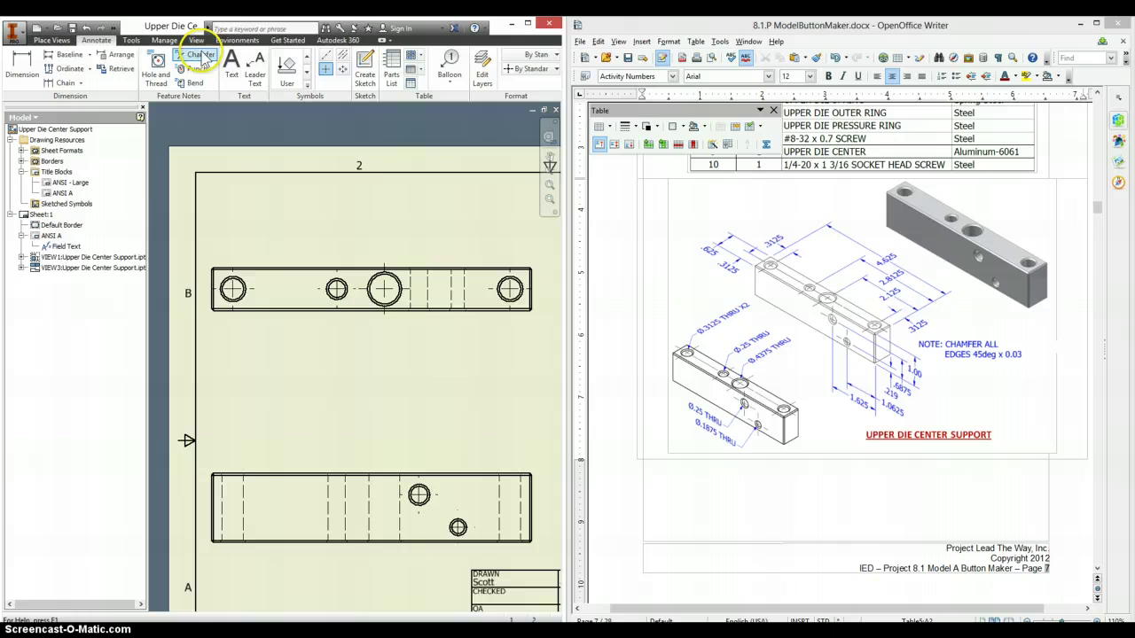
- Place Ø.31 THRU, Ø.25 THRU and Ø.44 THRU hole notes above the top-view holes
left_click(157, 62)
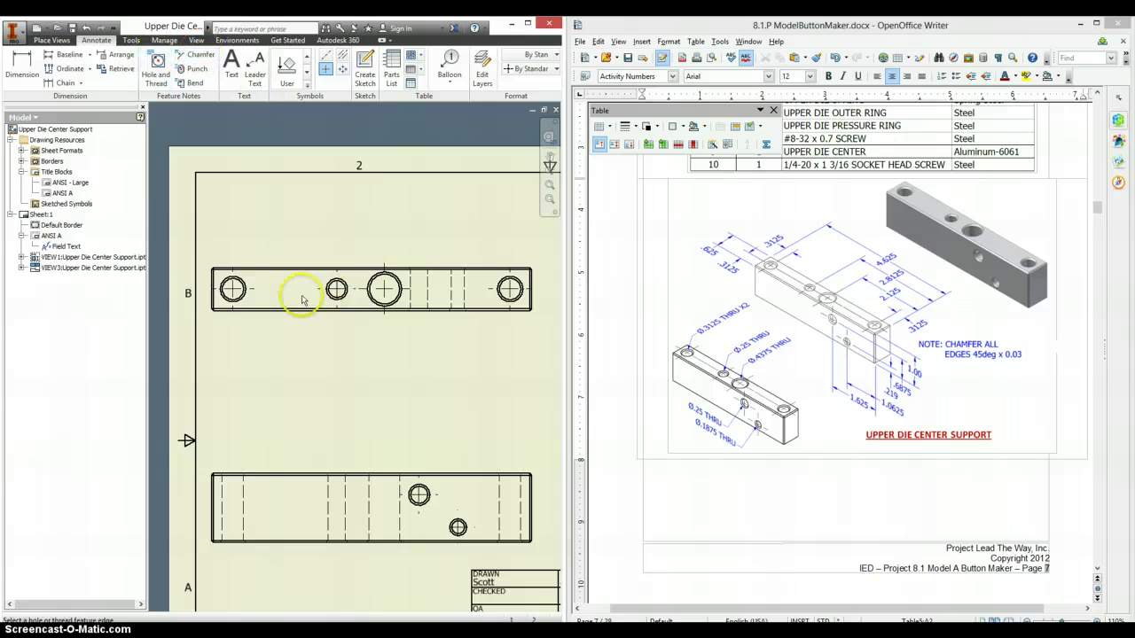
left_click(235, 287)
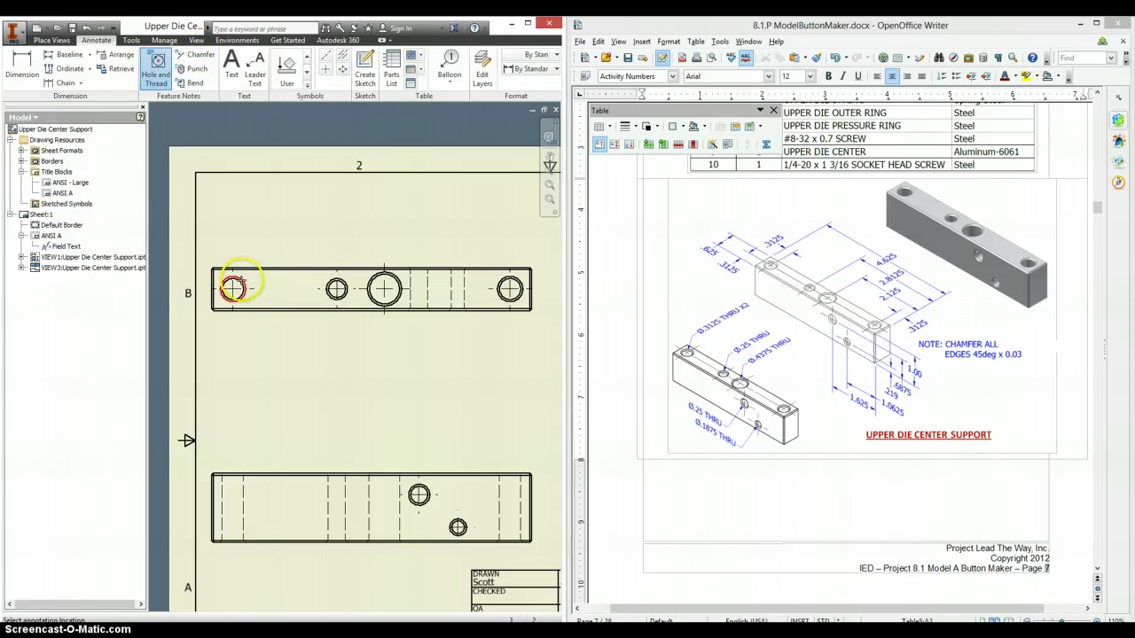
left_click(275, 208)
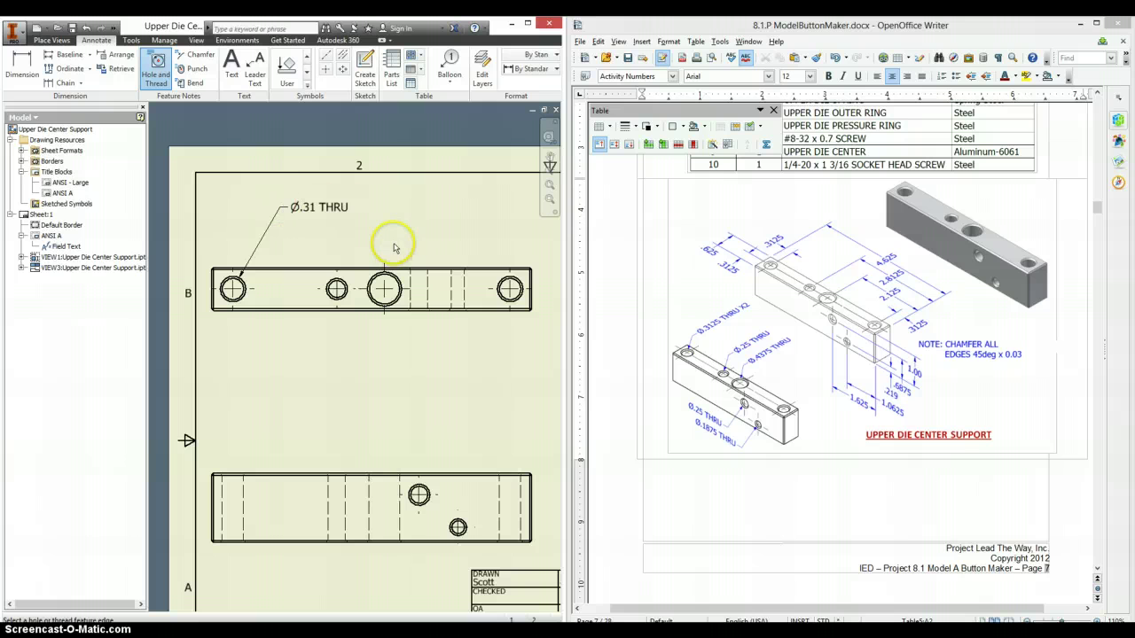
left_click(341, 280)
left_click(380, 208)
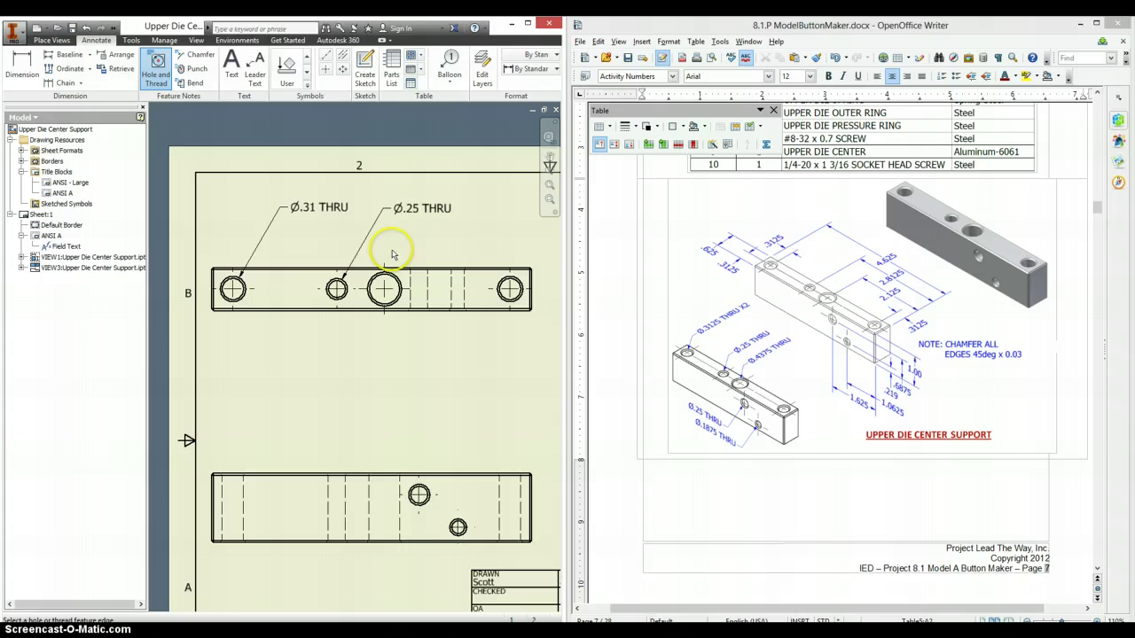
left_click(401, 282)
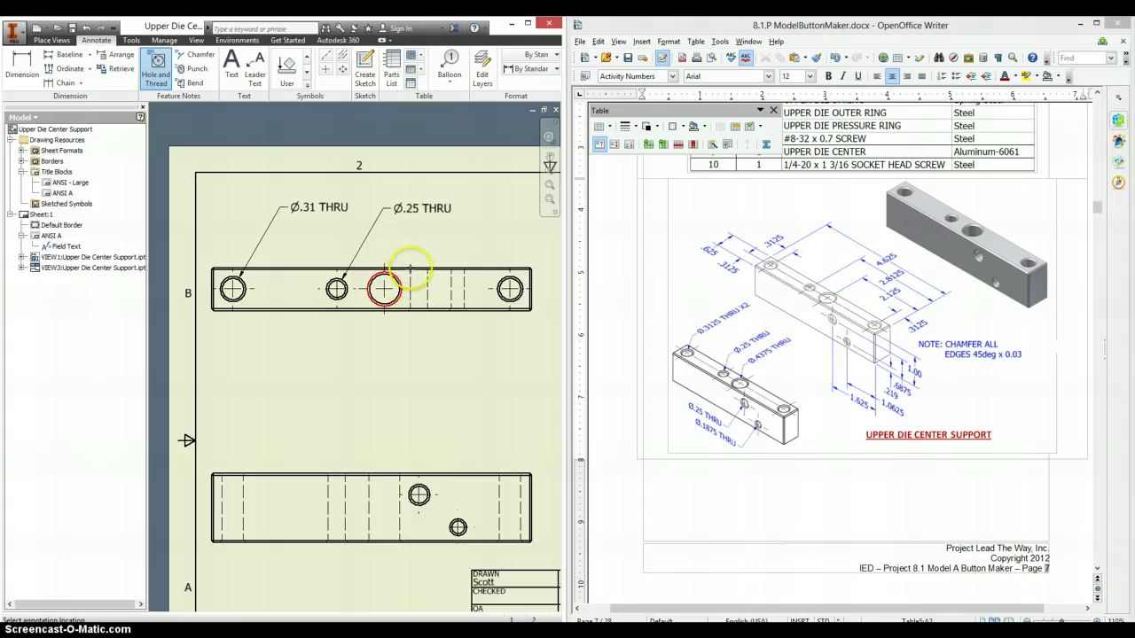
left_click(476, 212)
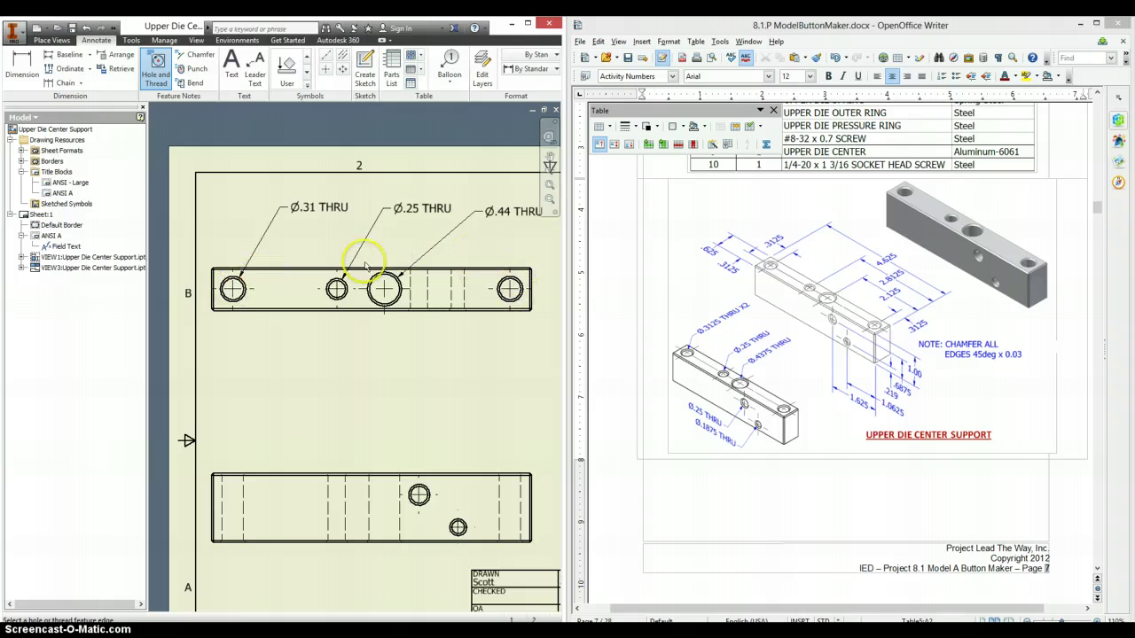
right_click(315, 230)
left_click(309, 207)
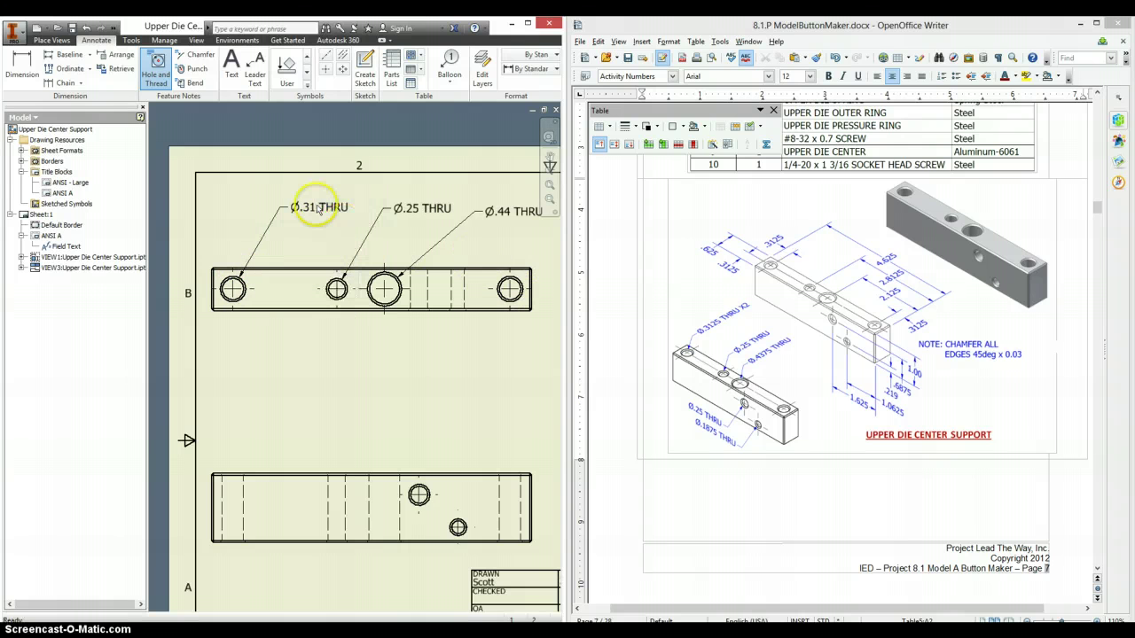
- Edit the Ø.31 THRU hole note to read Ø.31 THRU x2
right_click(319, 212)
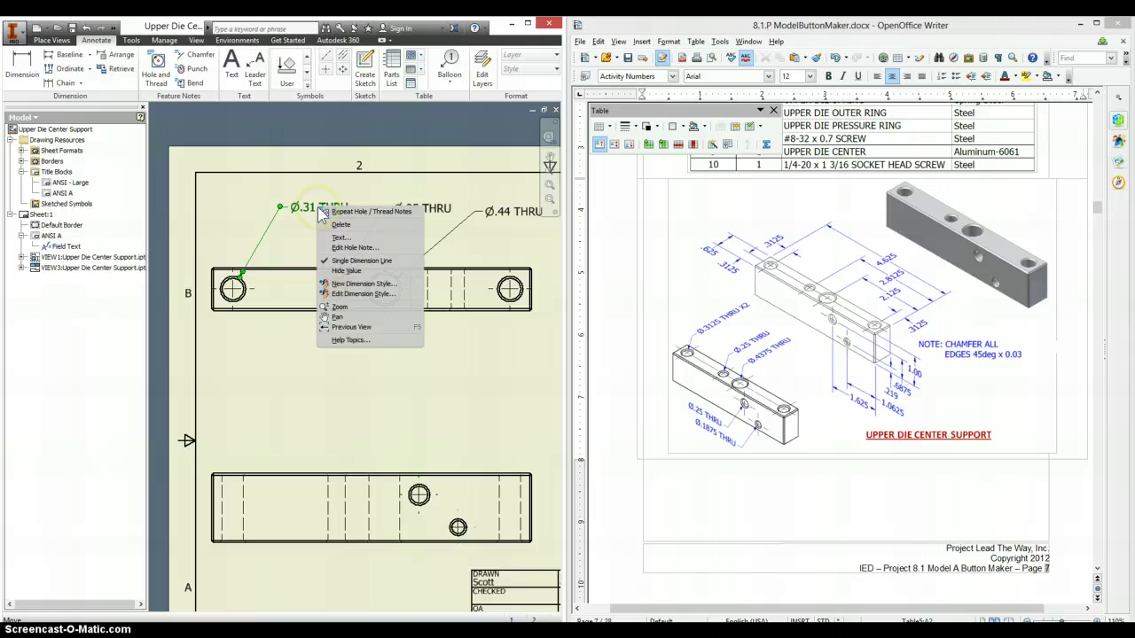
left_click(354, 247)
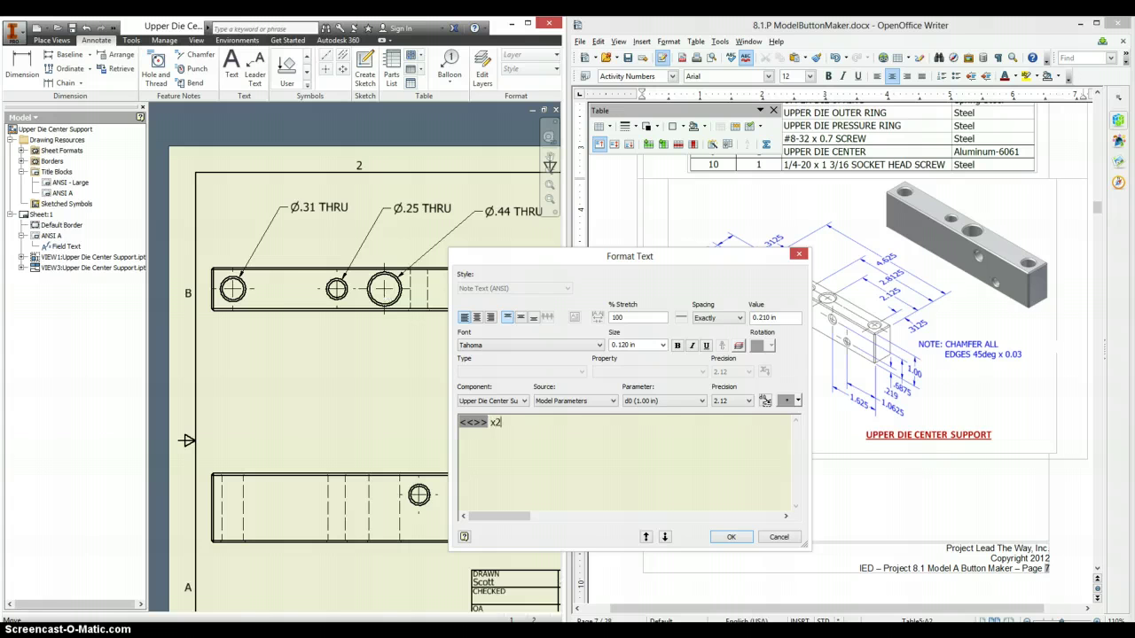
left_click(731, 536)
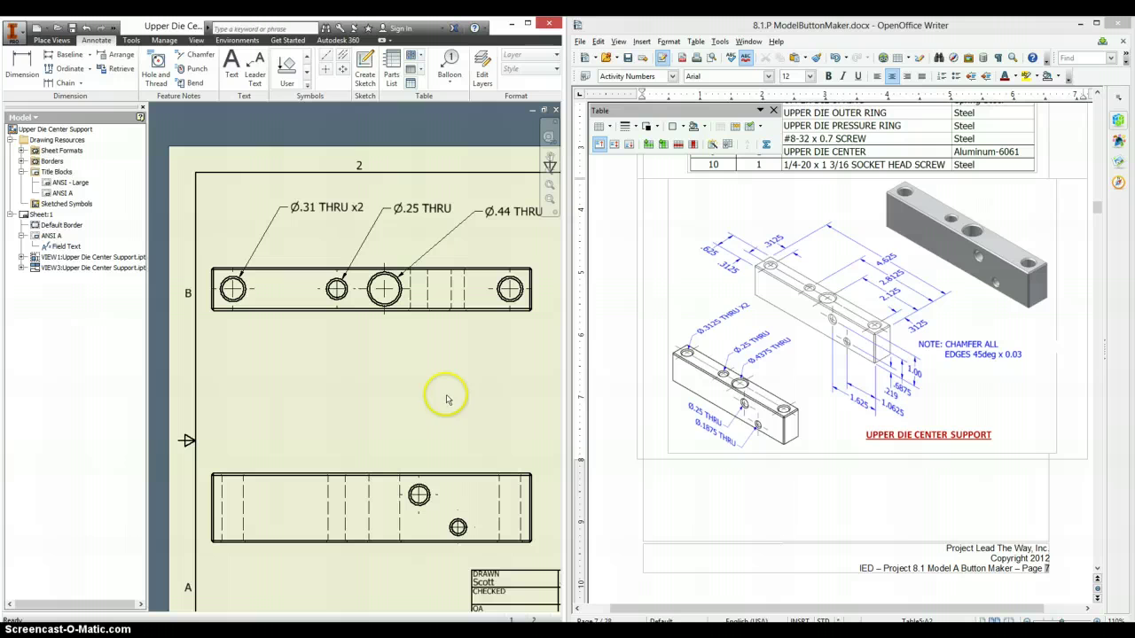
left_click(157, 67)
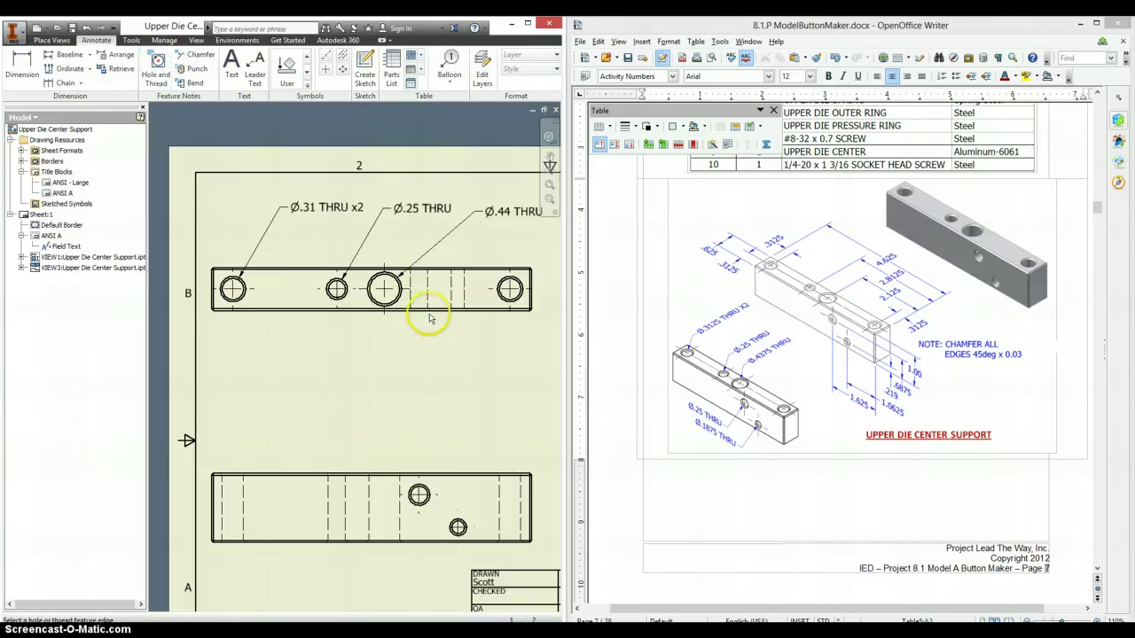
- Add Ø.25 THRU and Ø.19 THRU hole notes to the front-view holes
scroll(420, 493, "up", 5)
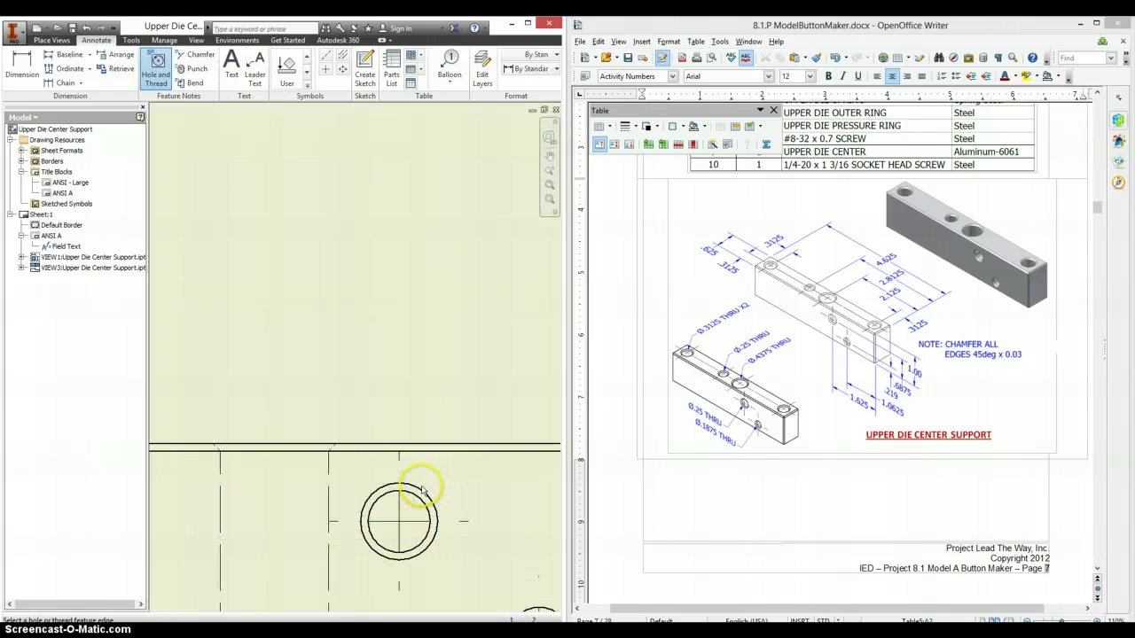
left_click(421, 489)
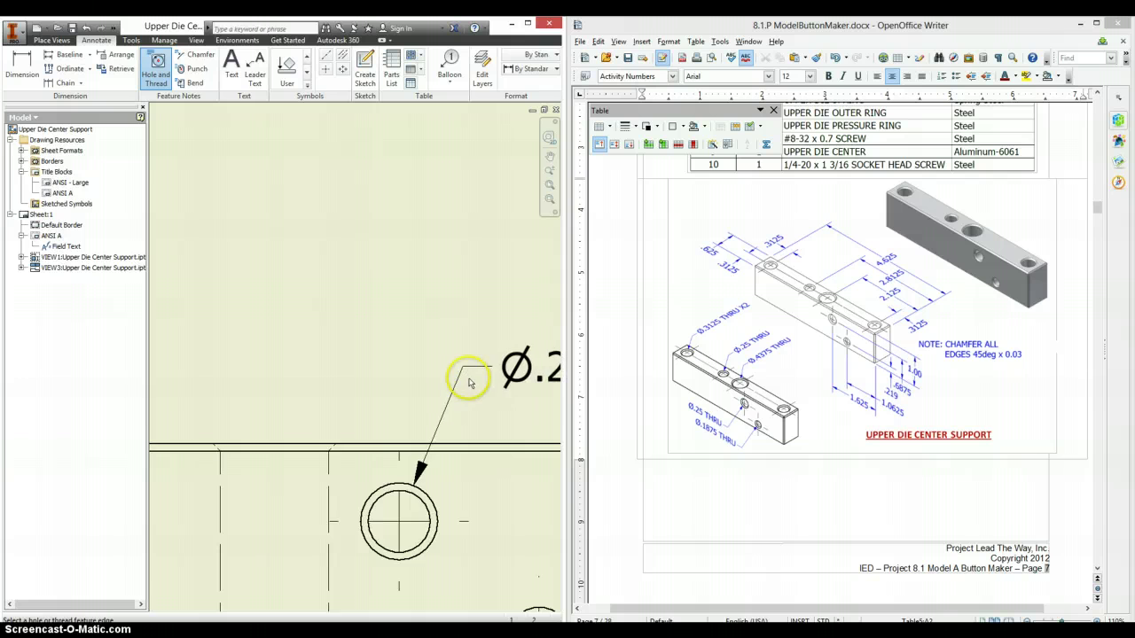
left_click(470, 383)
scroll(474, 389, "down", 4)
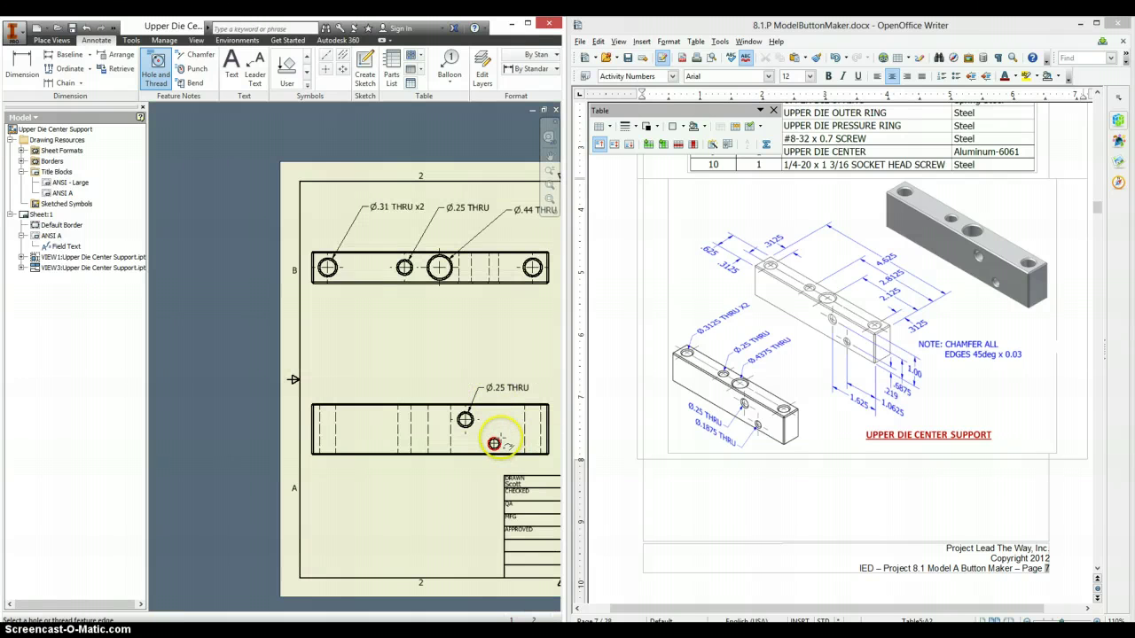
scroll(498, 444, "up", 5)
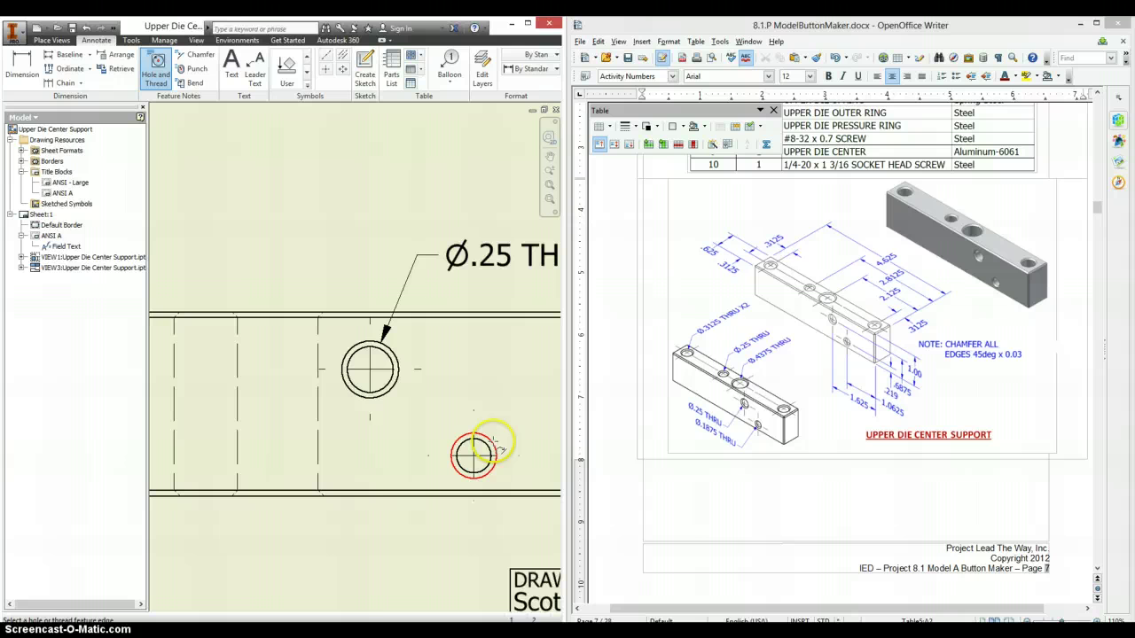
left_click(487, 475)
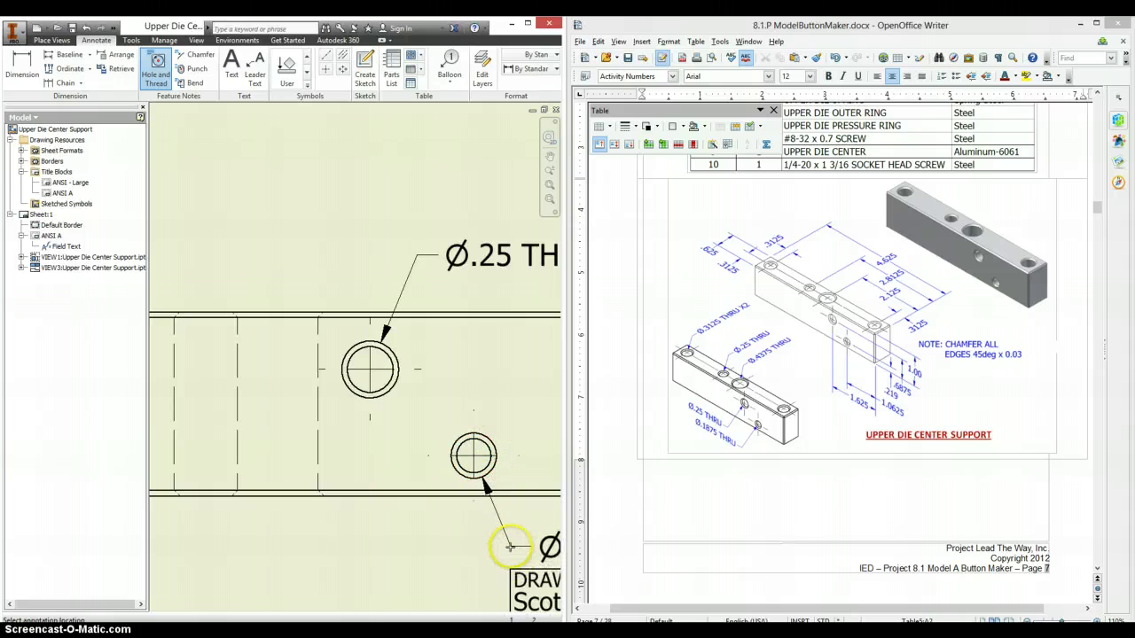
scroll(510, 547, "down", 4)
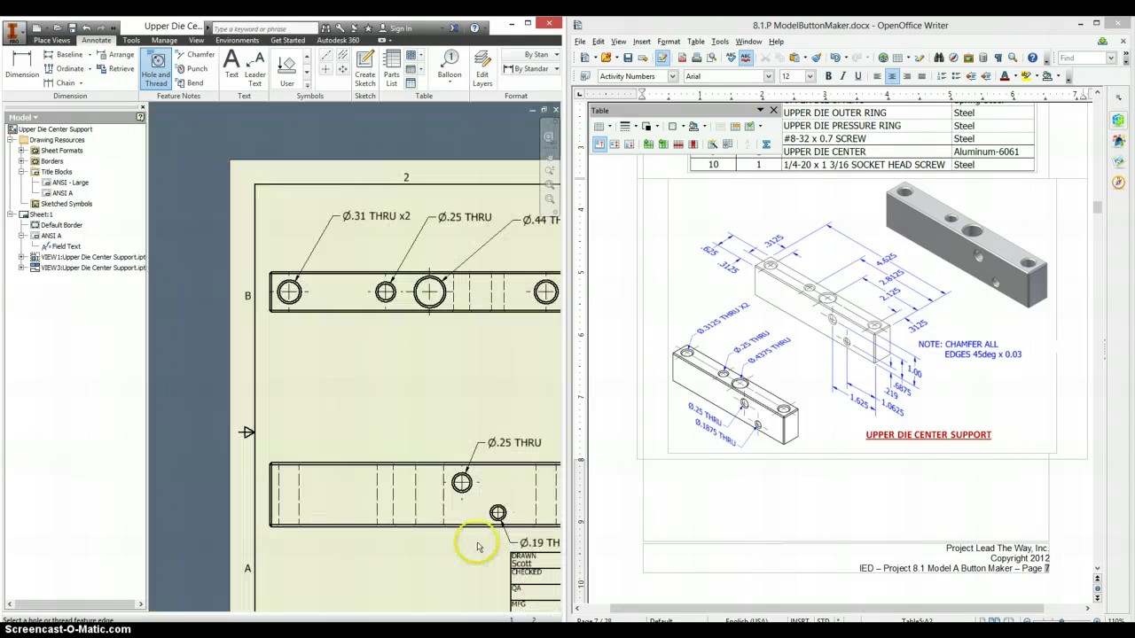
left_click(477, 547)
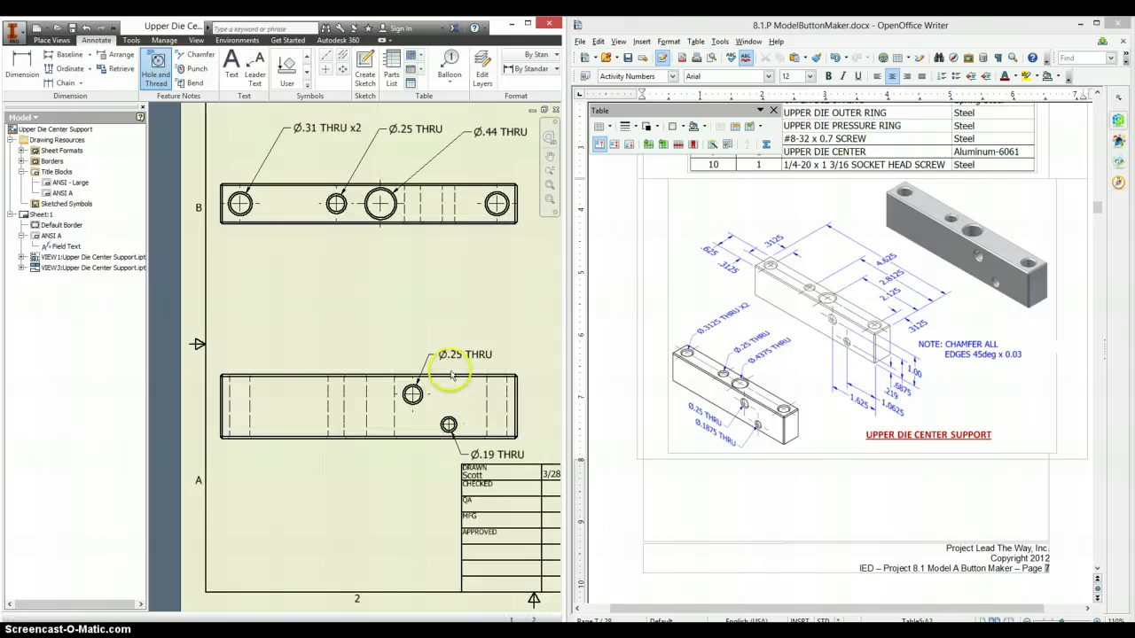
key("Escape")
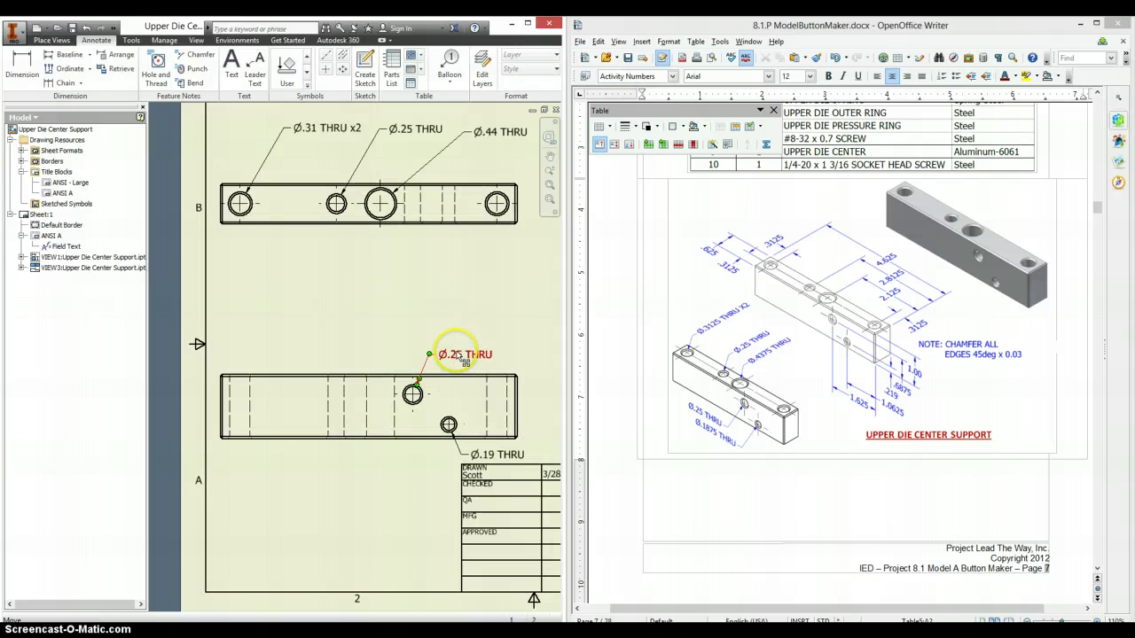
- Delete the misplaced Ø.19 THRU hole note
left_click(156, 67)
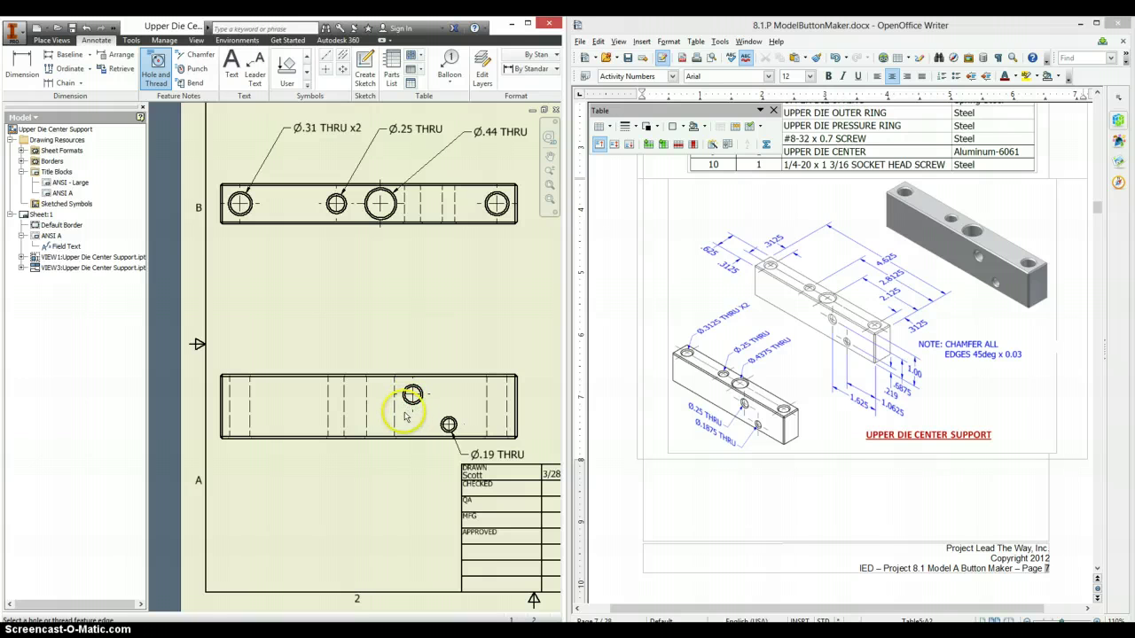
left_click(413, 396)
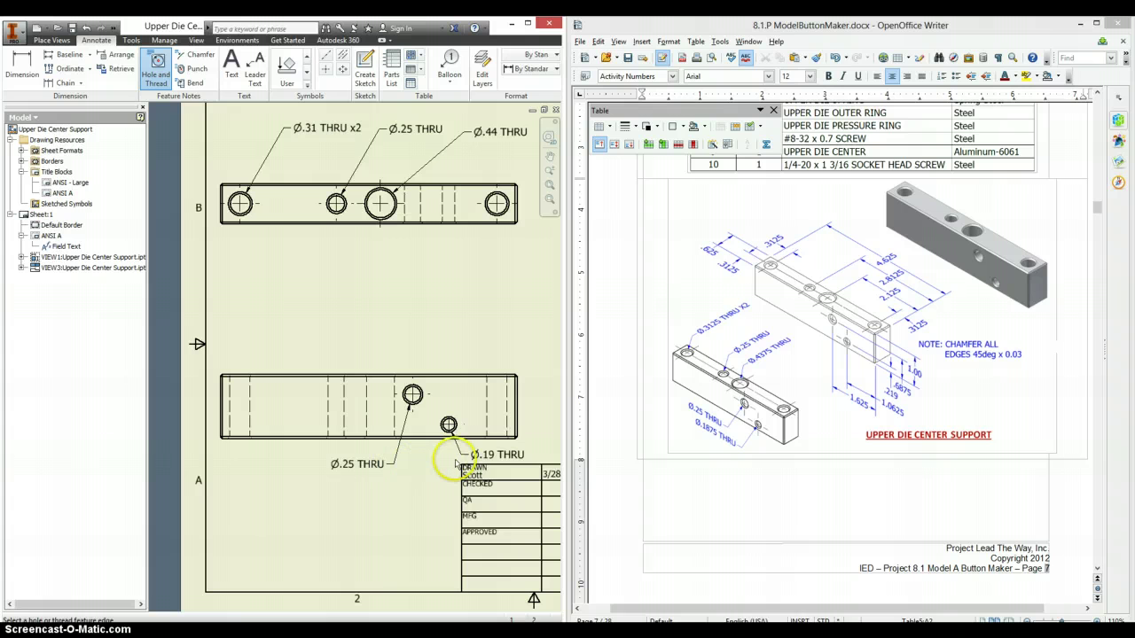
left_click(493, 459)
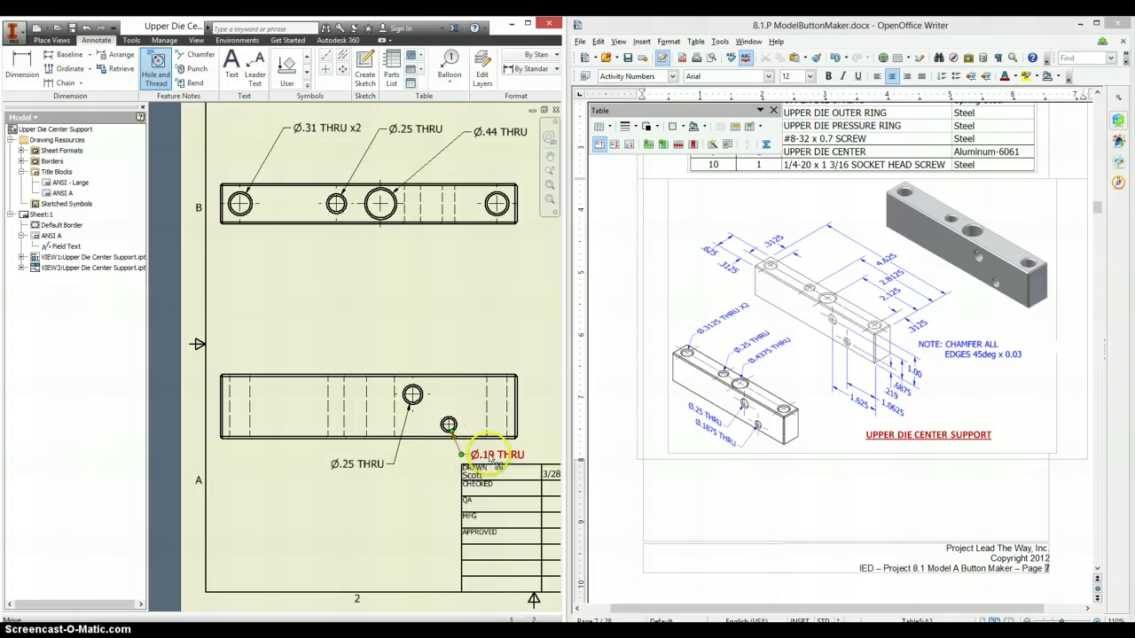
left_click(446, 468)
key("Escape")
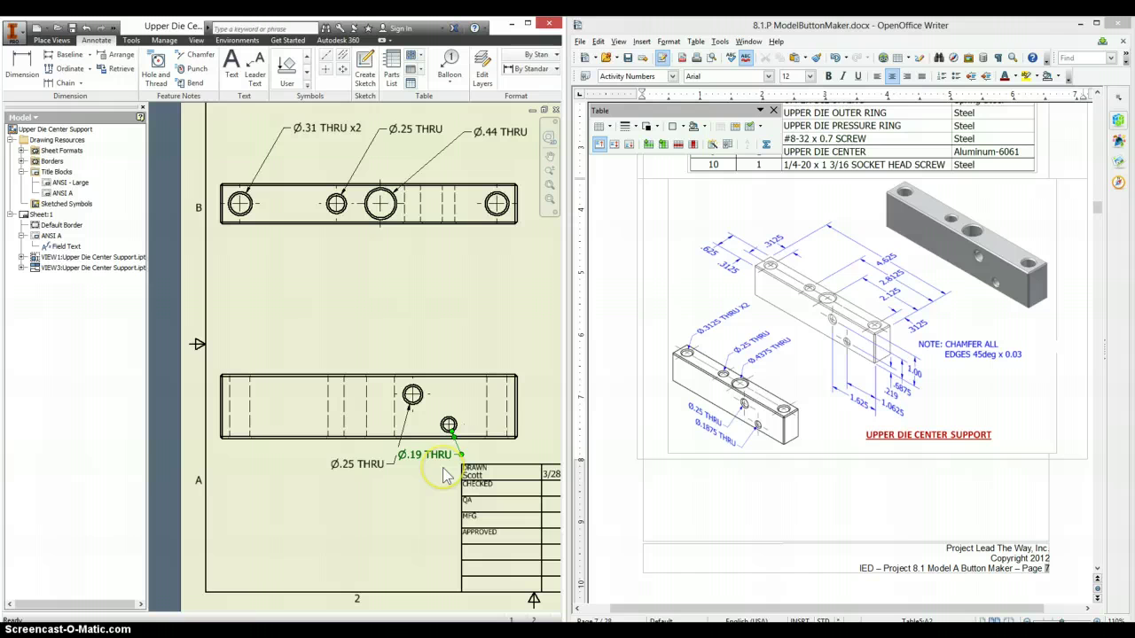
key("Delete")
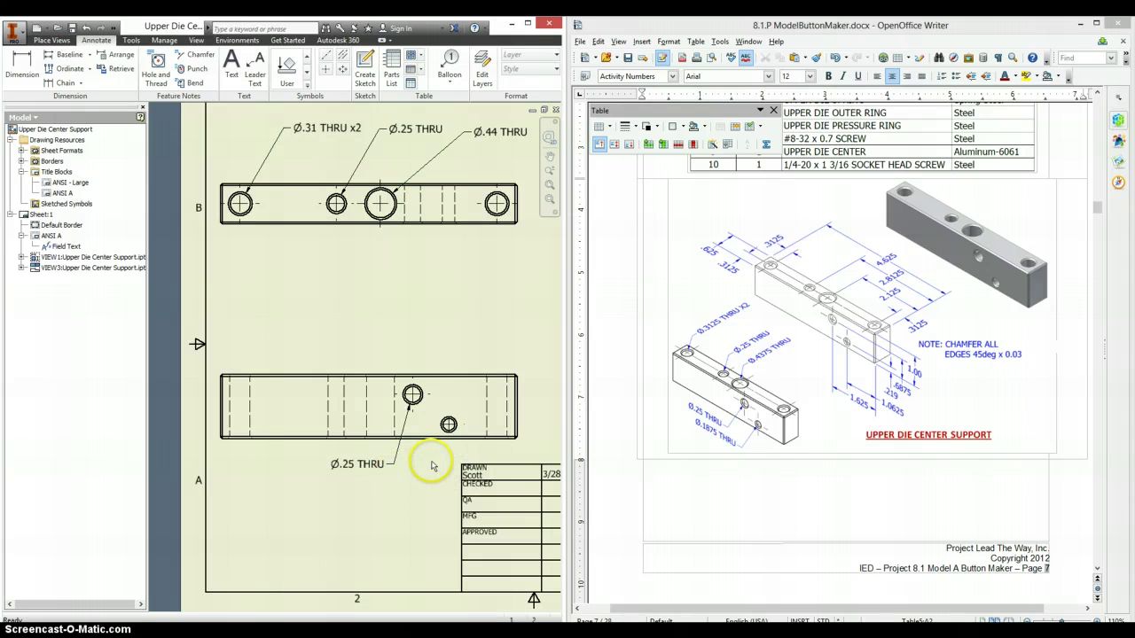
- Place a new Ø.19 THRU note on the small hole below the part
key("d")
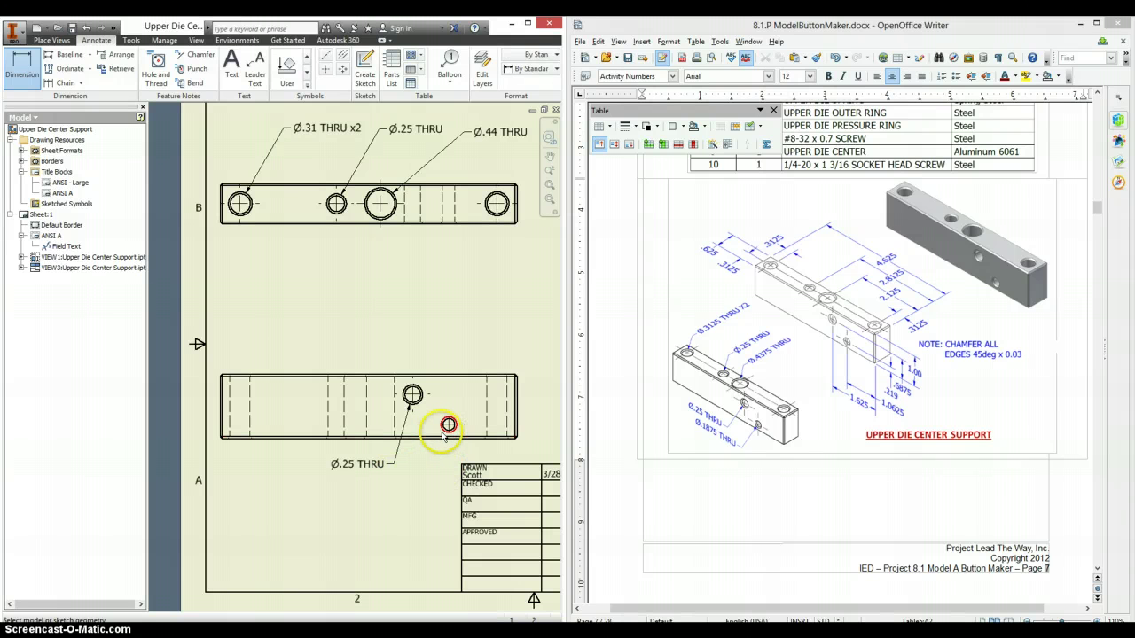
left_click(156, 67)
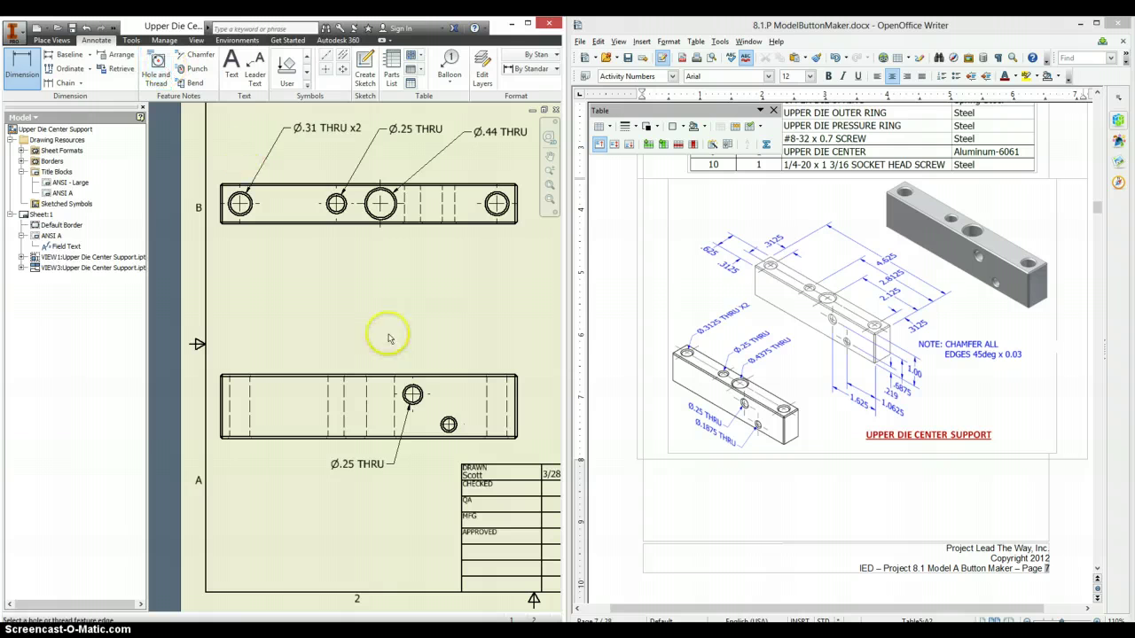
left_click(442, 428)
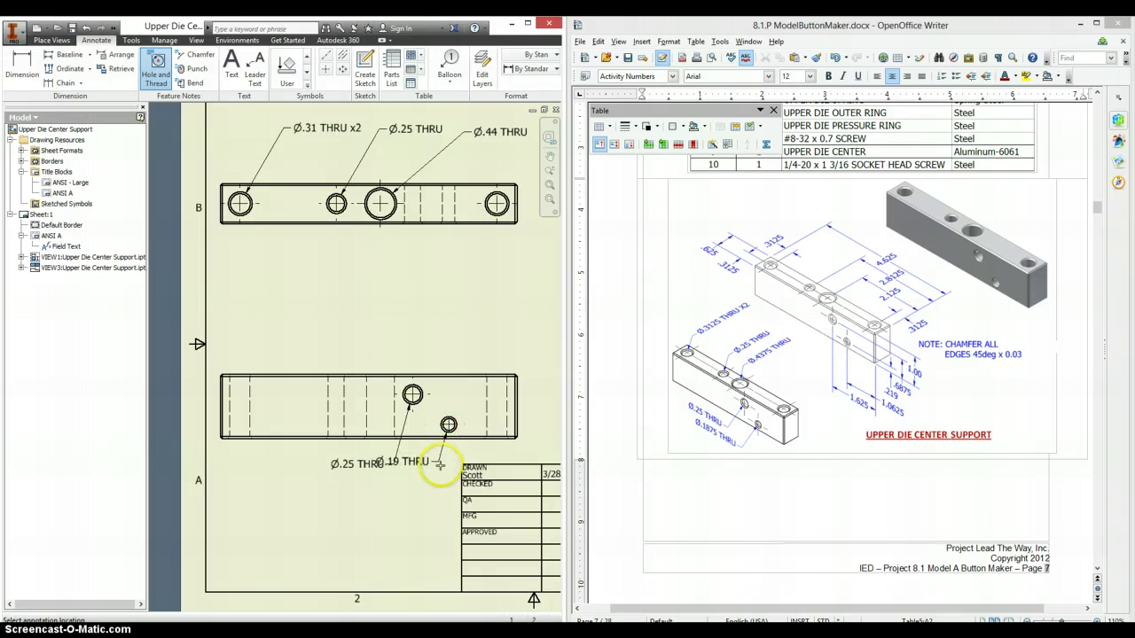
left_click(429, 488)
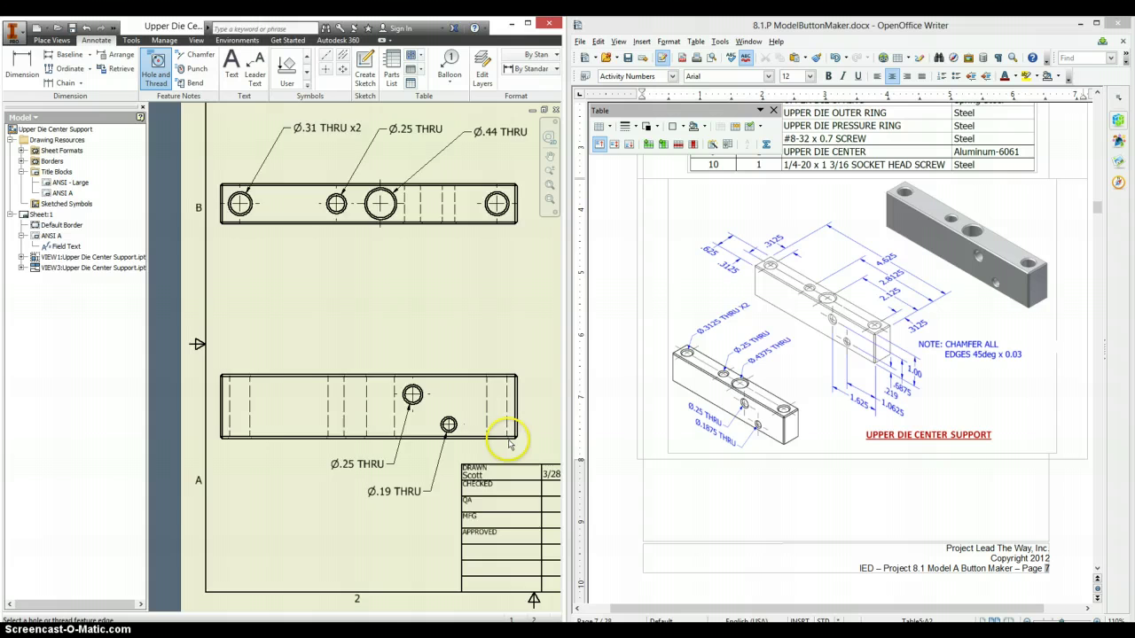
- Place a .03 X 45° chamfer note at the front view's chamfered corner
scroll(519, 441, "up", 4)
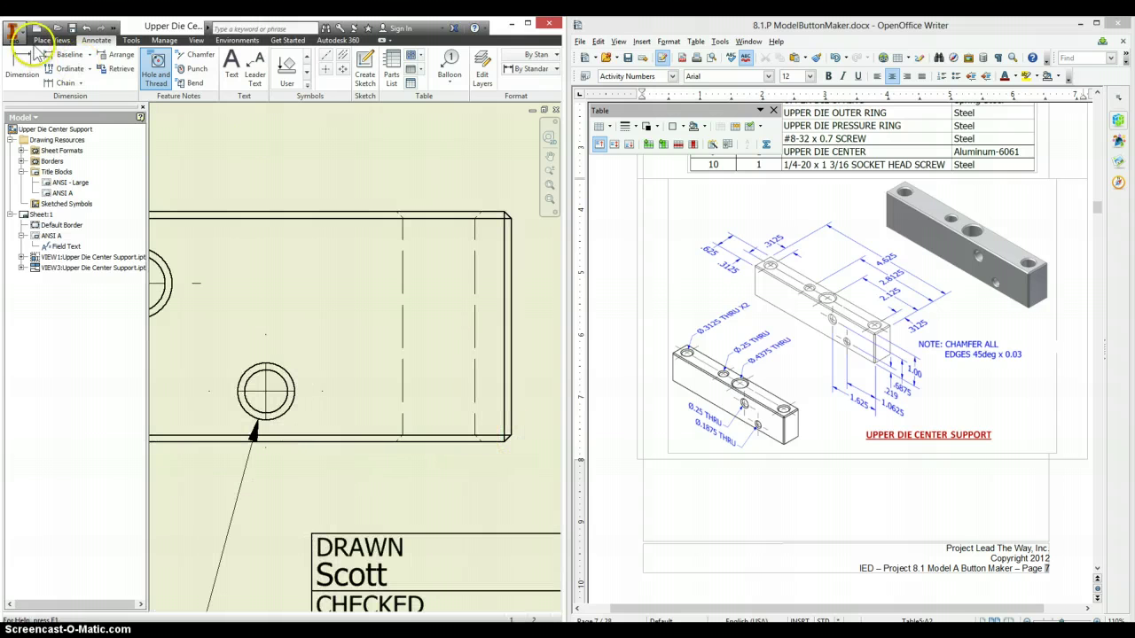
left_click(191, 54)
scroll(444, 449, "up", 4)
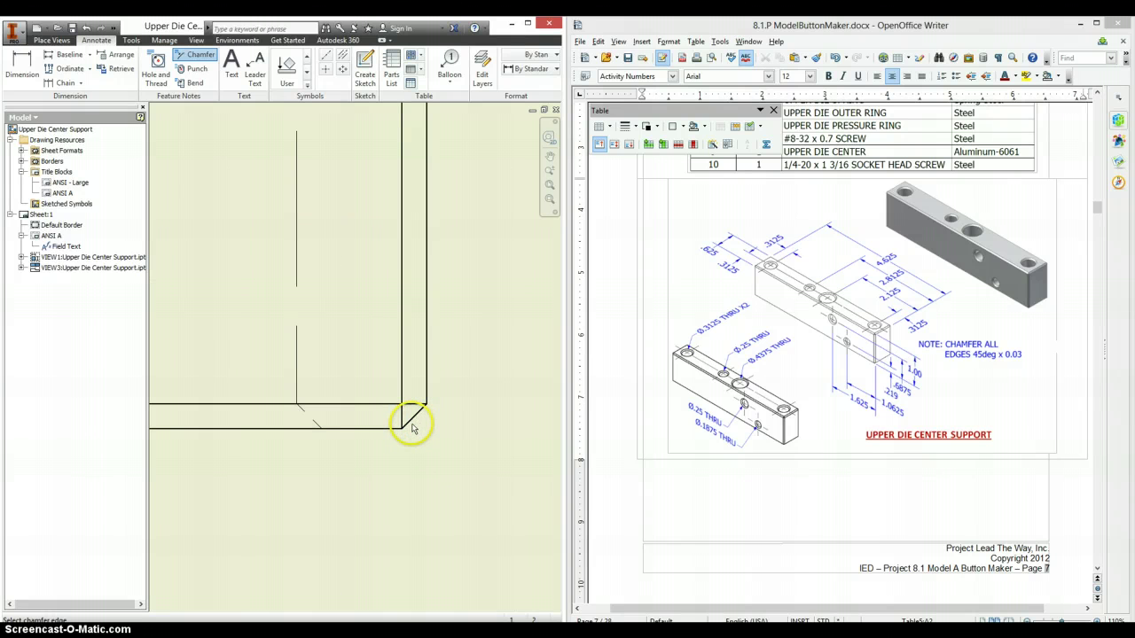
left_click(412, 423)
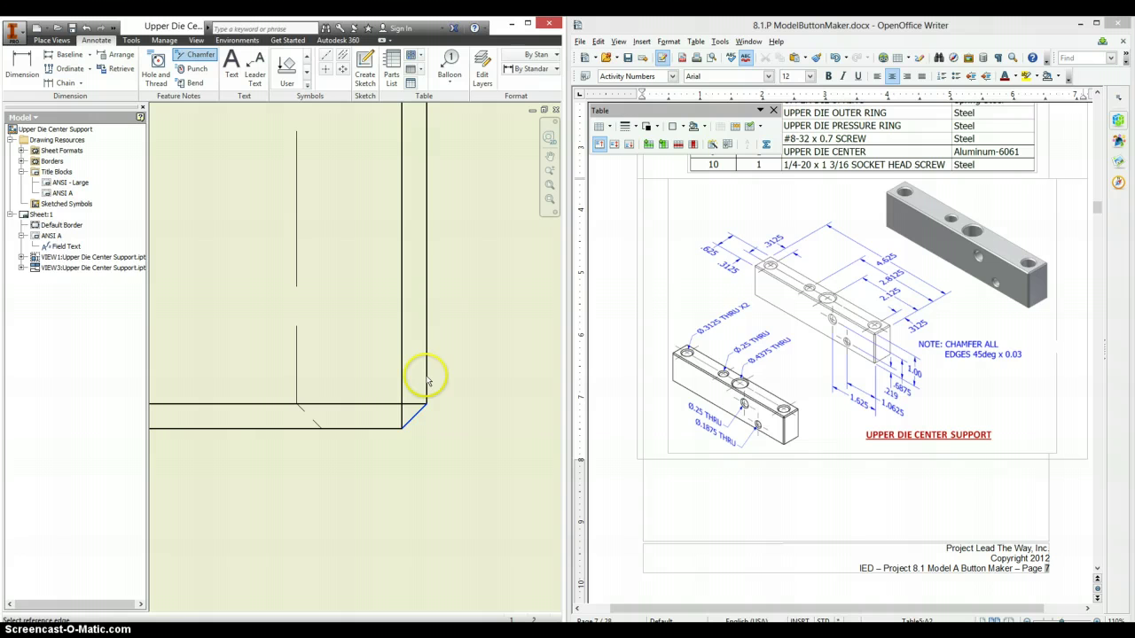
left_click(424, 378)
scroll(455, 476, "down", 2)
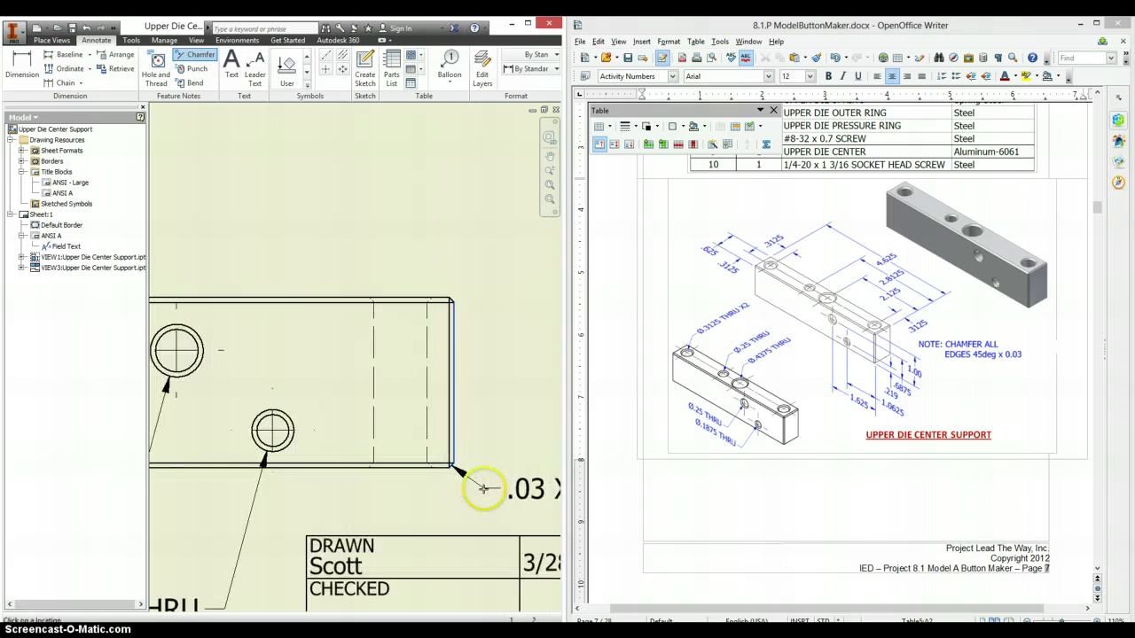
scroll(476, 479, "down", 2)
scroll(390, 404, "up", 2)
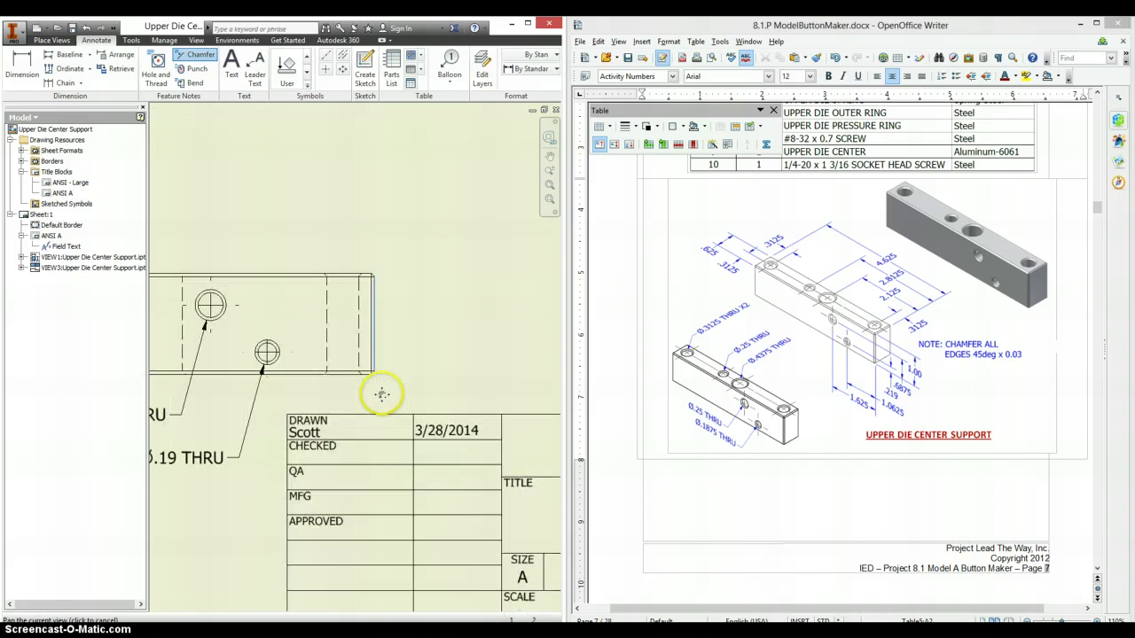
scroll(373, 379, "down", 2)
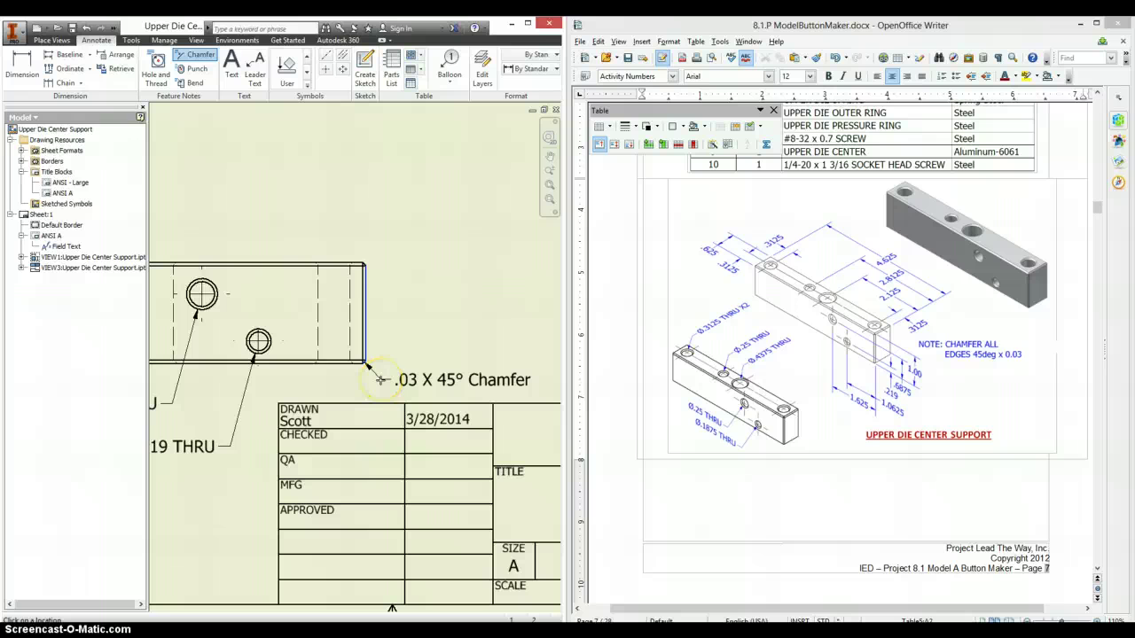
left_click(382, 382)
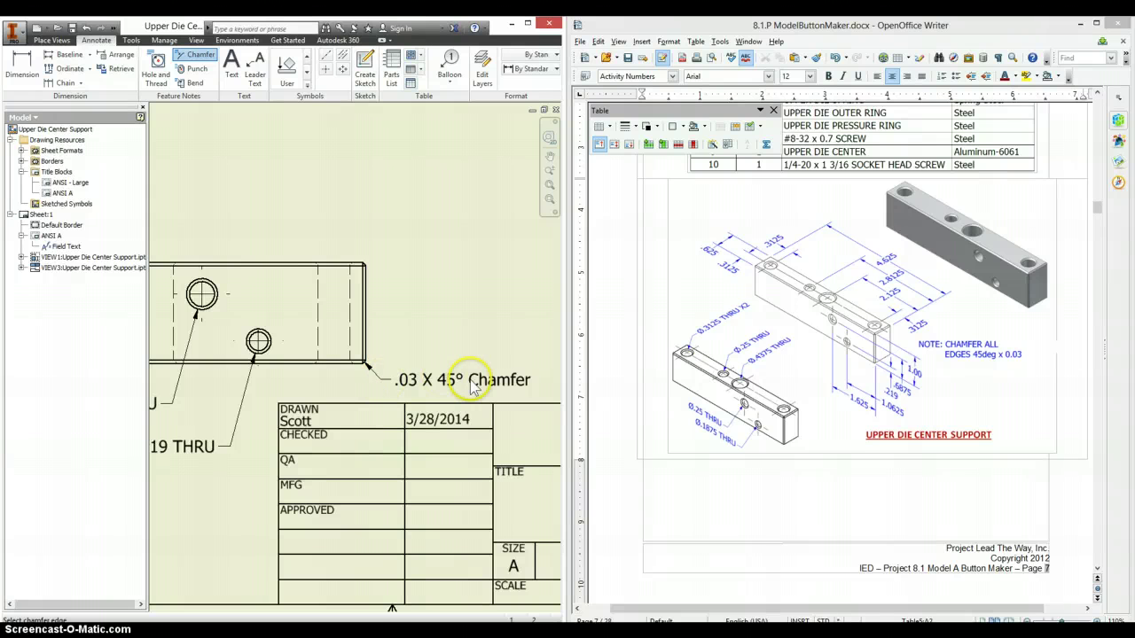
key("Escape")
- Append 'All Edges' to the chamfer note and view the whole sheet
double_click(504, 391)
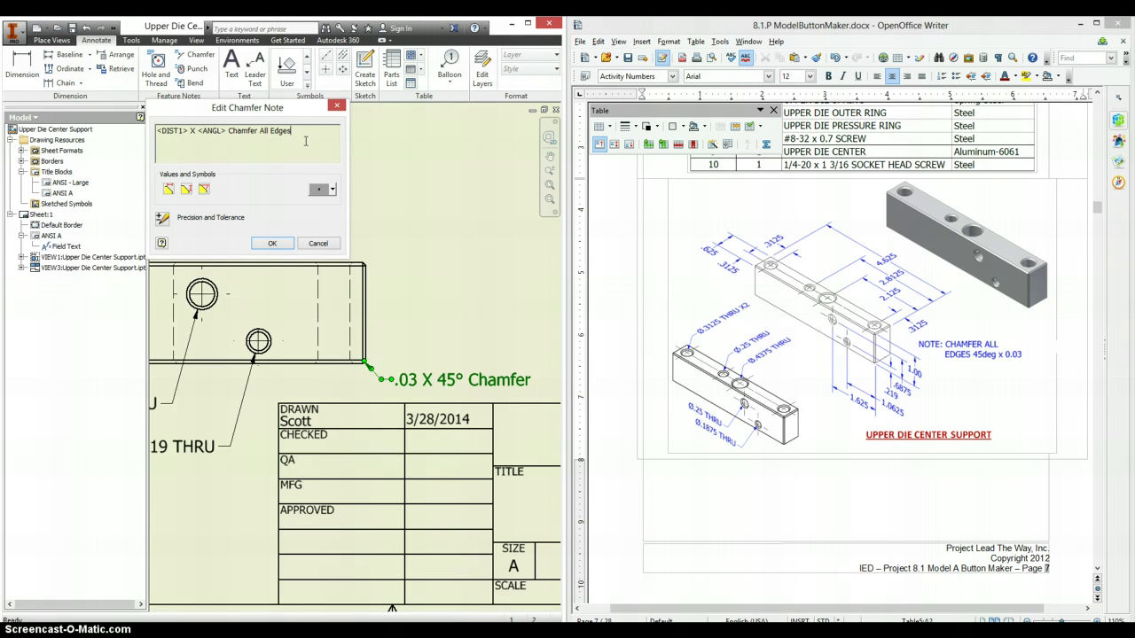
left_click(272, 242)
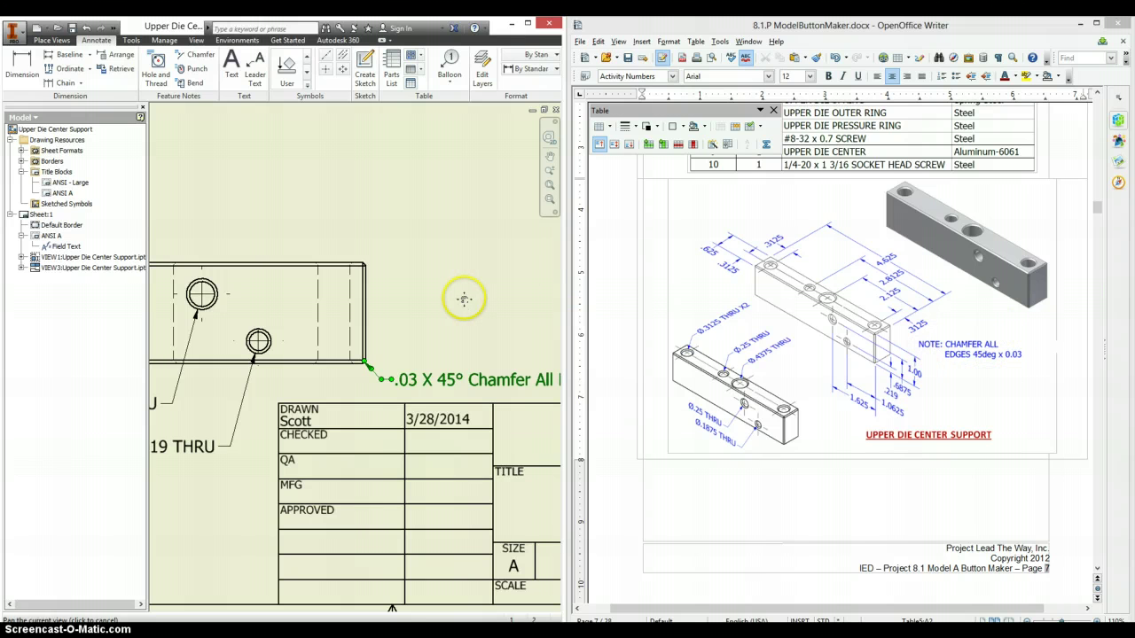
key("Home")
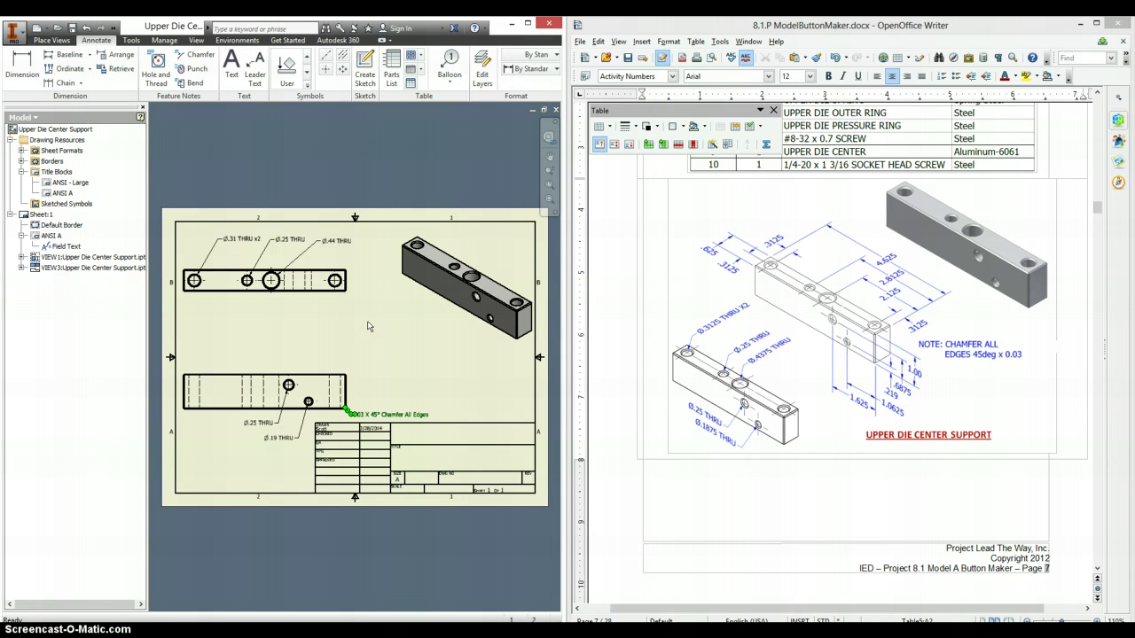
- Move the .63 dimension further to the right
left_click(355, 405)
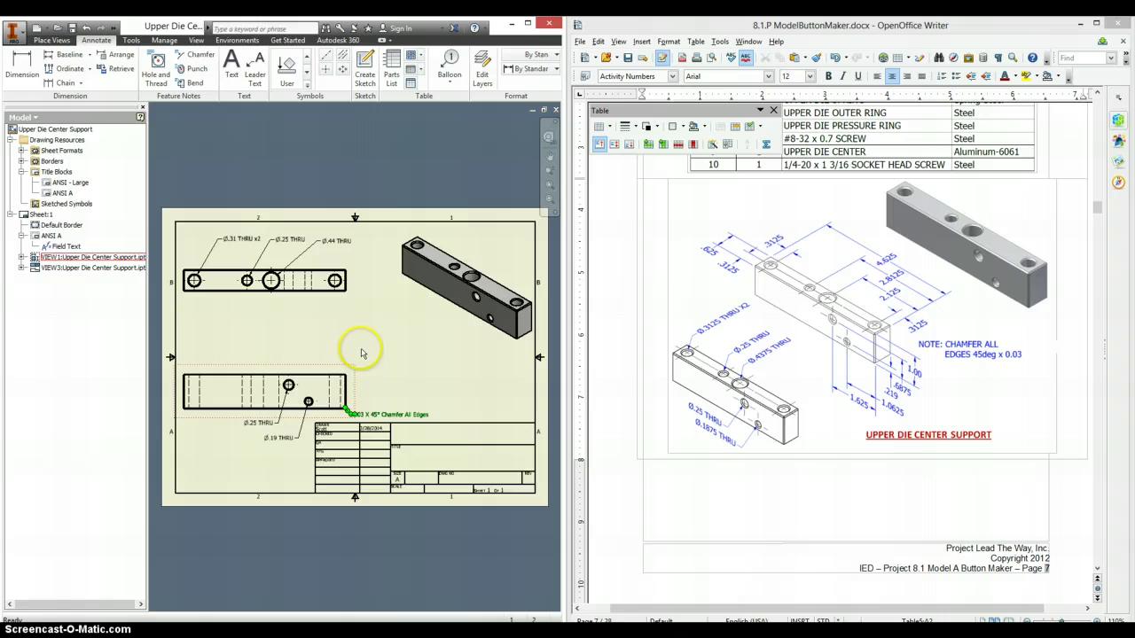
left_click(460, 536)
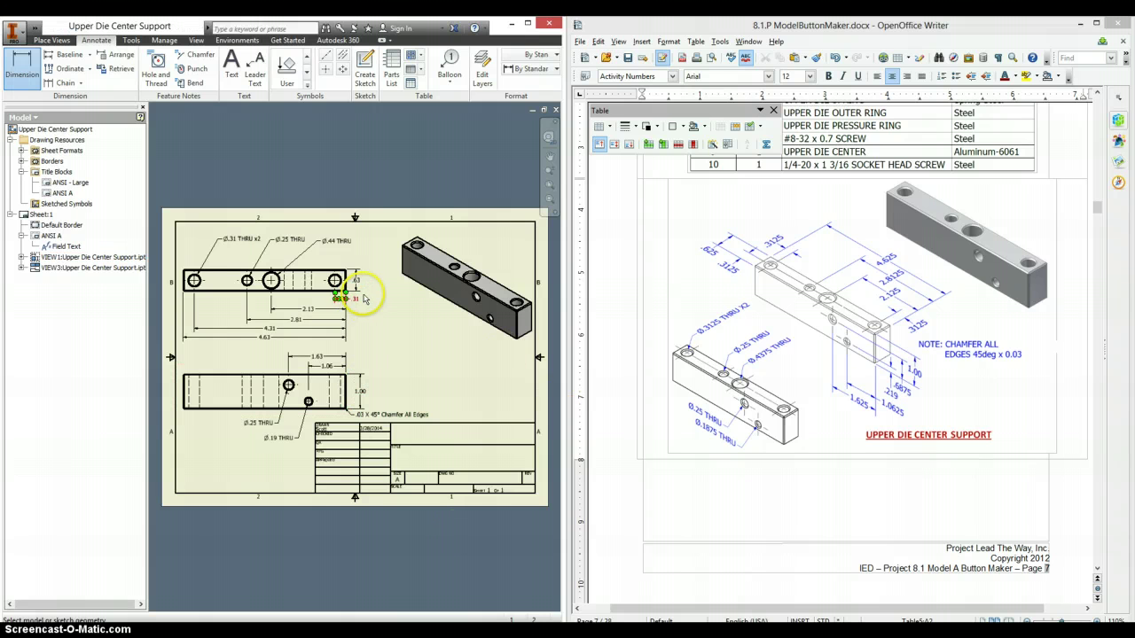
scroll(363, 304, "up", 3)
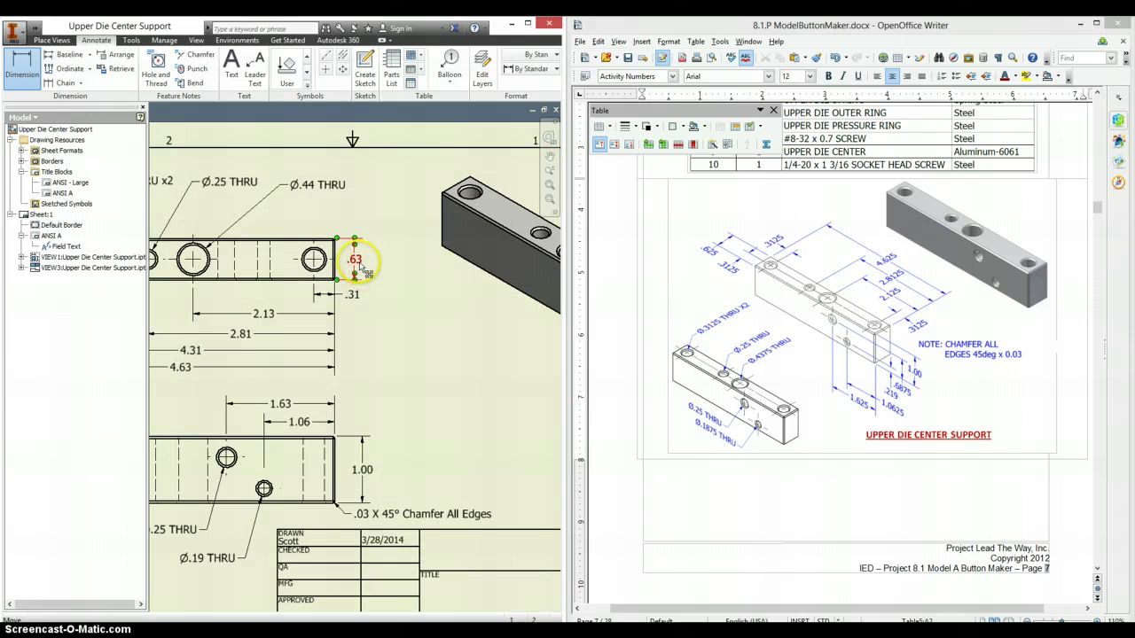
key("Escape")
left_click_drag(360, 259, 383, 266)
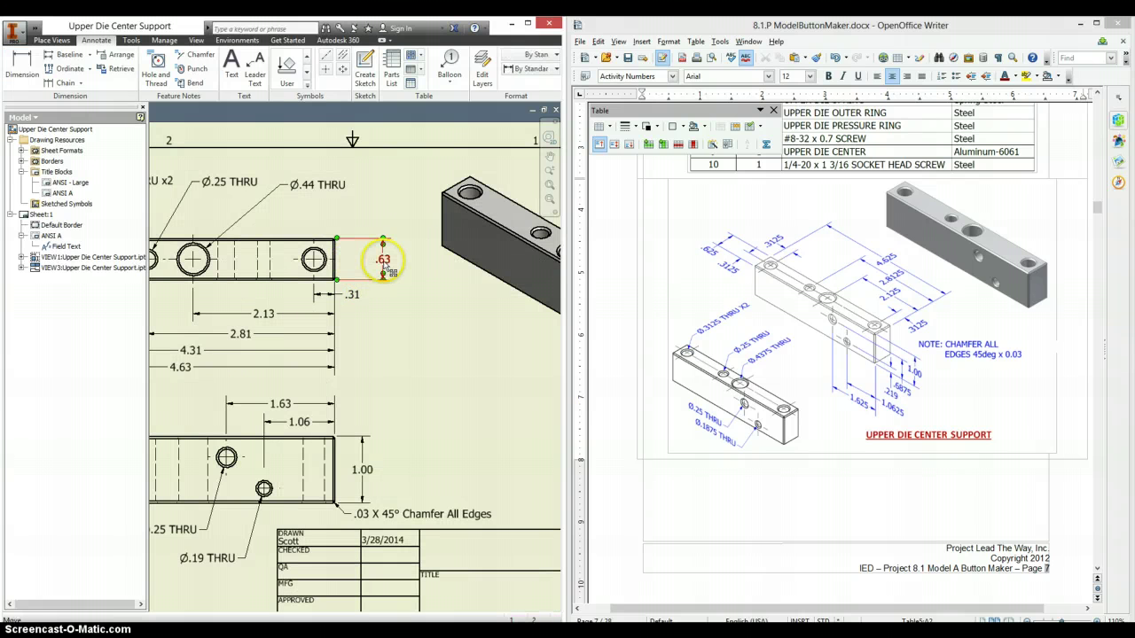
- Add a vertical .31 dimension from the edge to the hole centre, text between extension lines
key("d")
left_click(299, 280)
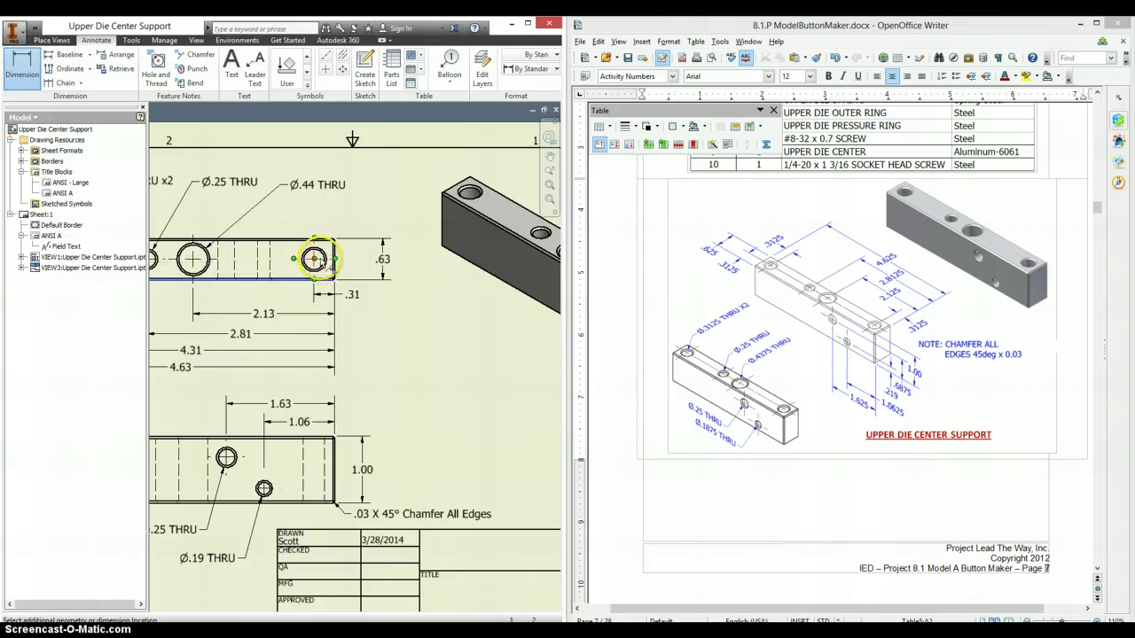
left_click(315, 259)
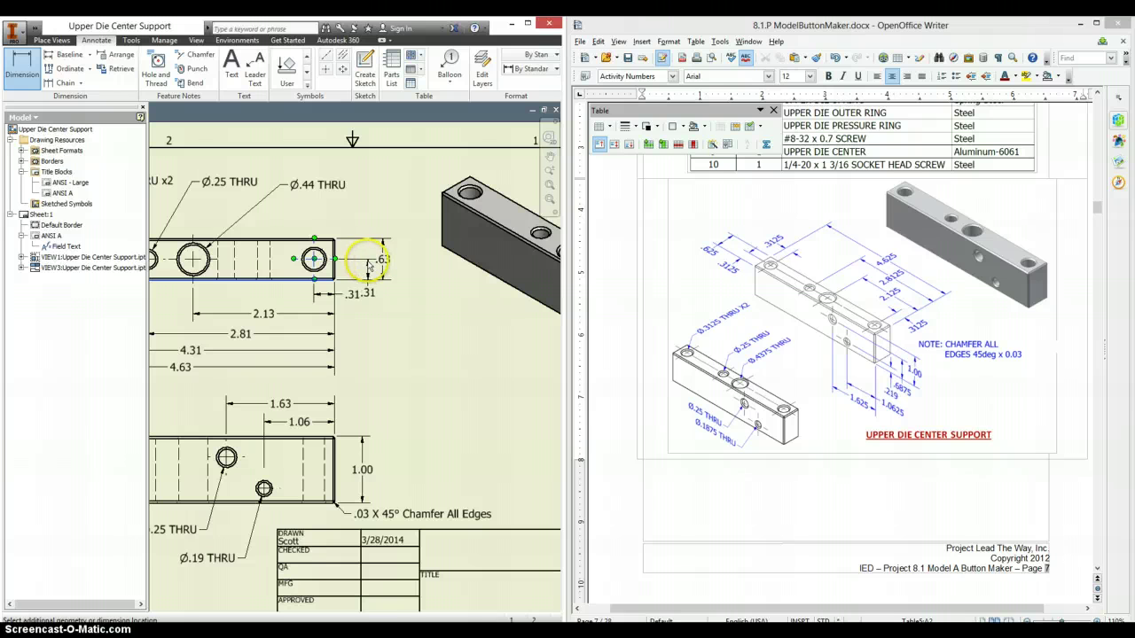
left_click(366, 292)
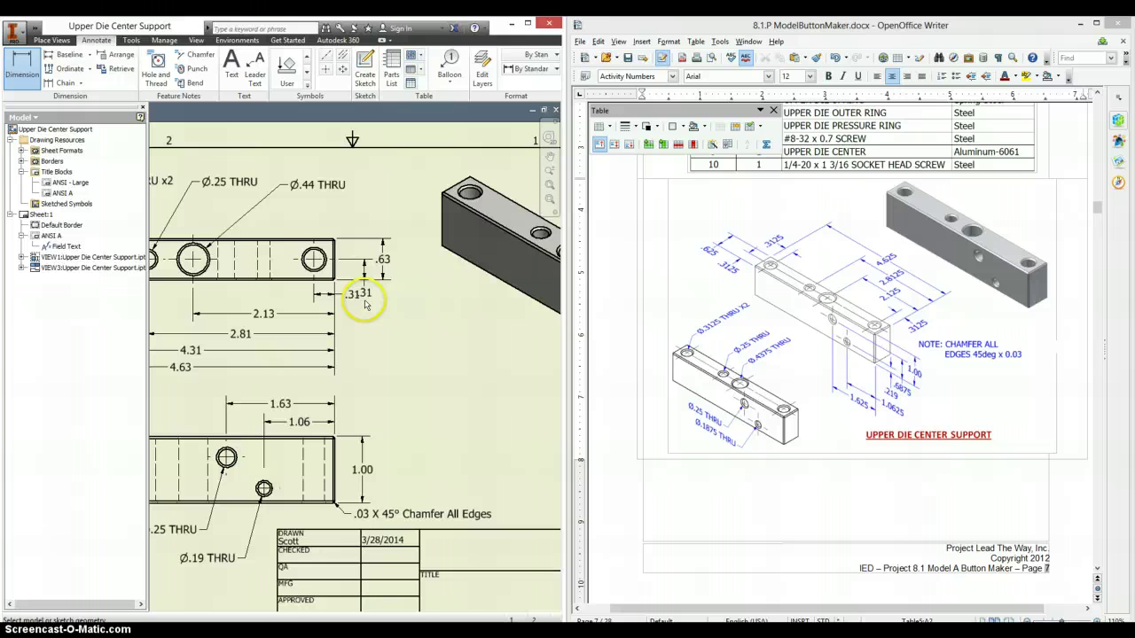
key("Escape")
left_click_drag(365, 294, 360, 259)
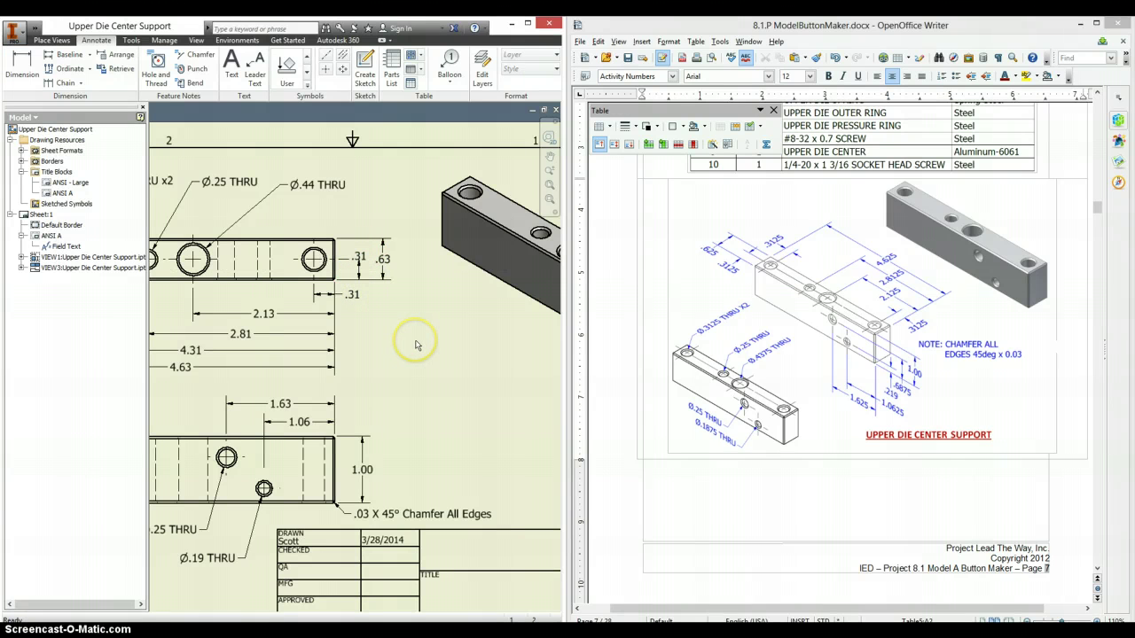
scroll(417, 346, "down", 5)
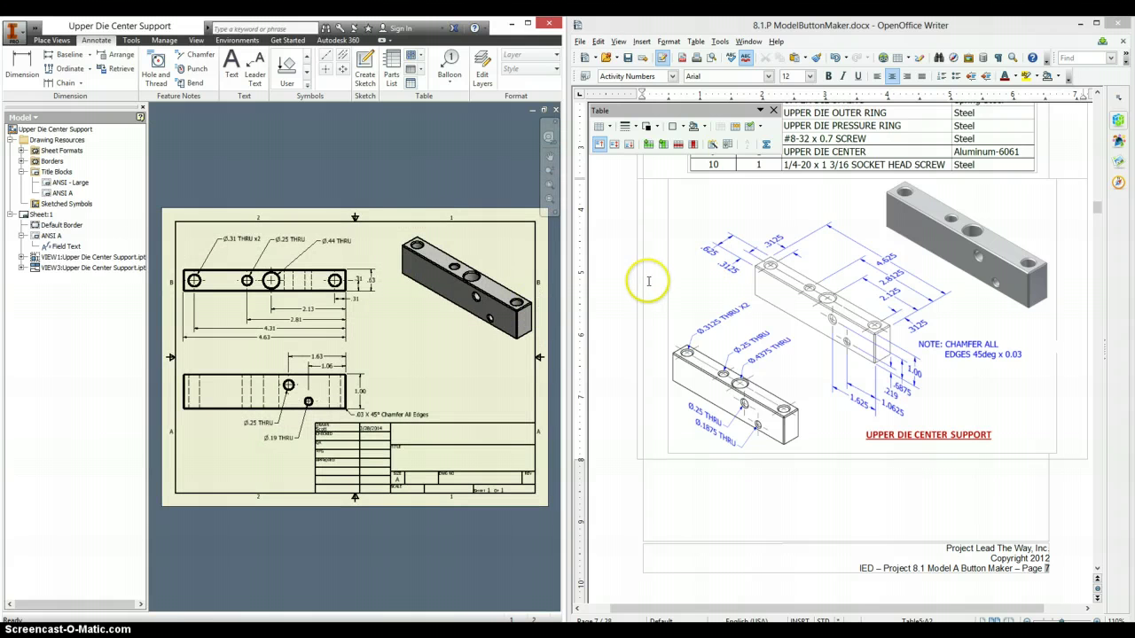
- Copy the tolerance lines from Writer and paste them into a text note at lower left
scroll(648, 281, "up", 10)
scroll(648, 281, "up", 15)
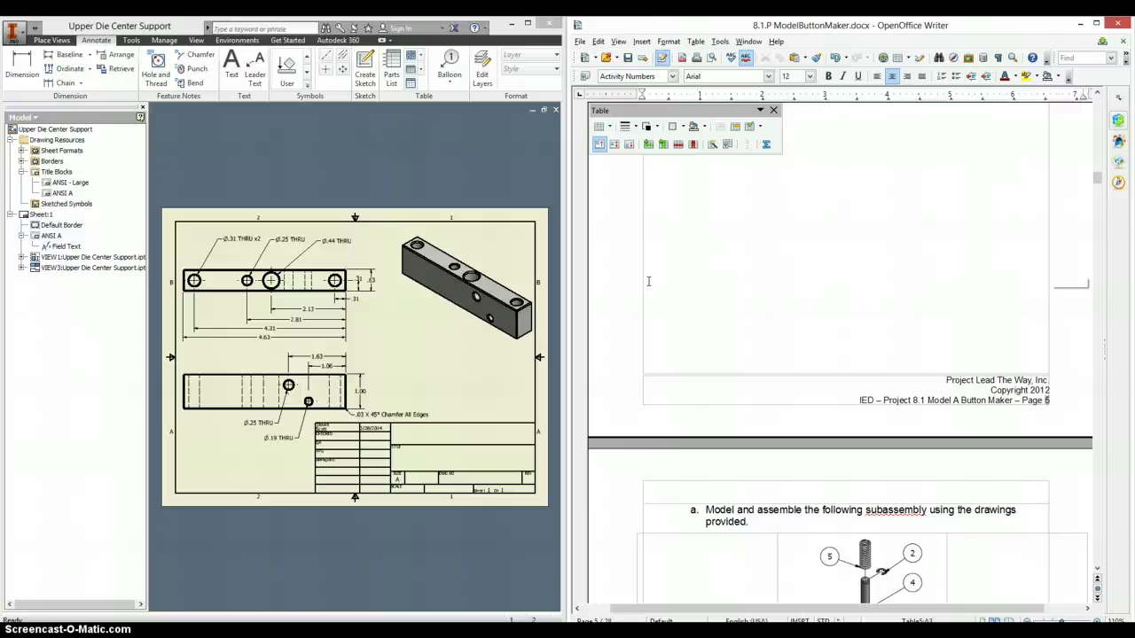
scroll(648, 281, "up", 2)
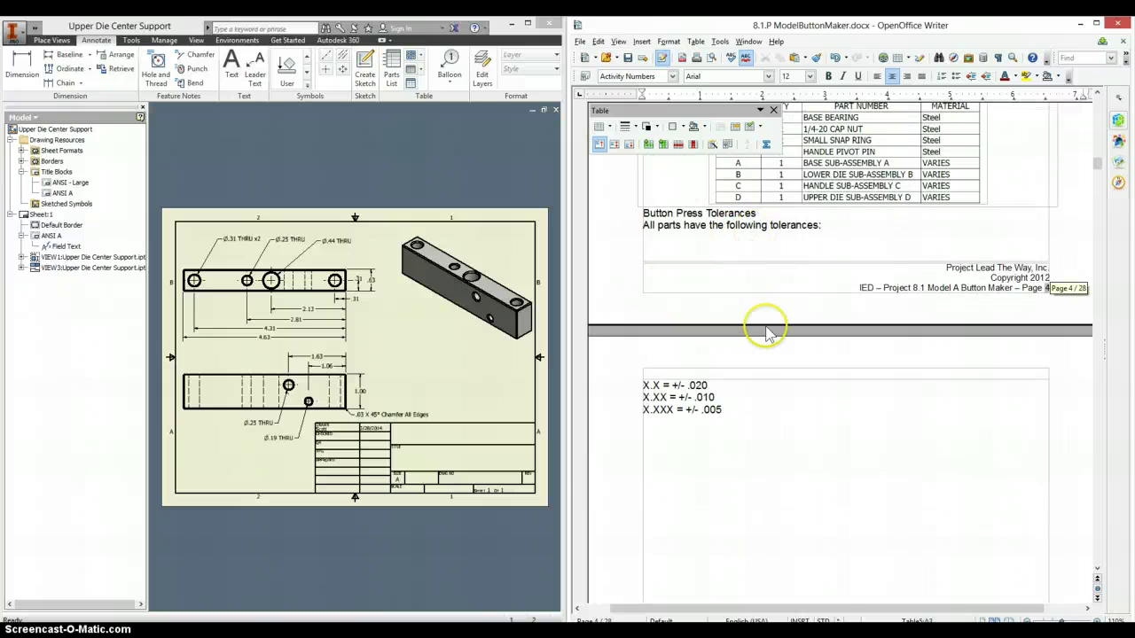
left_click_drag(724, 409, 644, 385)
key("ctrl+c")
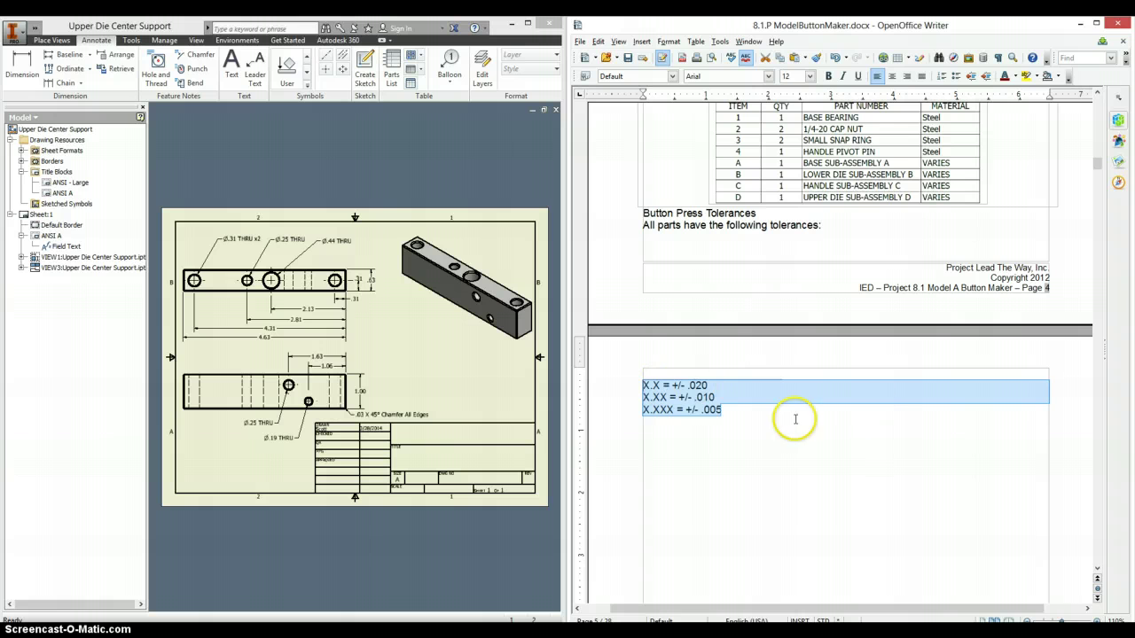
left_click(256, 483)
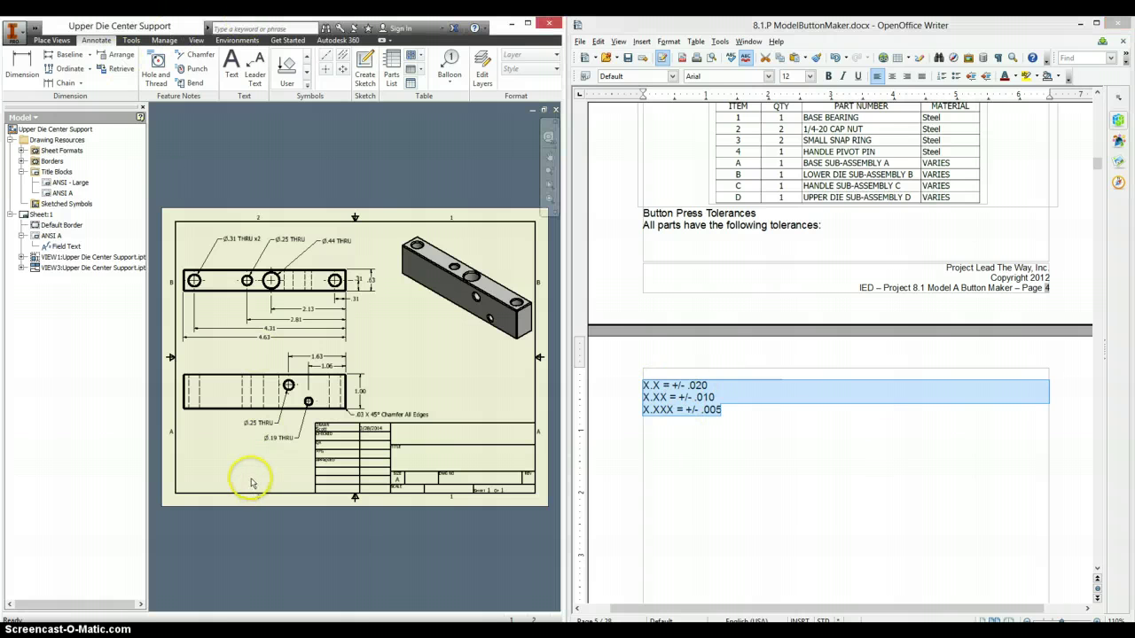
left_click(236, 66)
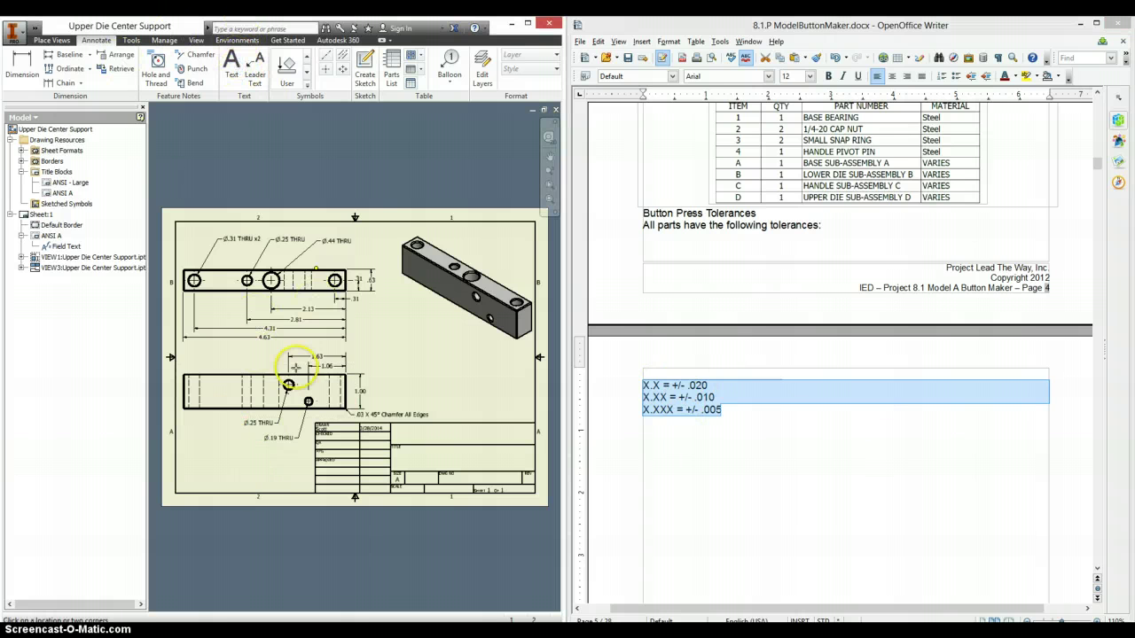
left_click(202, 458)
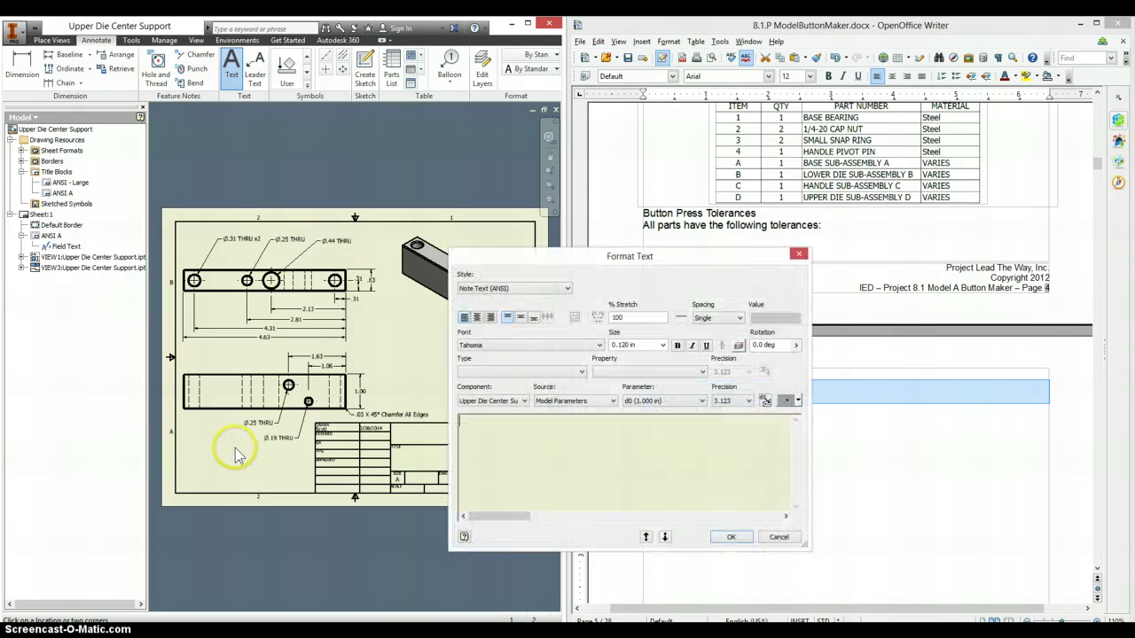
key("ctrl+v")
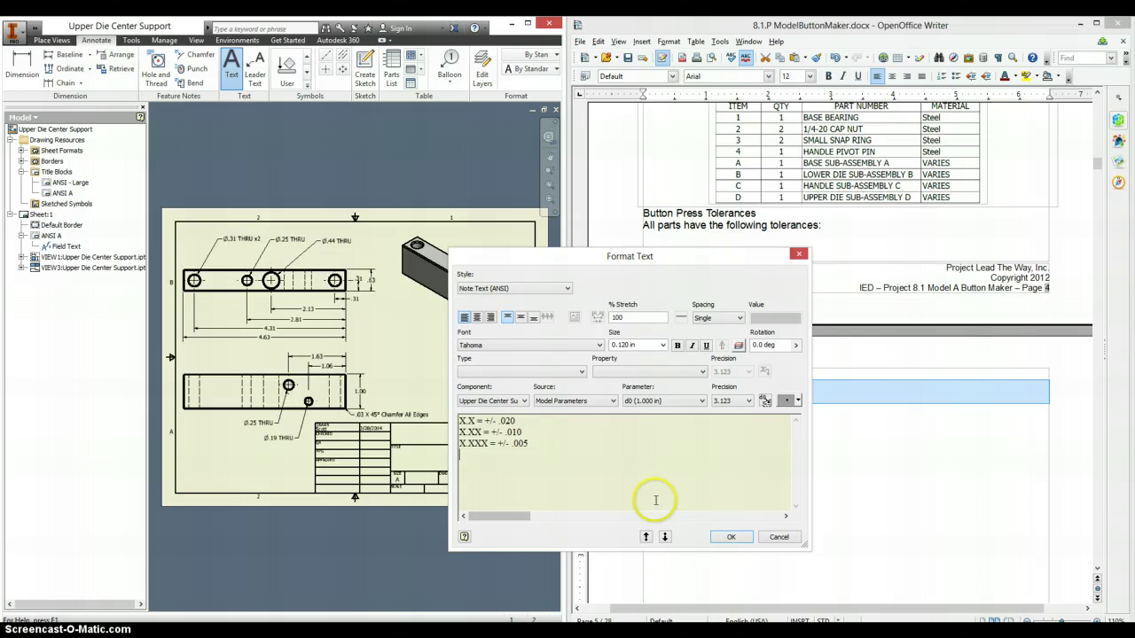
- Replace +/- with ± so the note reads X.X = ±.020, X.XX = ±.010, X.XXX = ±.005
left_click(509, 444)
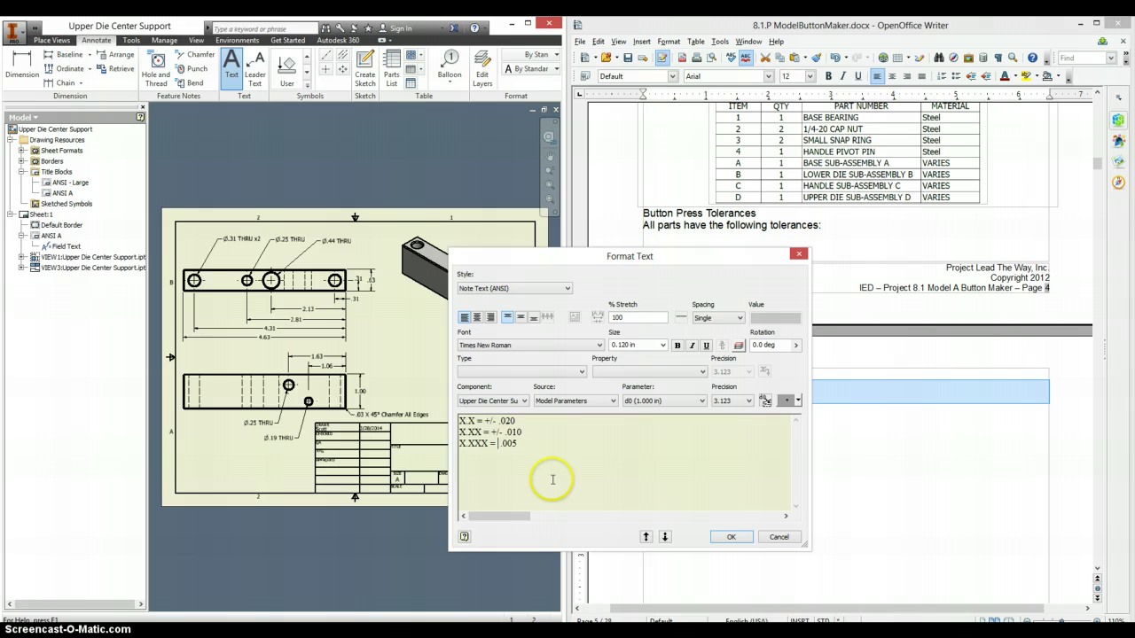
left_click(798, 401)
left_click(849, 414)
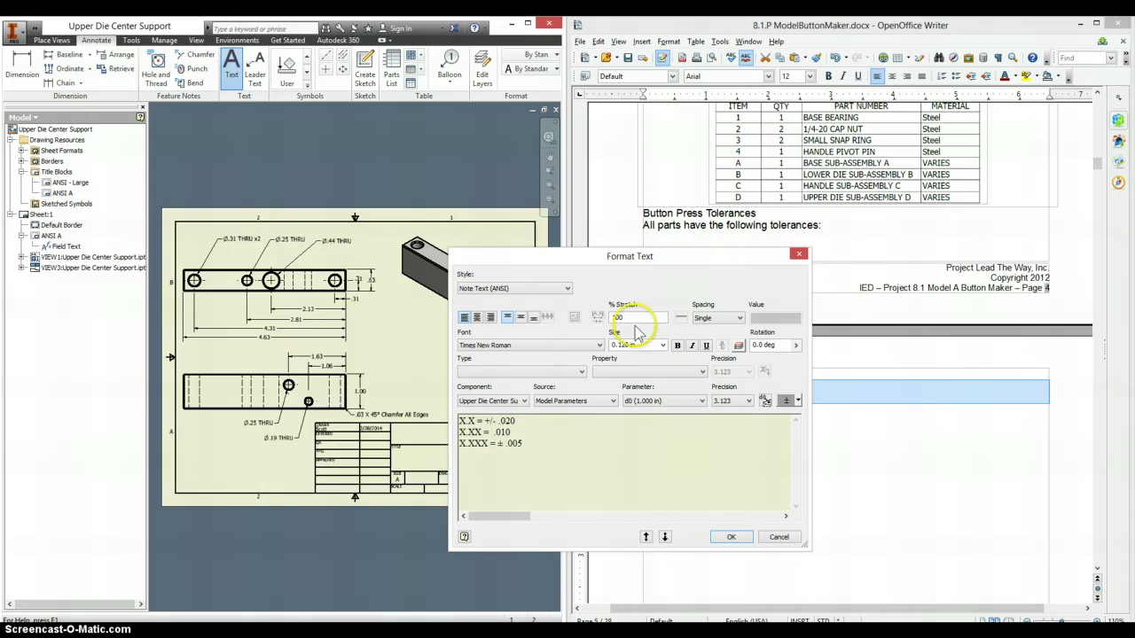
type("±")
left_click(492, 421)
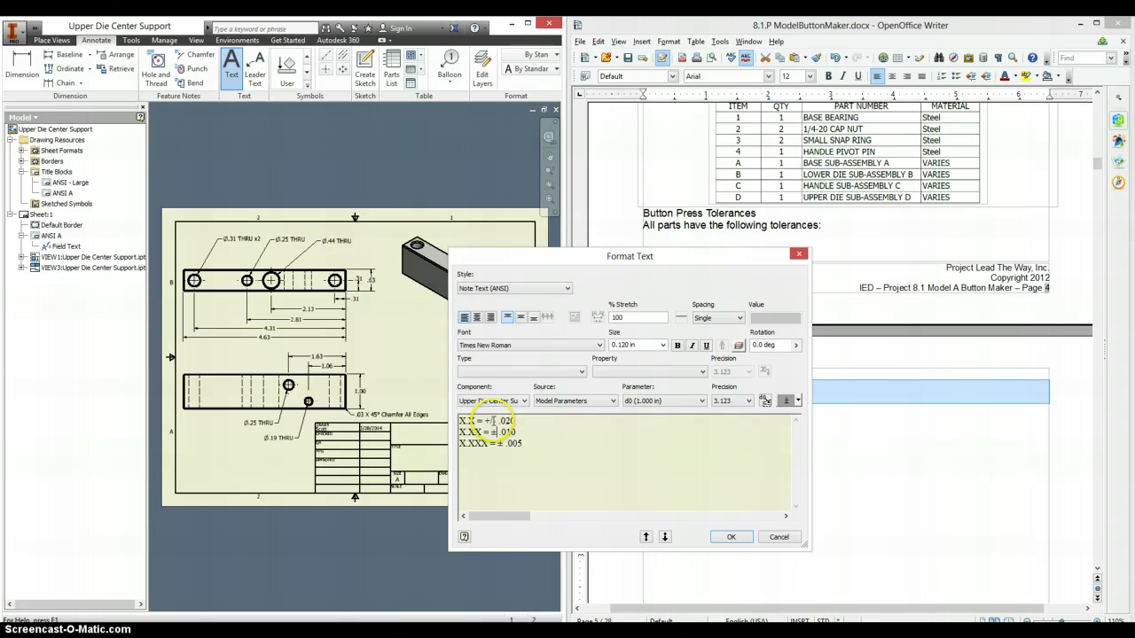
left_click_drag(493, 422, 513, 424)
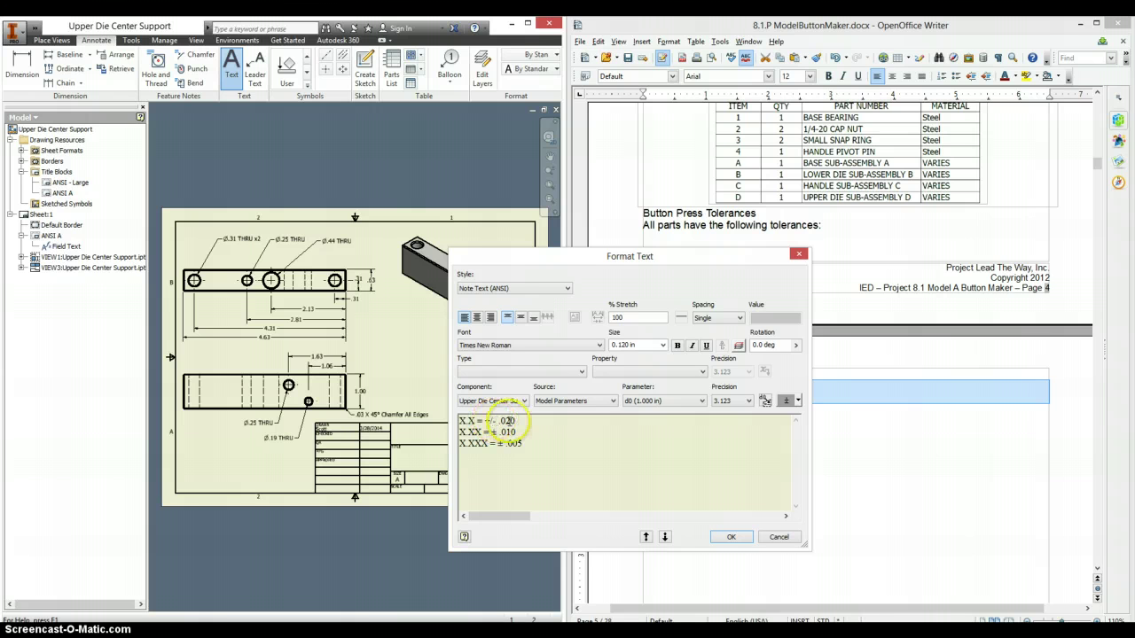
left_click(785, 401)
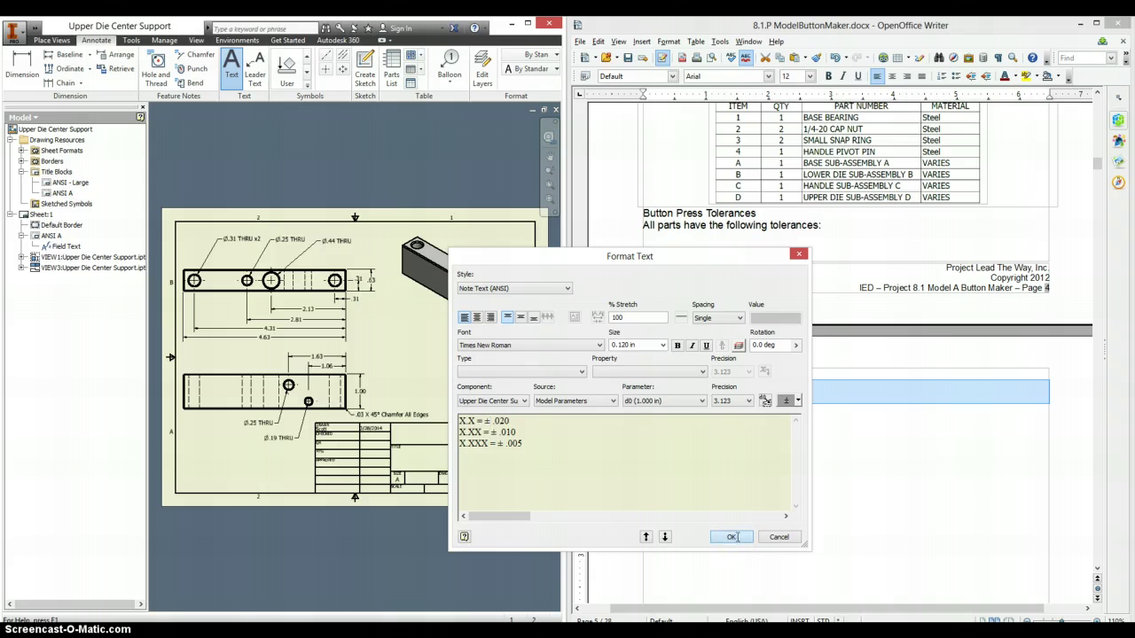
left_click(733, 537)
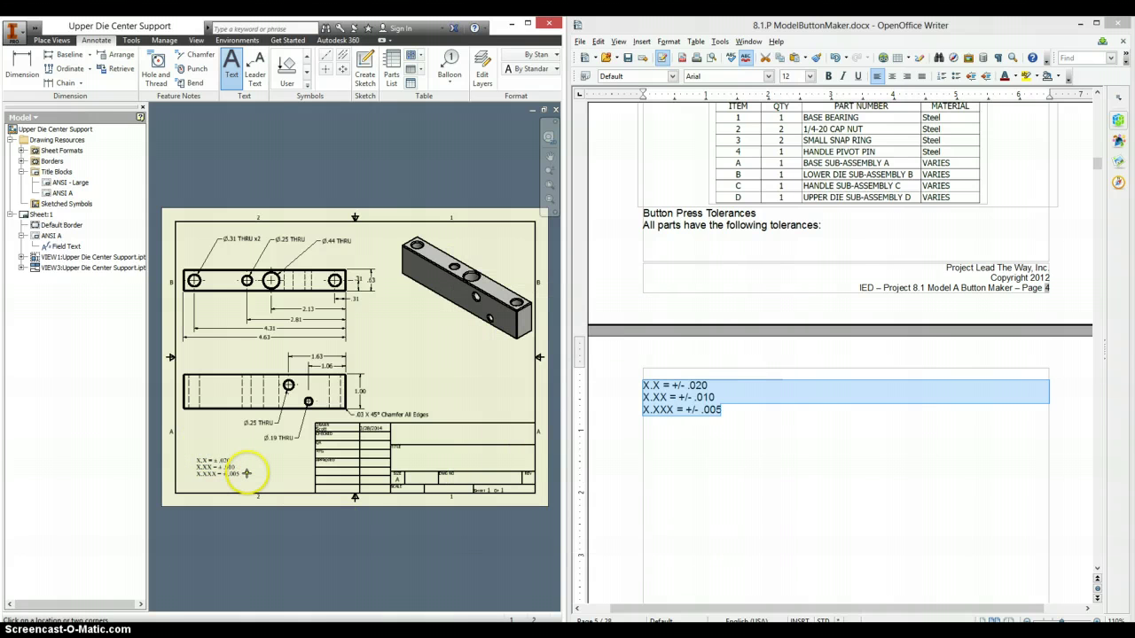
- Check the tolerance note, then scroll Writer back to page 7's Upper Die Center Support drawing
key("Escape")
left_click(217, 468)
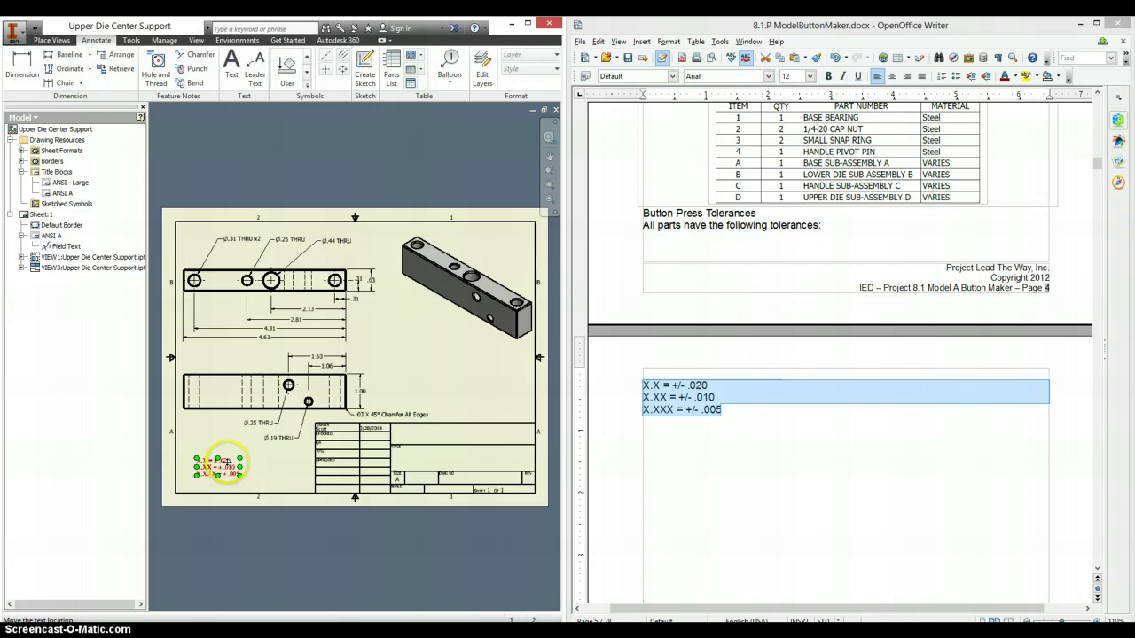
scroll(215, 468, "up", 3)
key("Escape")
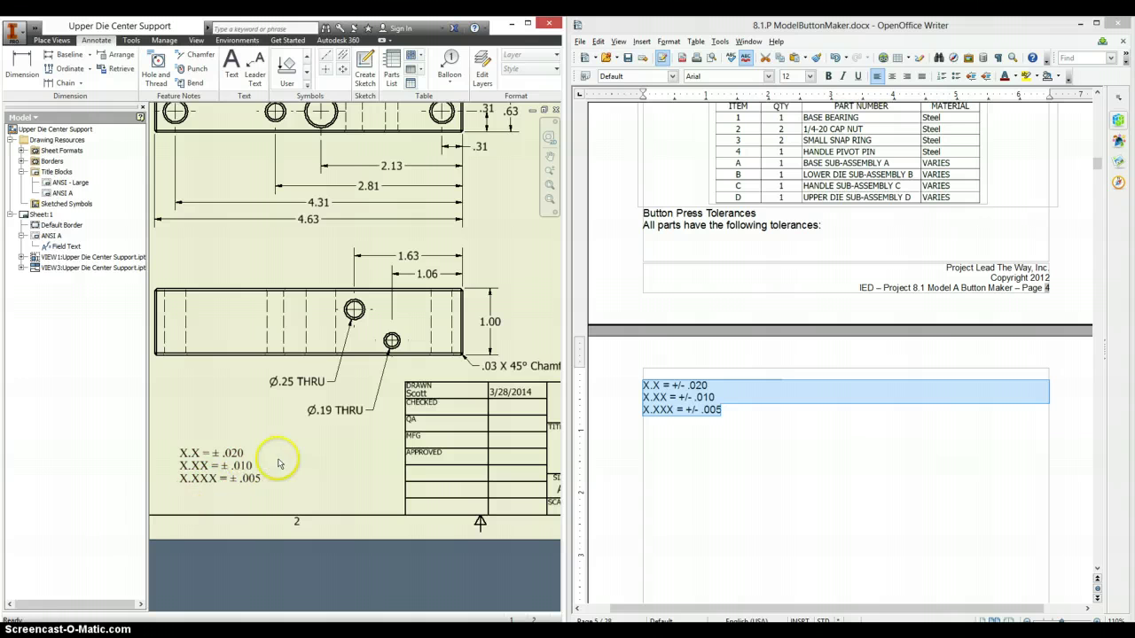
scroll(314, 449, "down", 3)
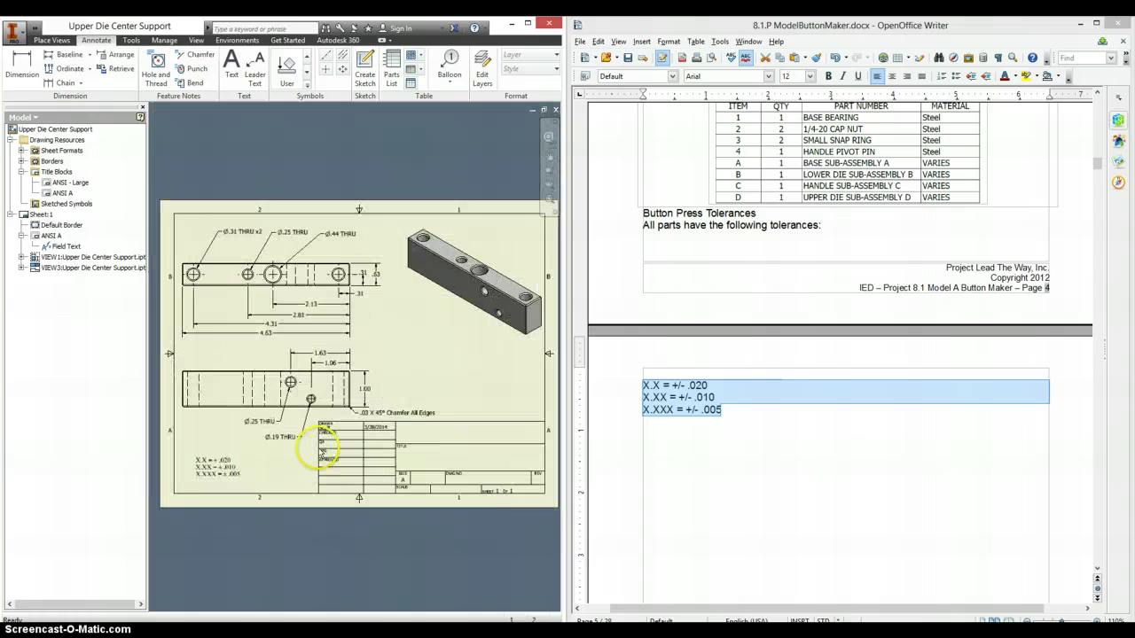
left_click(788, 474)
scroll(788, 476, "down", 15)
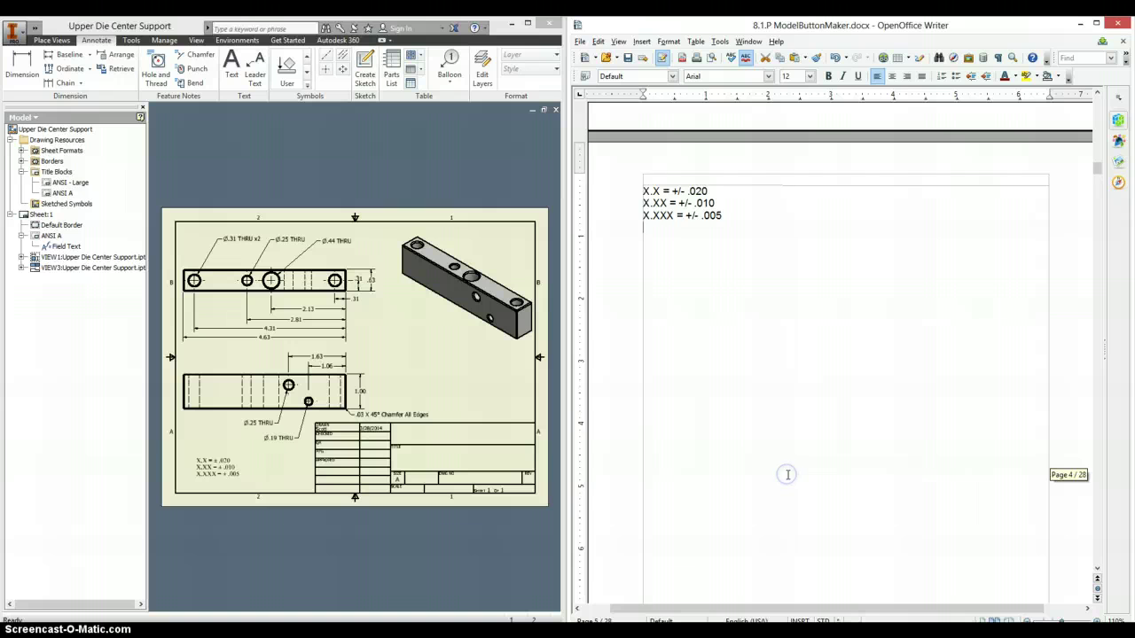
scroll(788, 476, "down", 10)
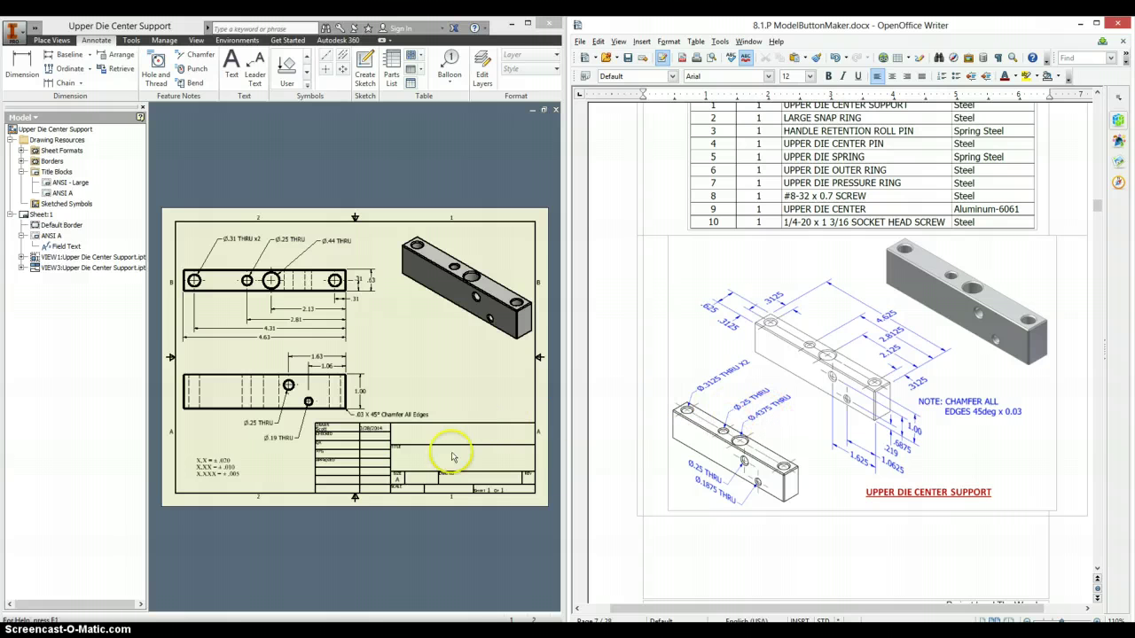
- Set the dimension style's linear precision to four decimals (4.1234) and save the style
right_click(360, 396)
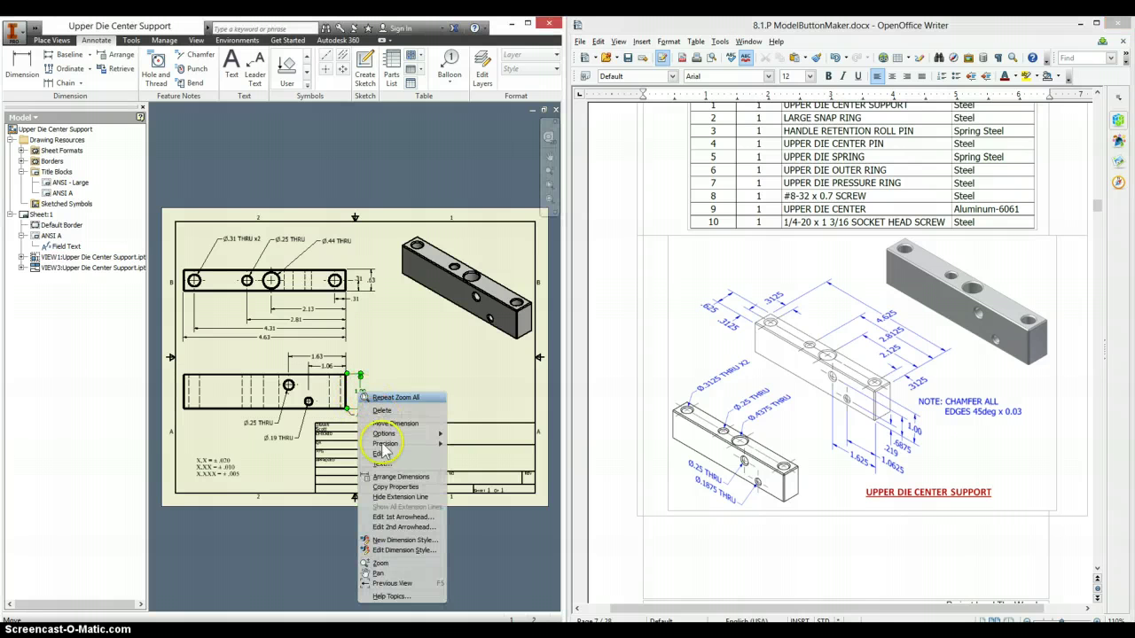
left_click(399, 559)
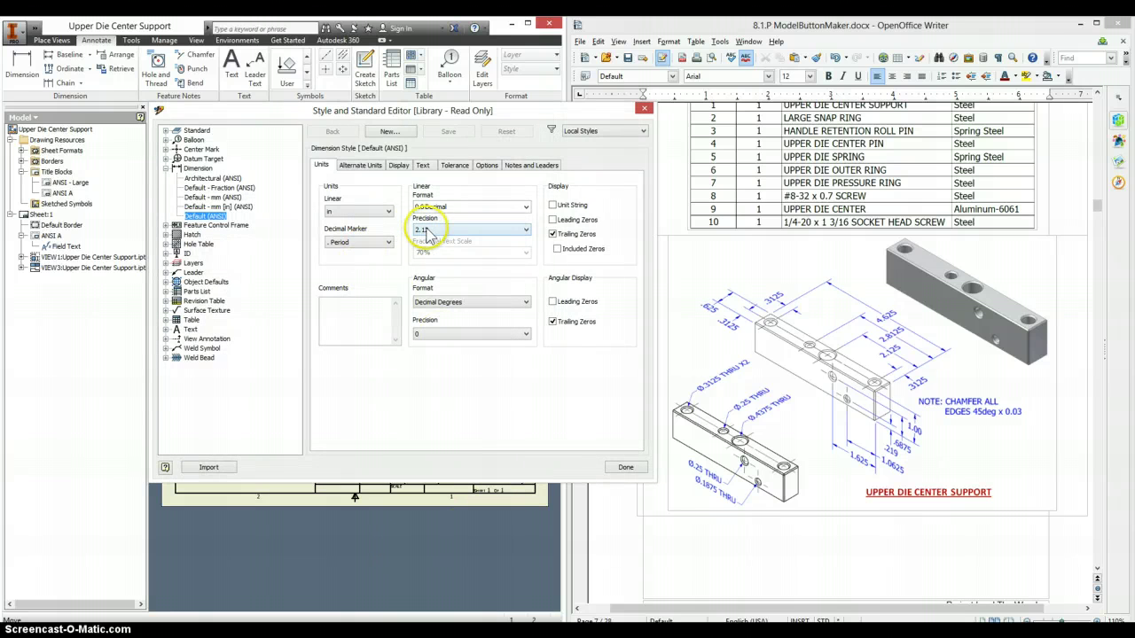
left_click(430, 232)
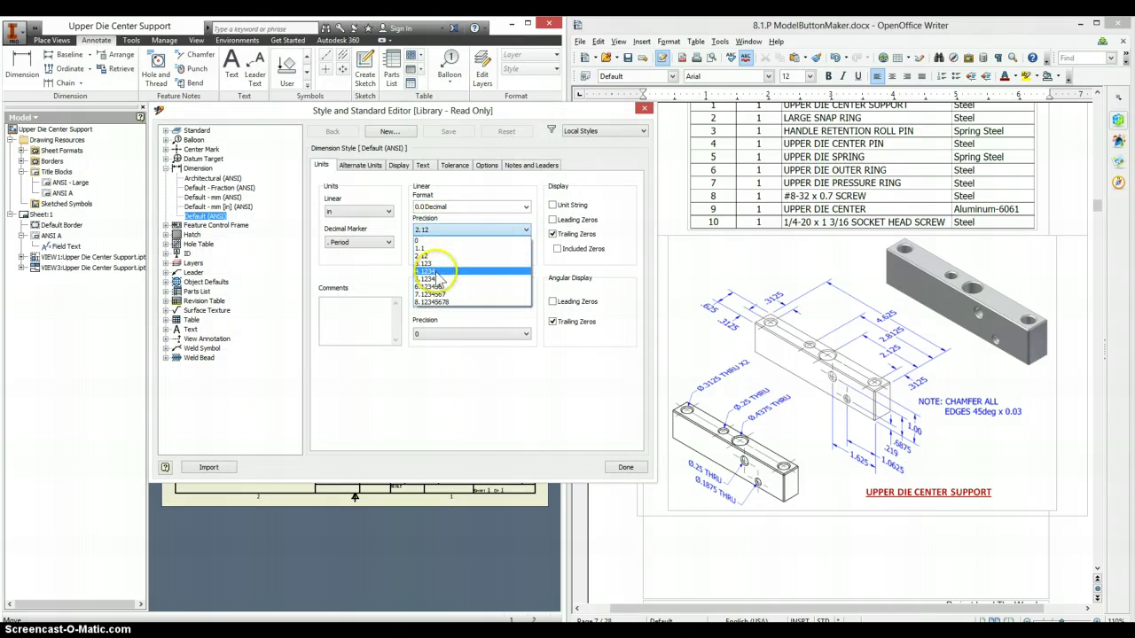
left_click(436, 278)
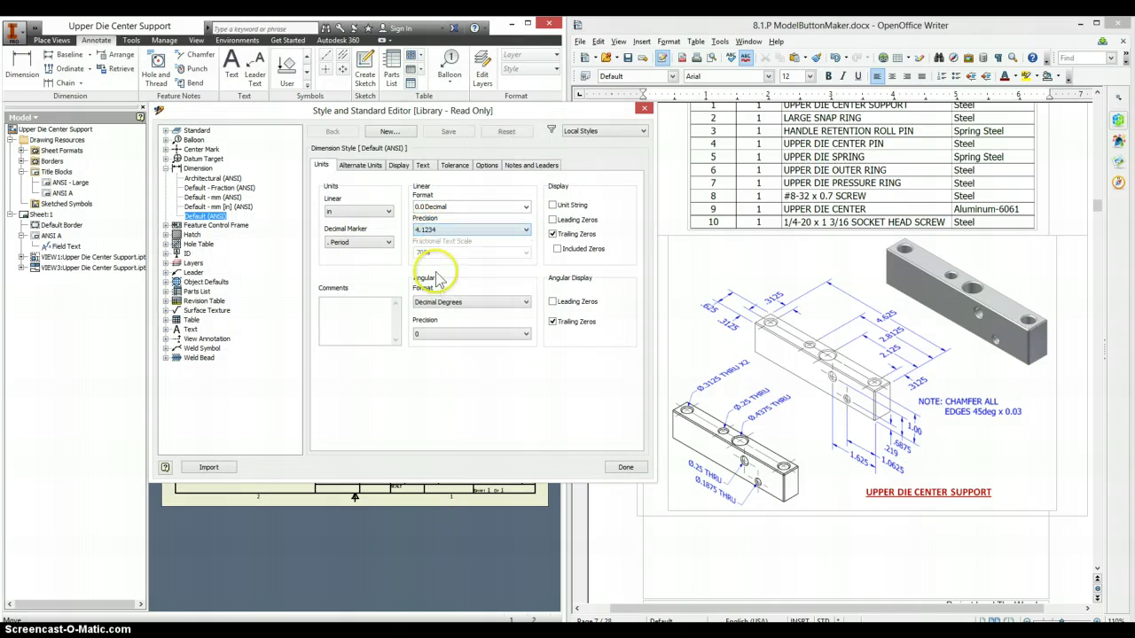
left_click(615, 467)
left_click(403, 326)
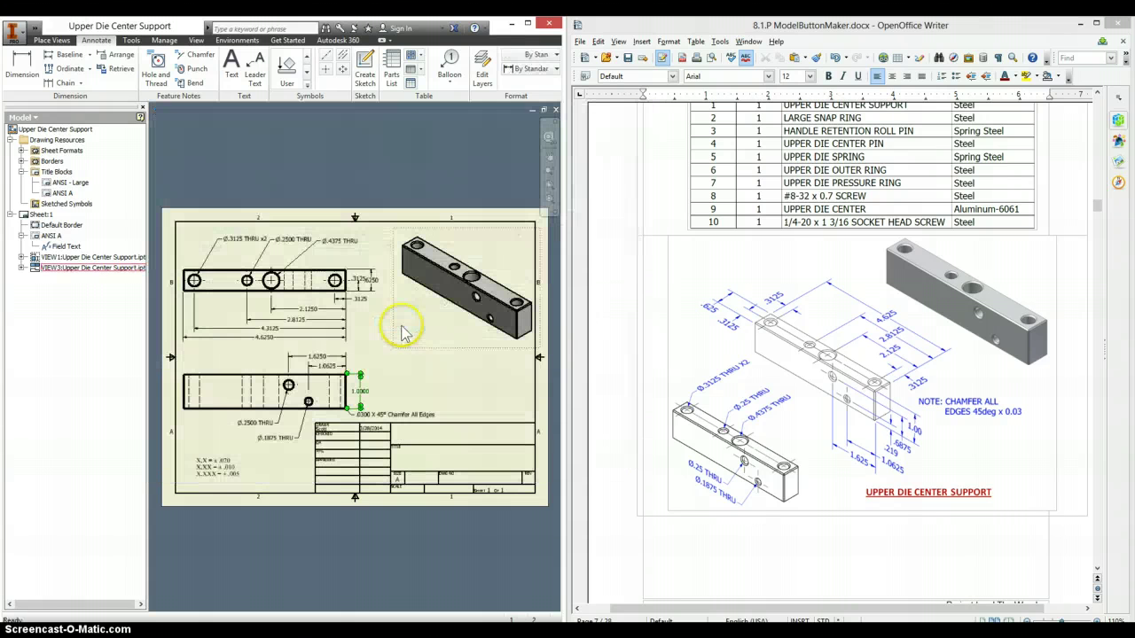
- Check the .3125 dimension at the right end of the top view
left_click(441, 393)
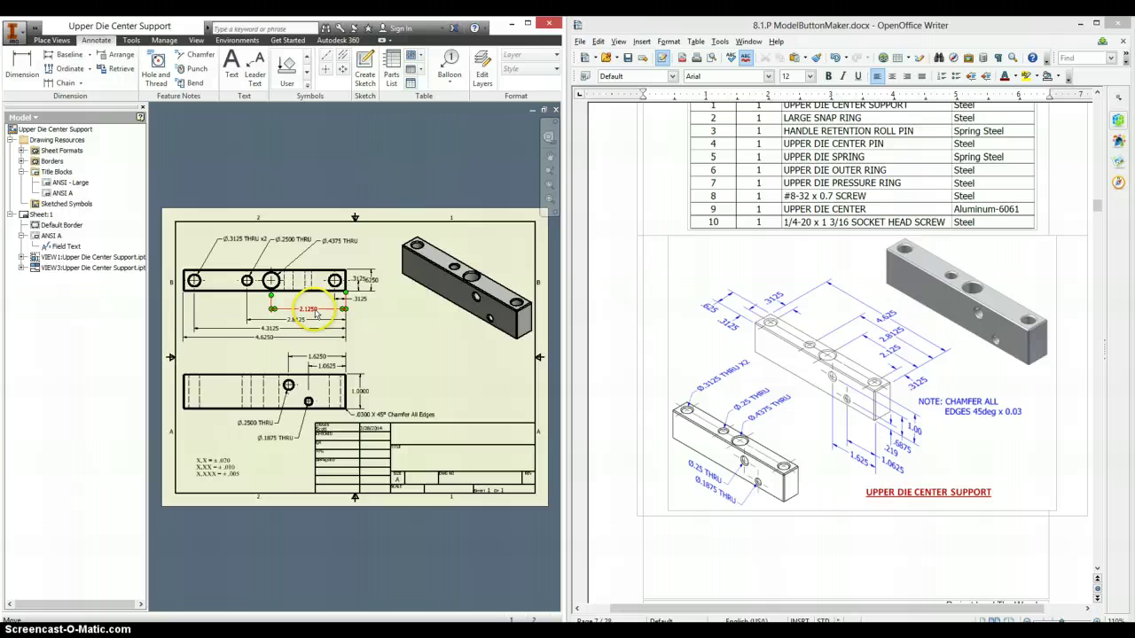
scroll(316, 314, "up", 4)
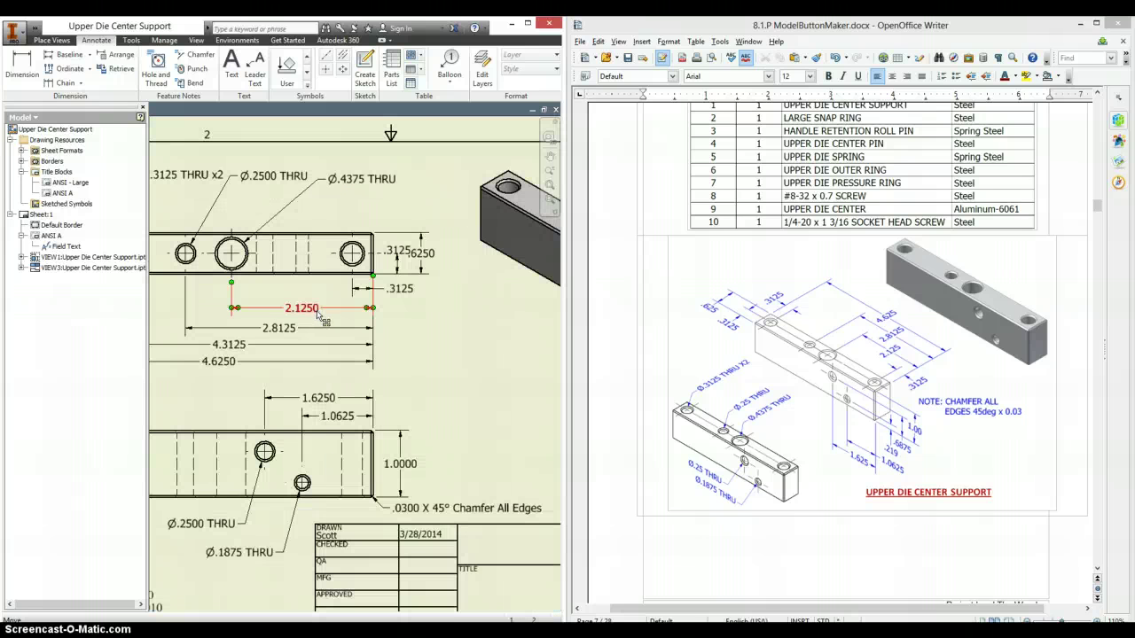
left_click(399, 255)
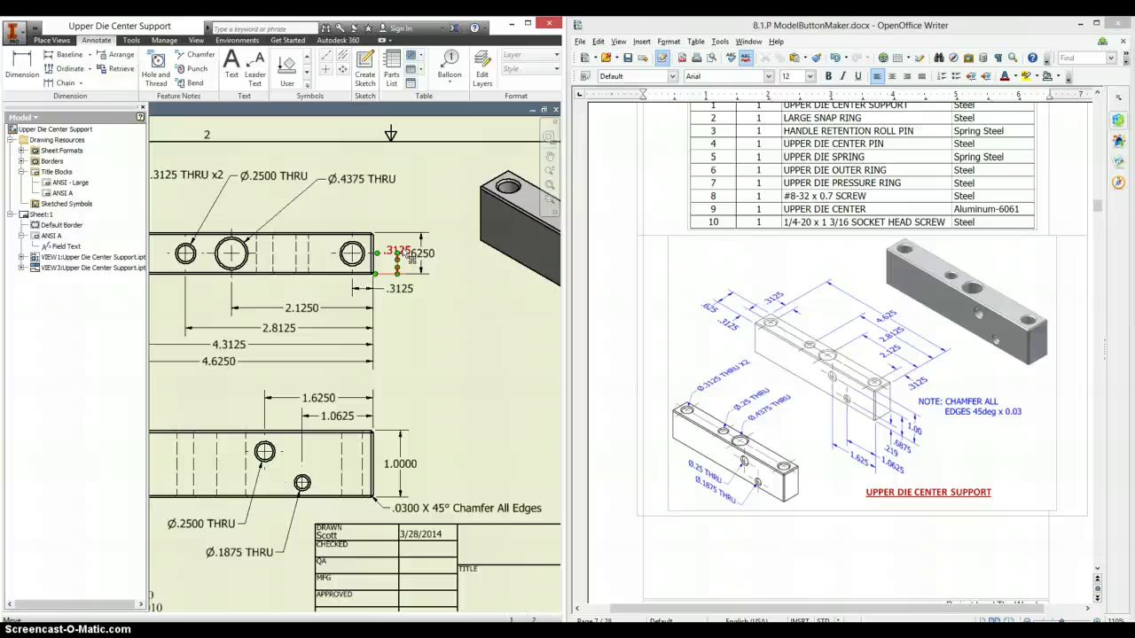
left_click(430, 255)
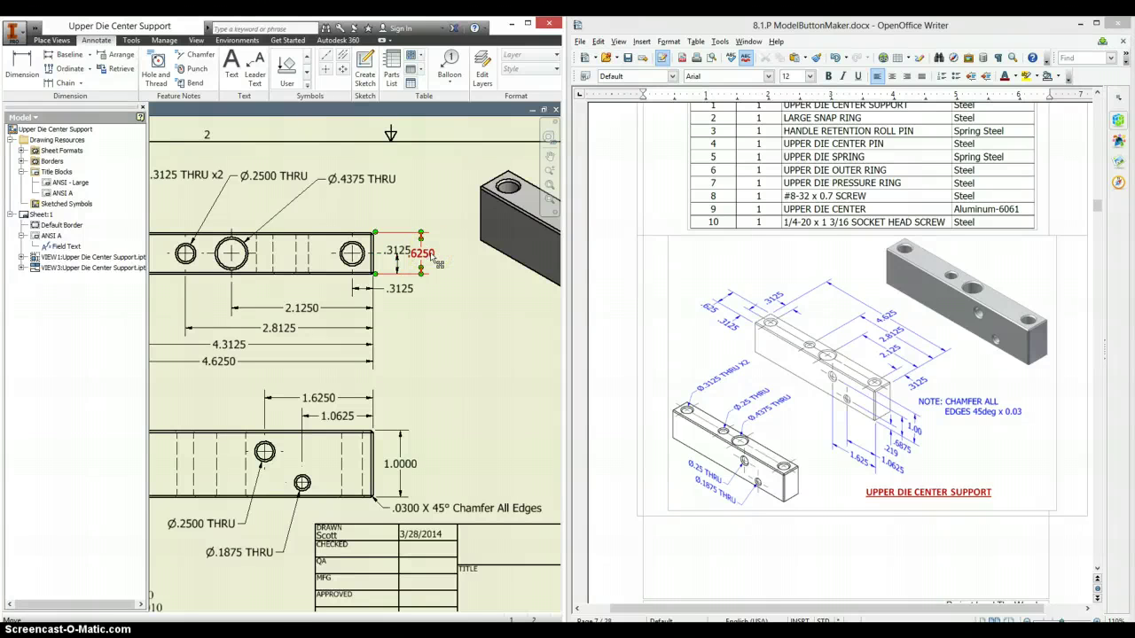
- Round the .6250 height dimension to three decimals so it reads .625
double_click(433, 257)
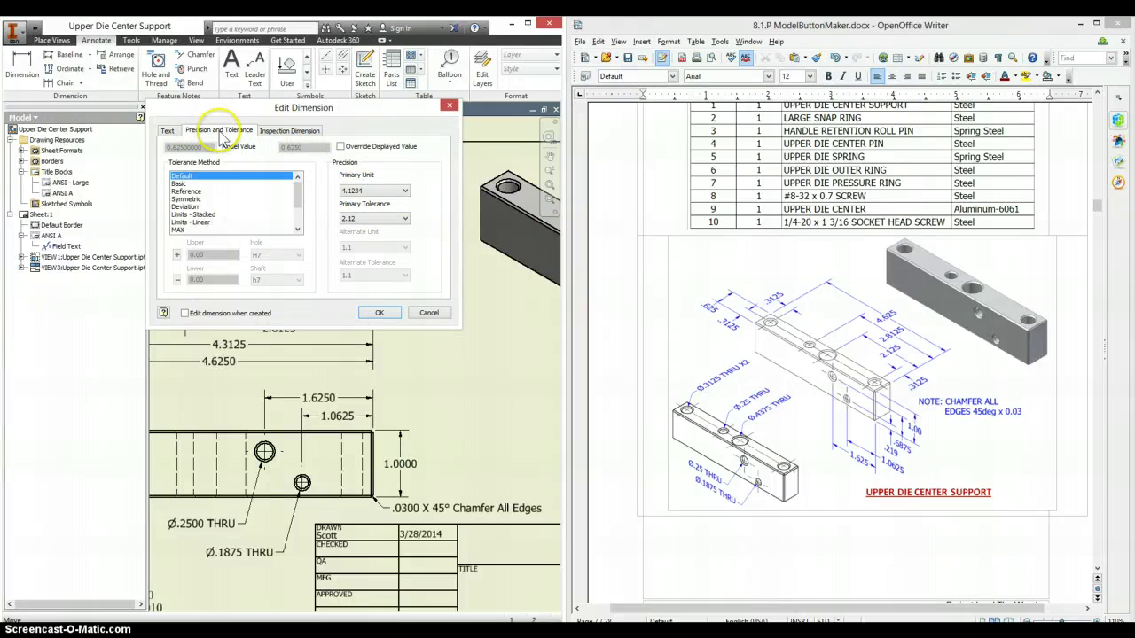
left_click(170, 132)
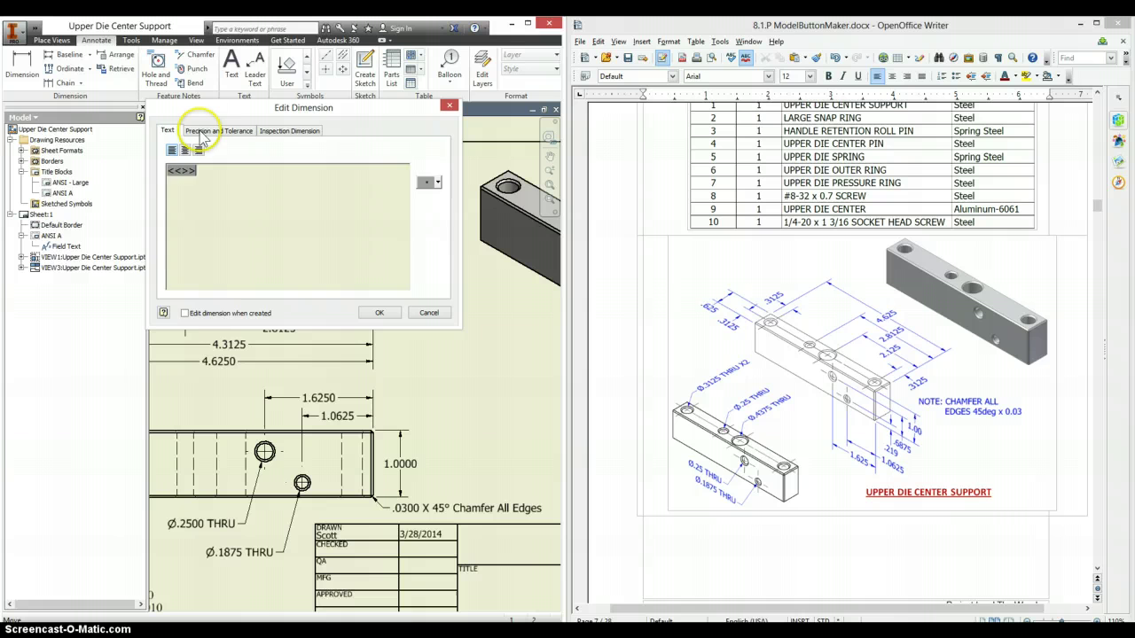
left_click(203, 132)
left_click(386, 192)
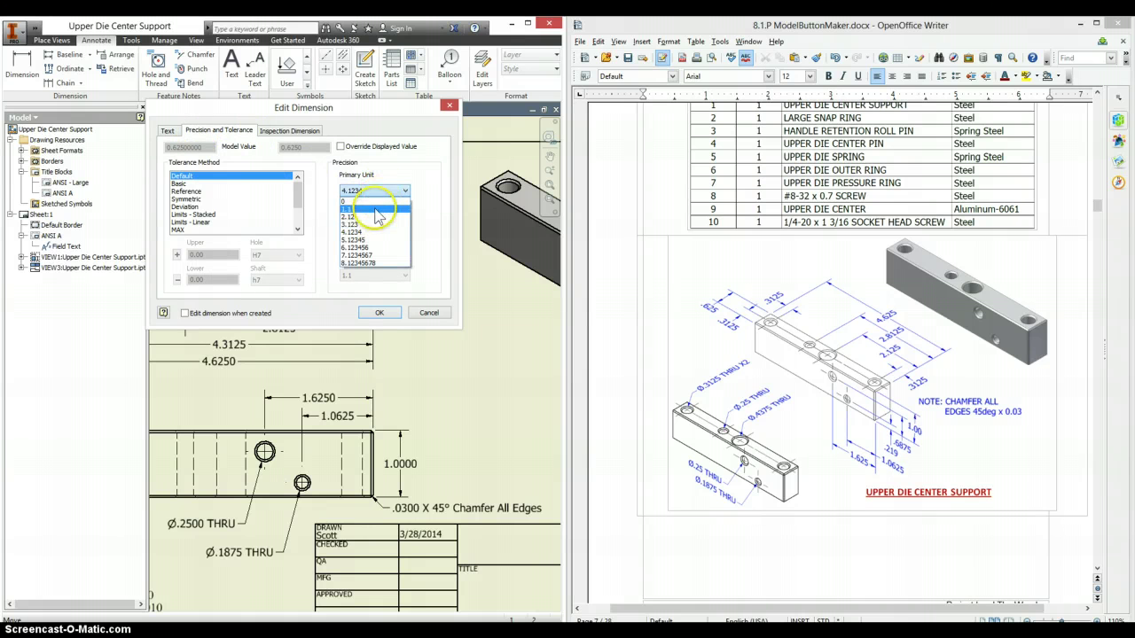
left_click(375, 221)
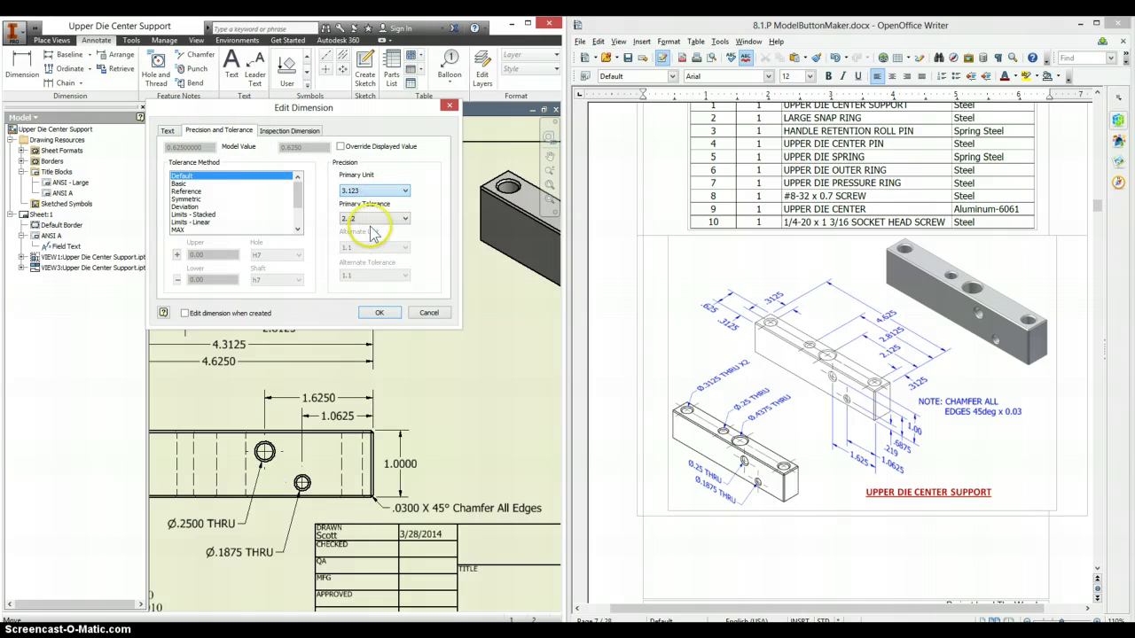
left_click(382, 313)
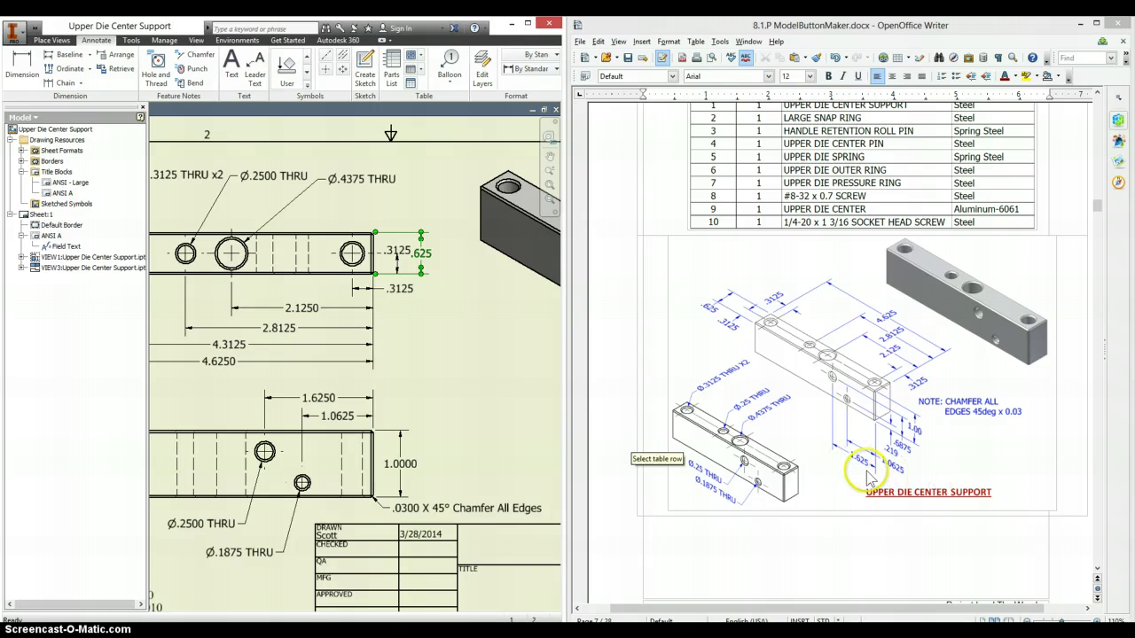
- Round the 1.6250 hole-location dimension to three decimals so it reads 1.625
middle_click_drag(482, 414, 506, 390)
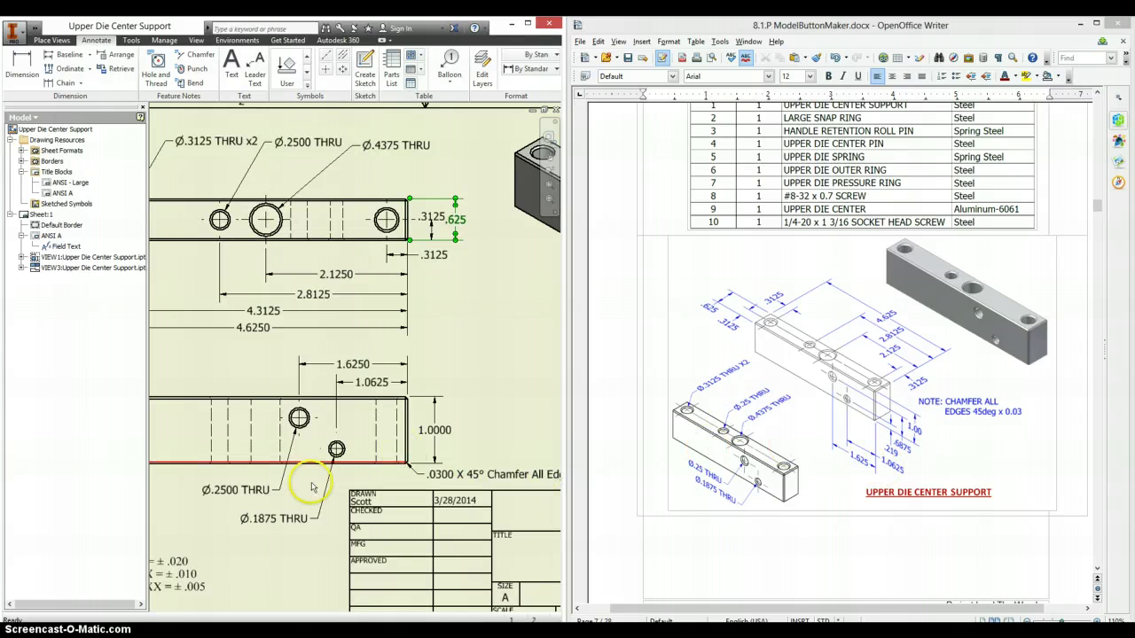
double_click(354, 366)
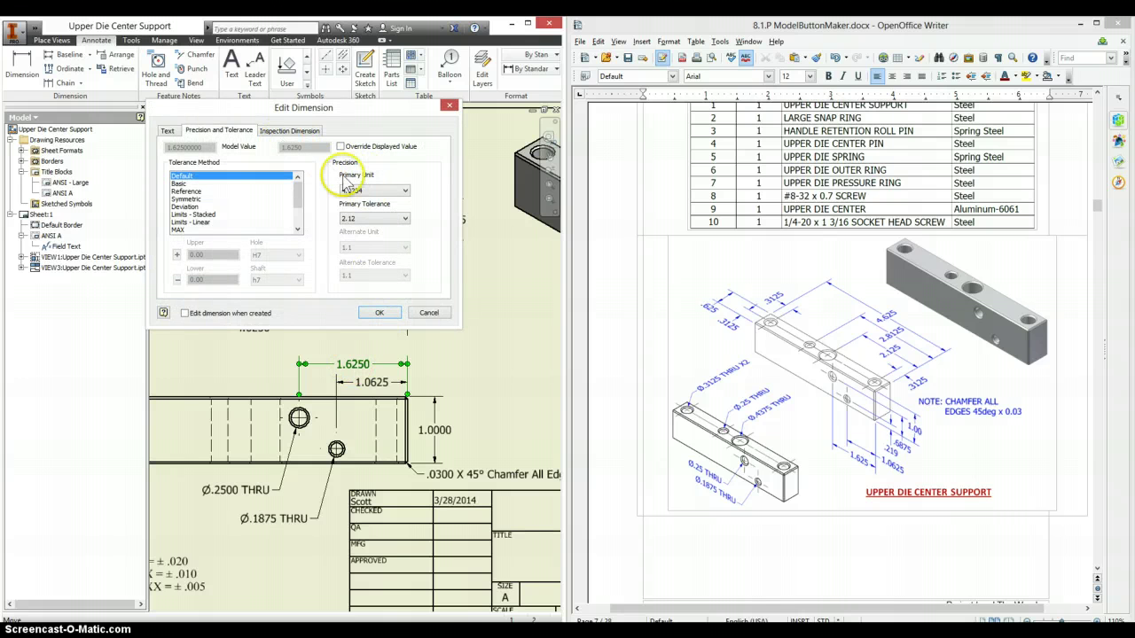
left_click(372, 189)
left_click(364, 218)
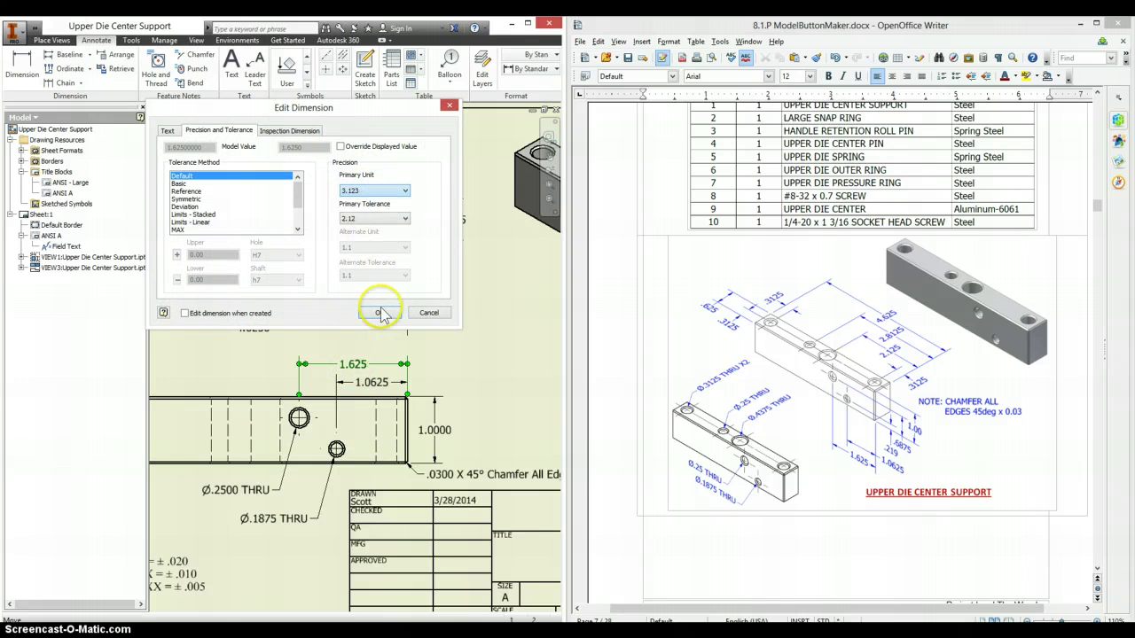
left_click(381, 313)
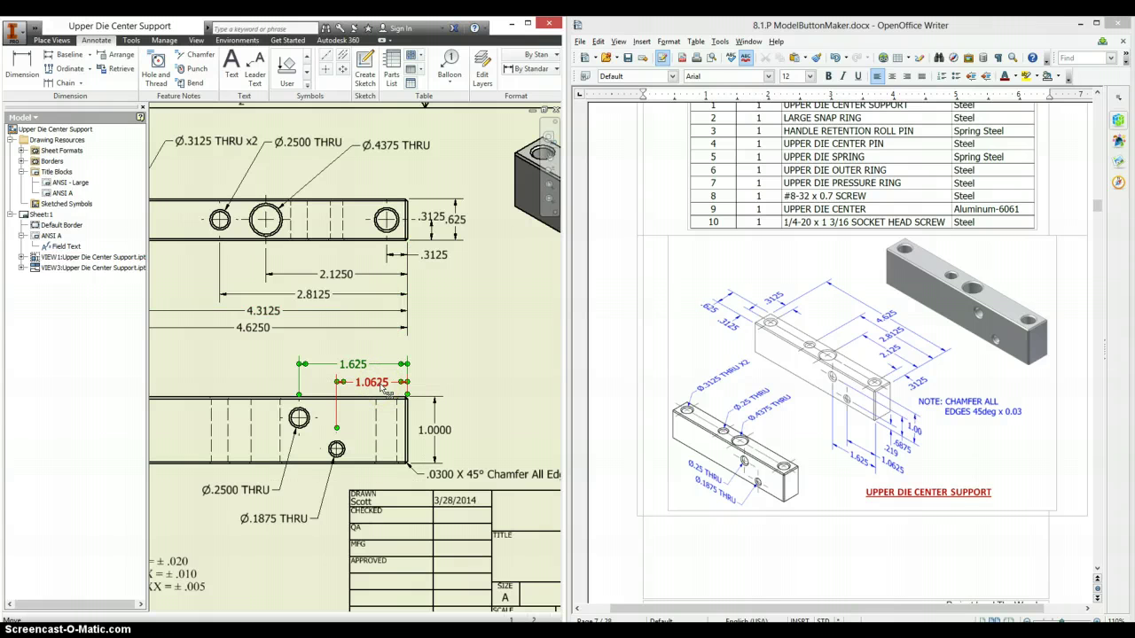
- Enter the instructor's name as a text note in the title block
key("Home")
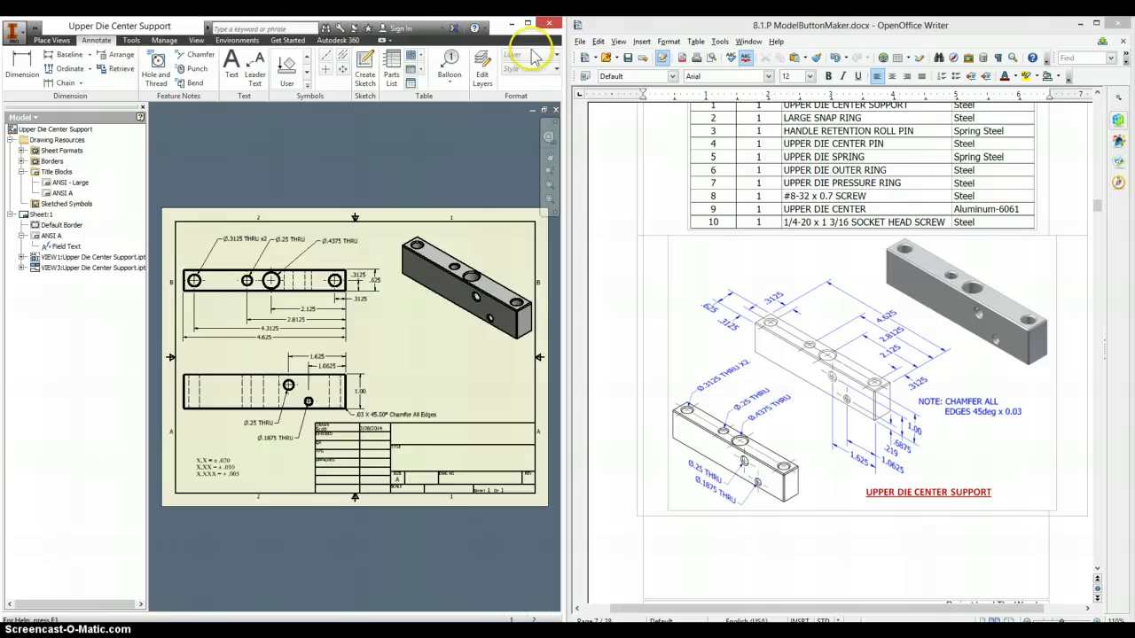
left_click(527, 25)
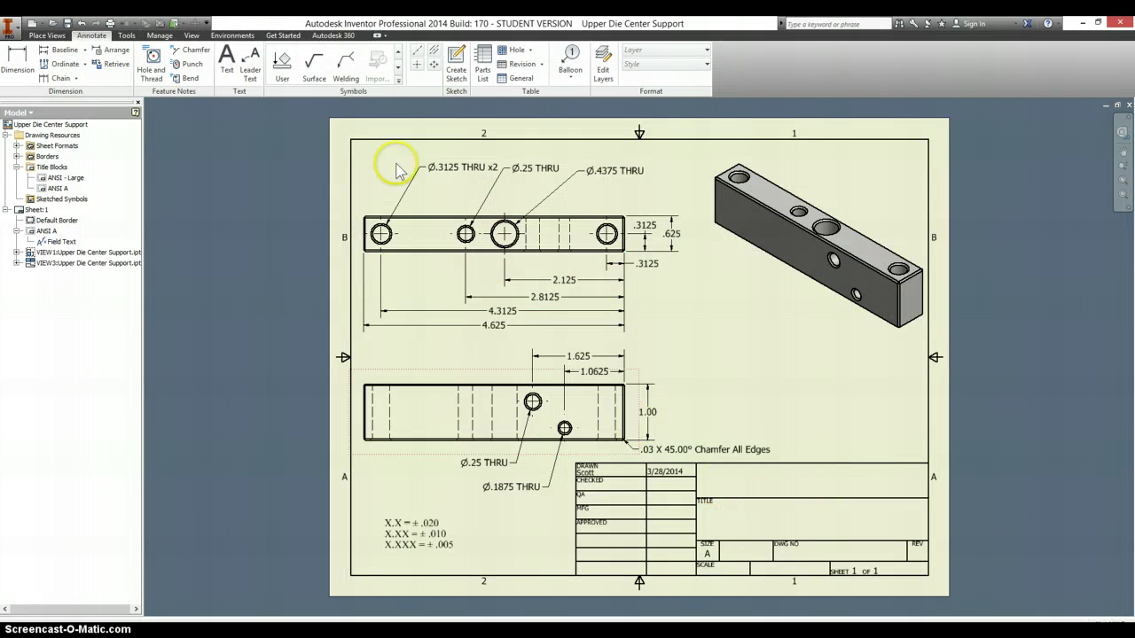
left_click(227, 62)
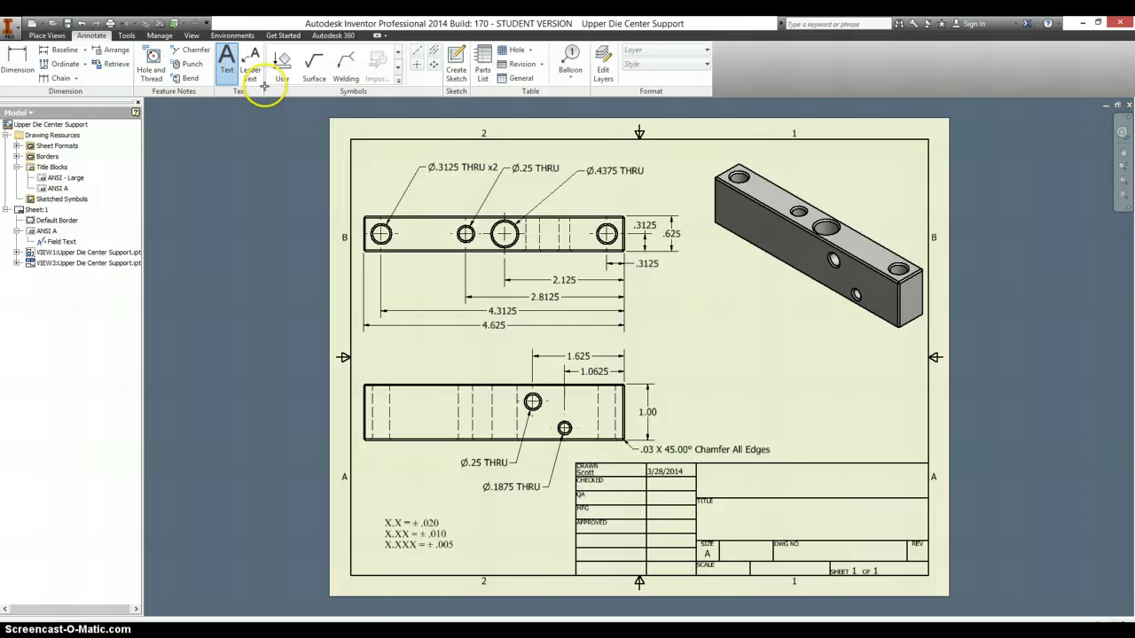
left_click(713, 479)
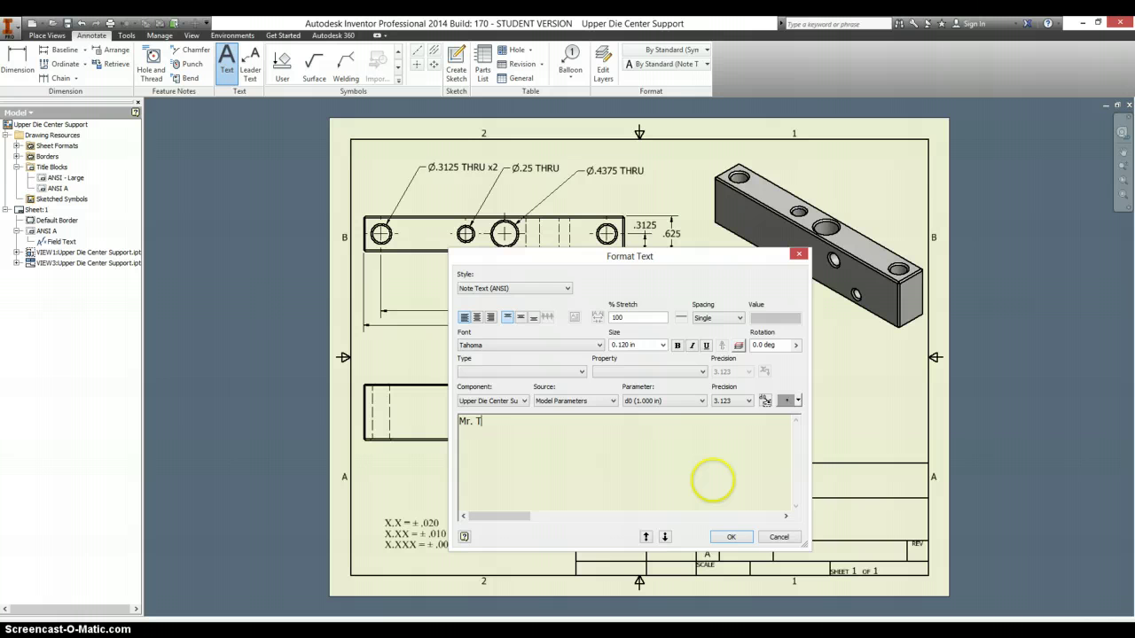
left_click(731, 537)
- Add the title 'Upper Die Center Support' in the title block's TITLE field
left_click(715, 519)
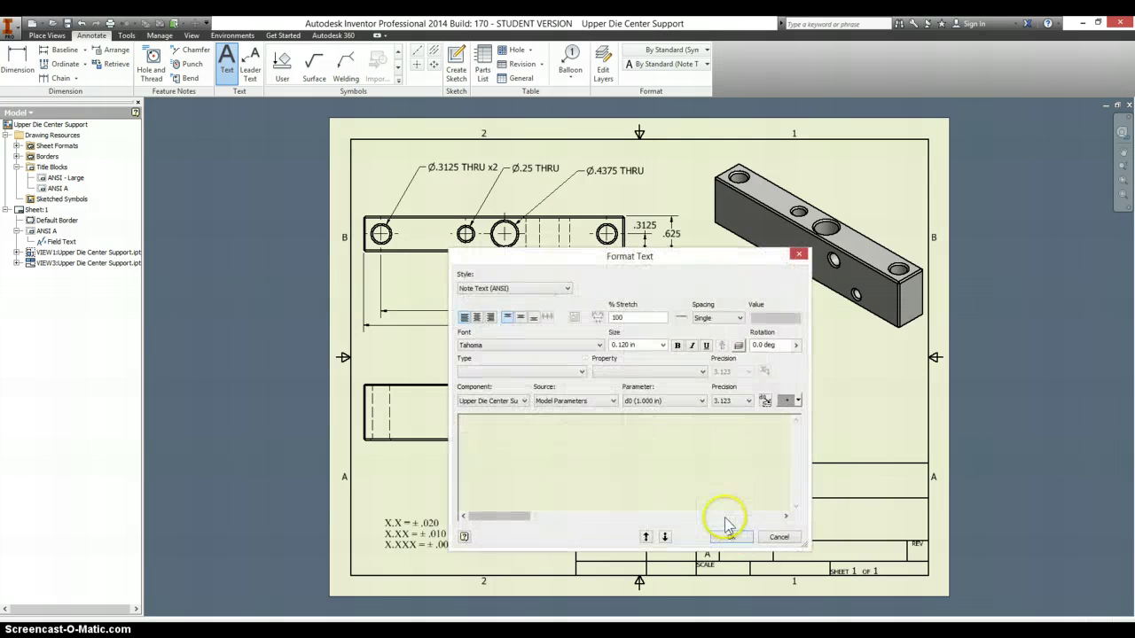
left_click(493, 438)
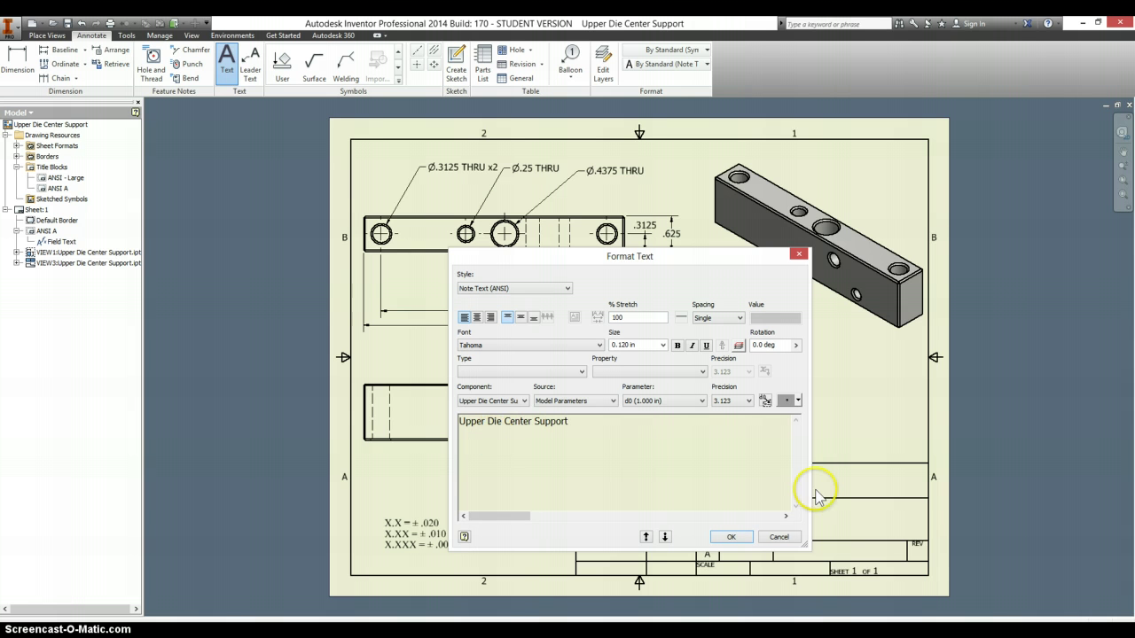
left_click(731, 537)
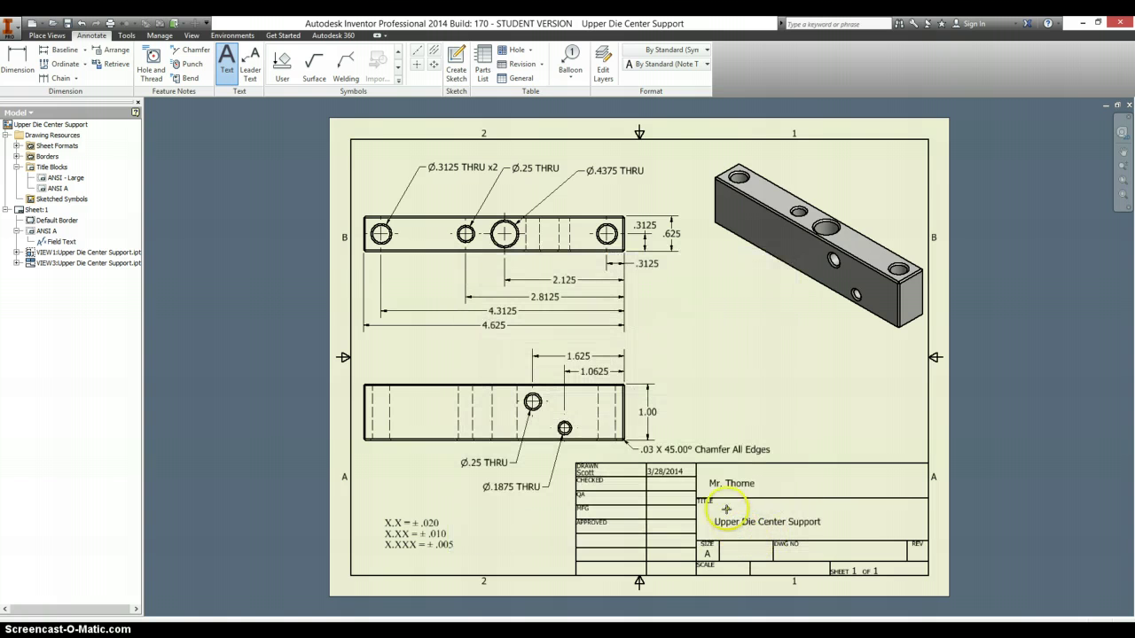
- Check the lower view's scale in the Drawing View dialog, closing it unchanged
key("Escape")
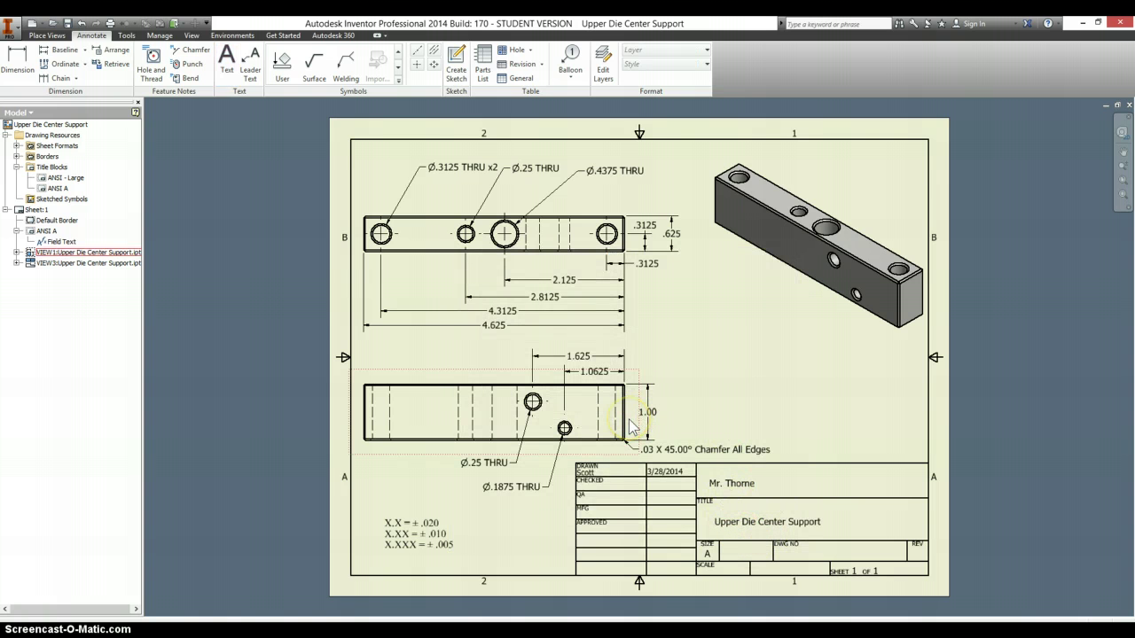
double_click(632, 426)
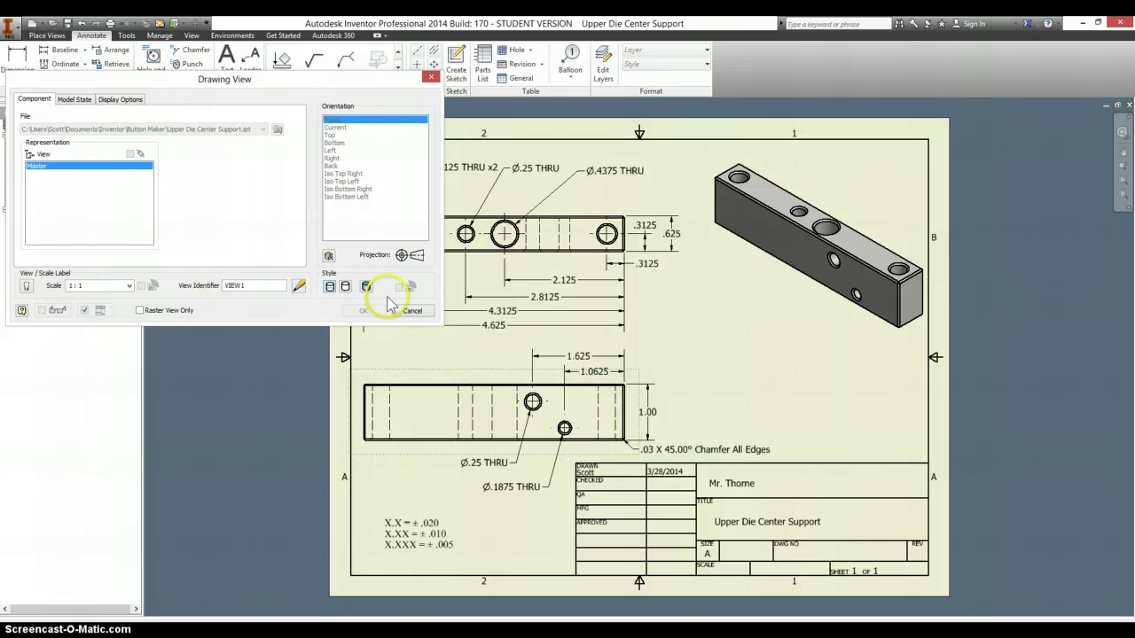
left_click(411, 310)
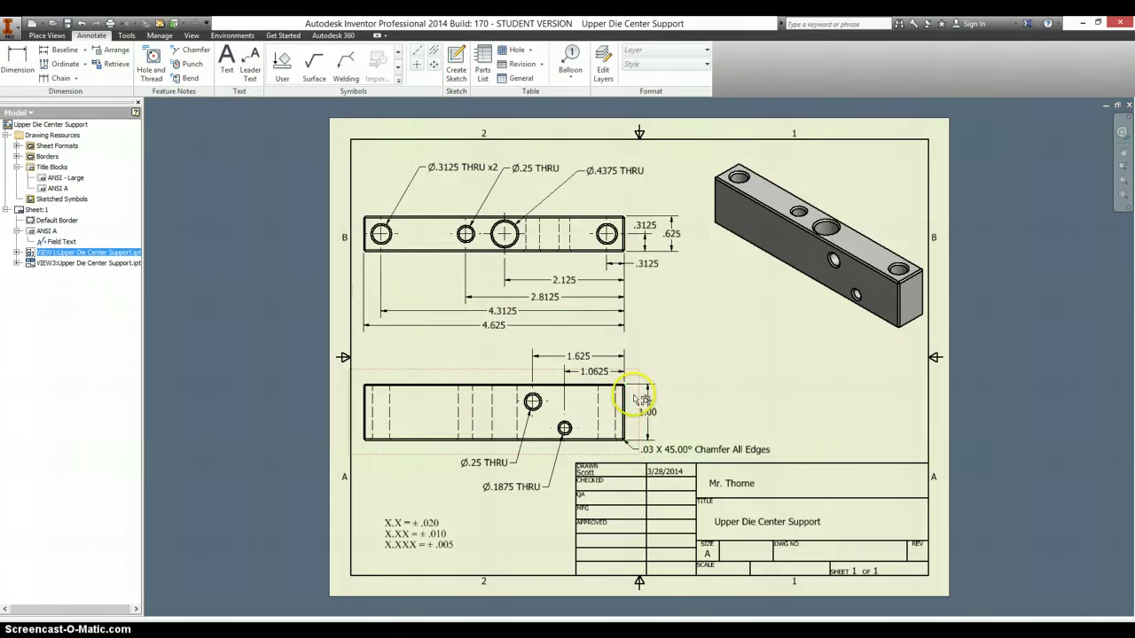
left_click(726, 381)
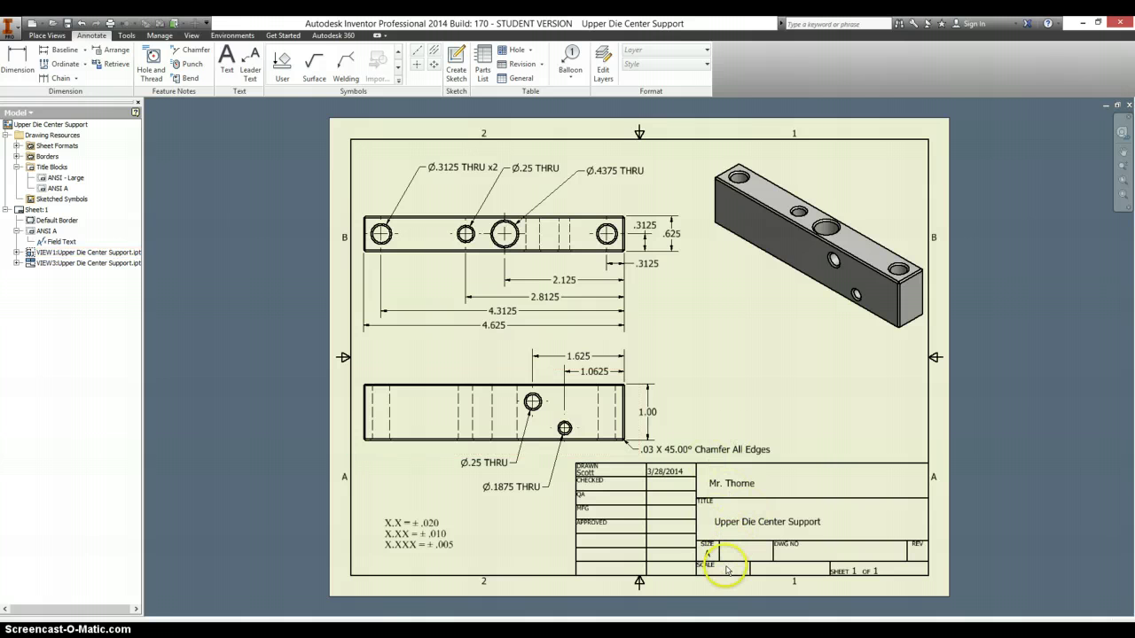
- Enter 1:1 as text in the title block's SCALE field
key("t")
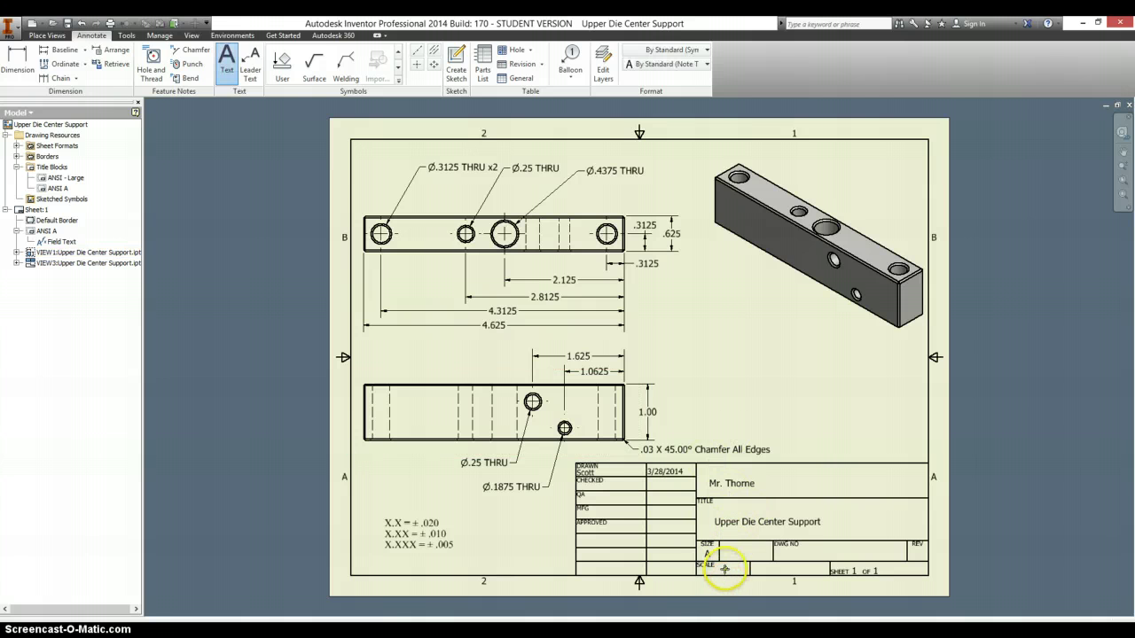
left_click(724, 569)
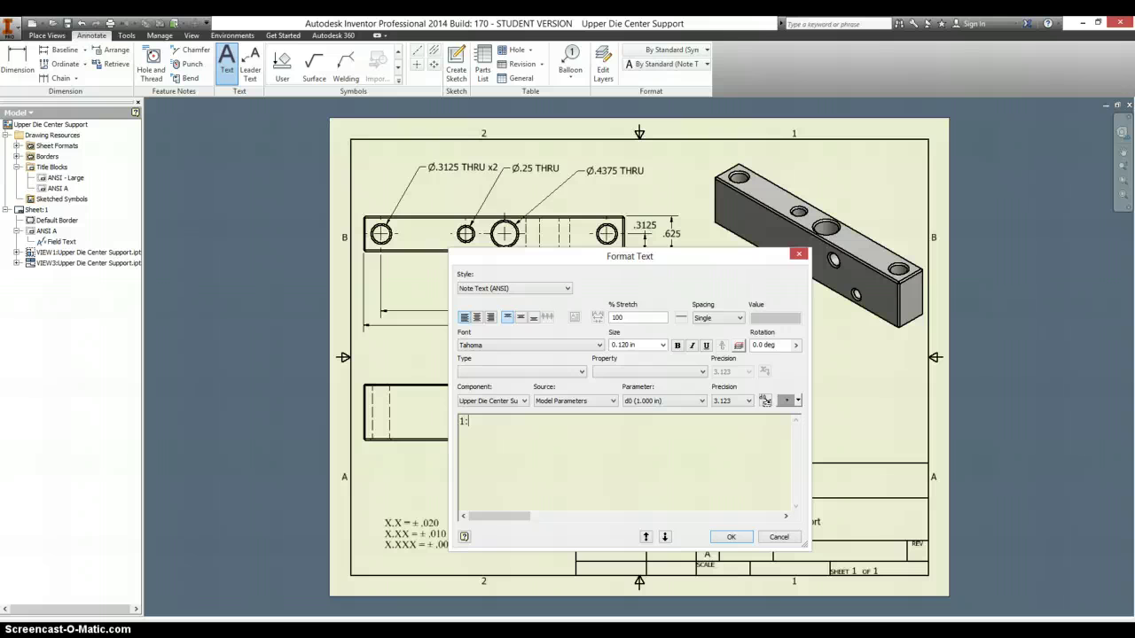
left_click(732, 535)
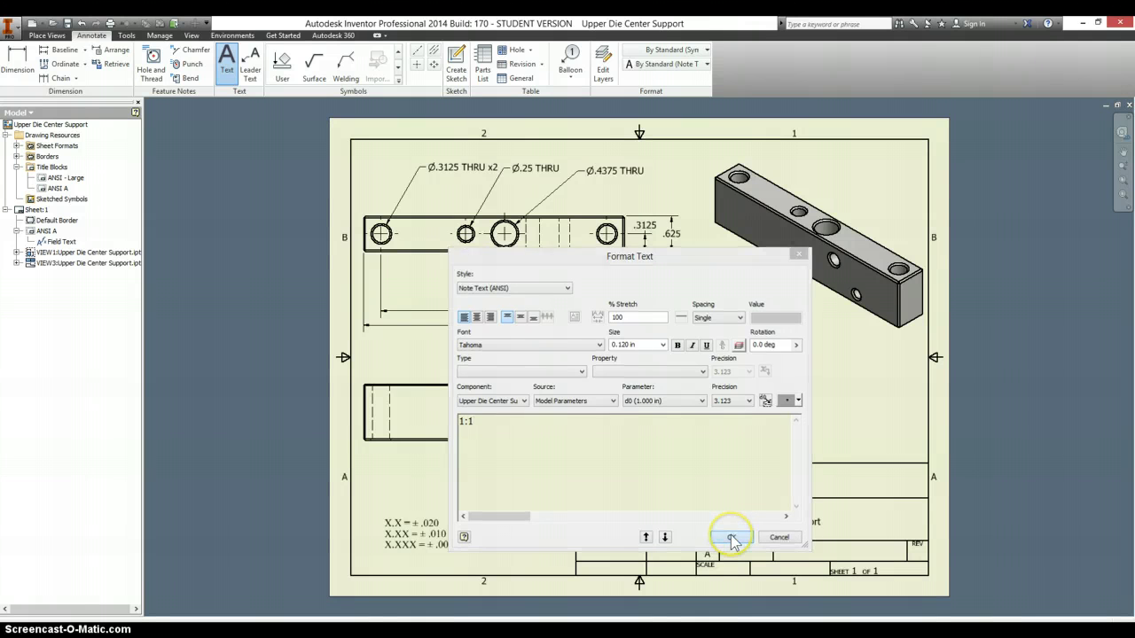
key("Escape")
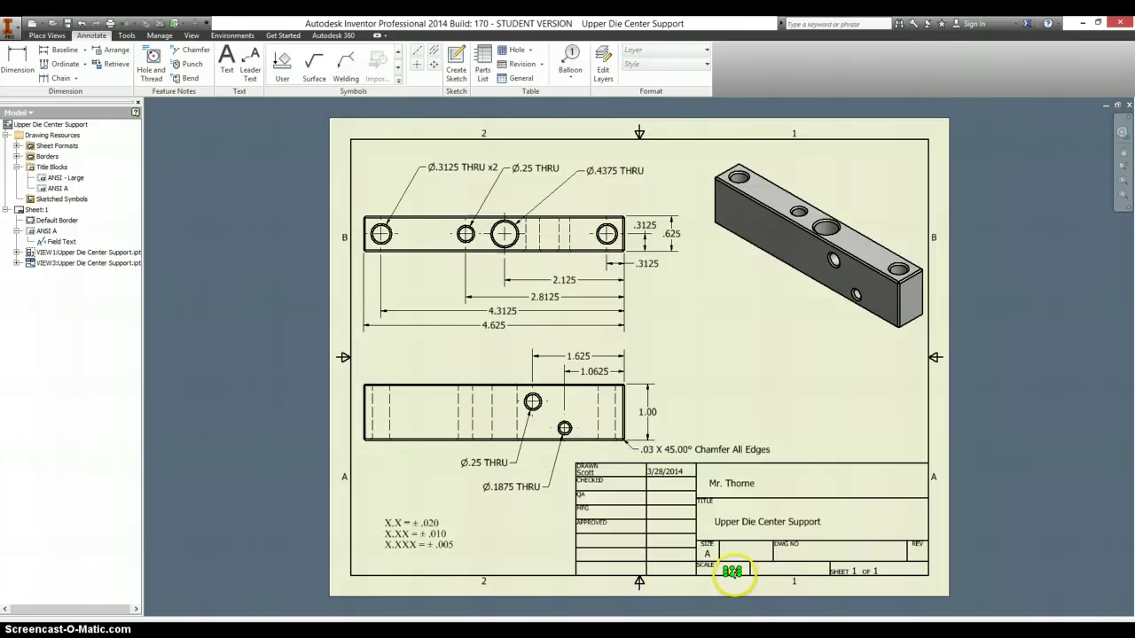
scroll(731, 569, "up", 5)
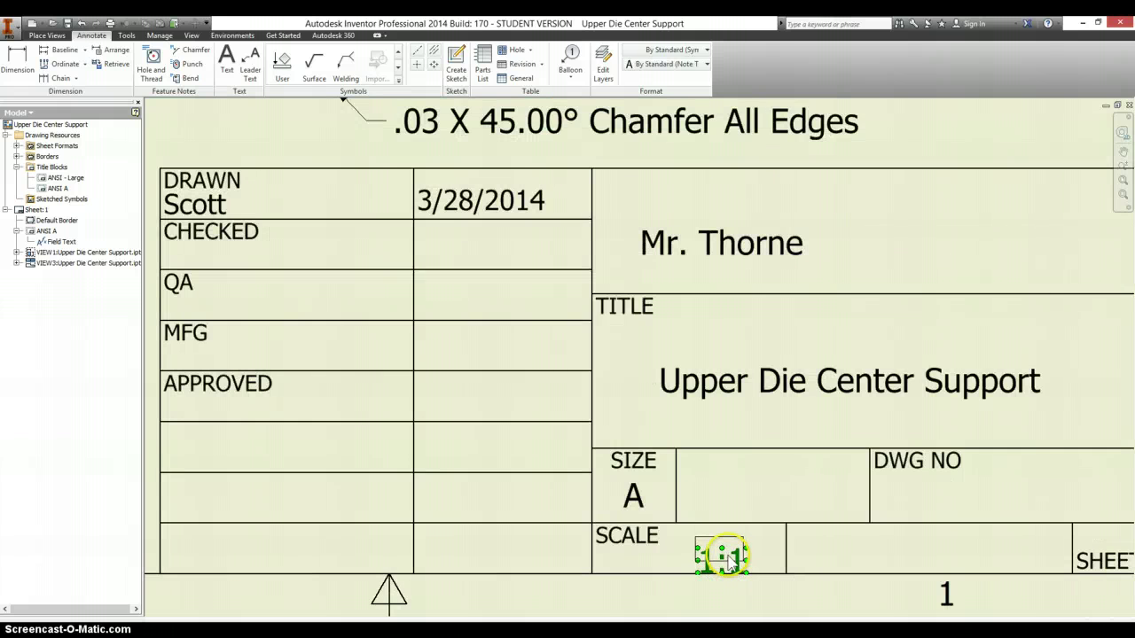
scroll(773, 529, "down", 5)
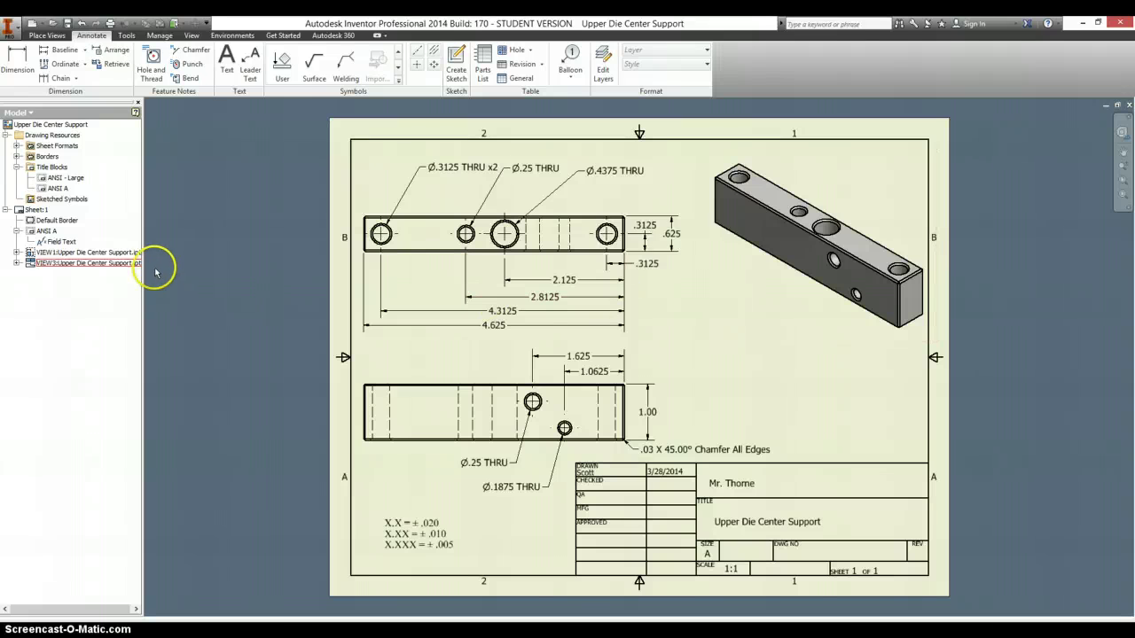
- Add a new Sheet:2 to the drawing for the Upper Die Center Pin
left_click(6, 210)
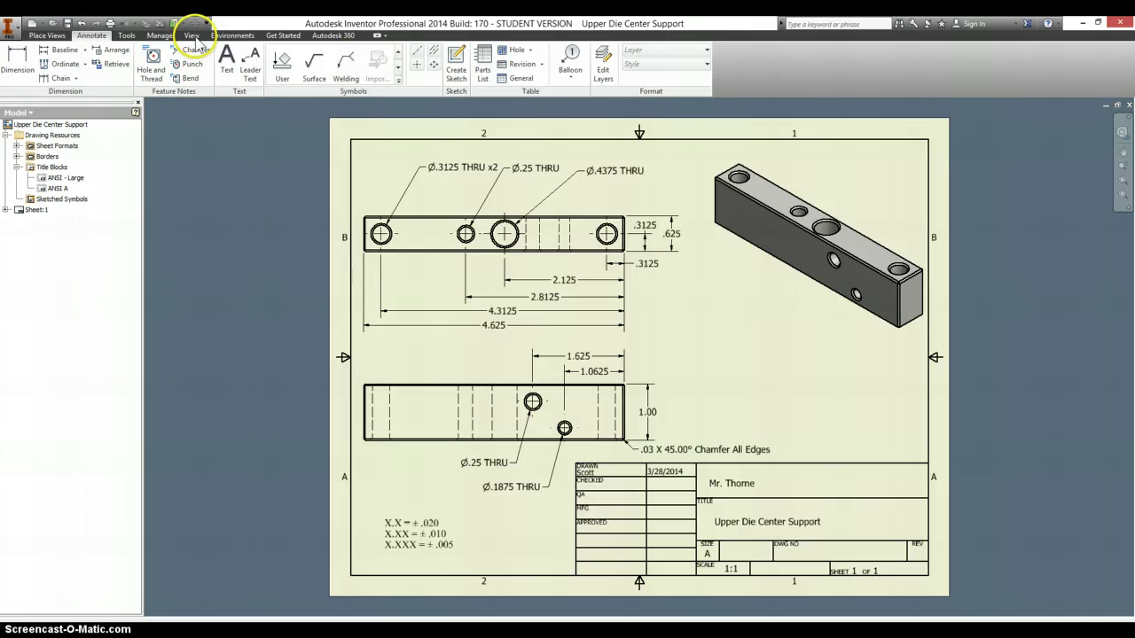
left_click(42, 37)
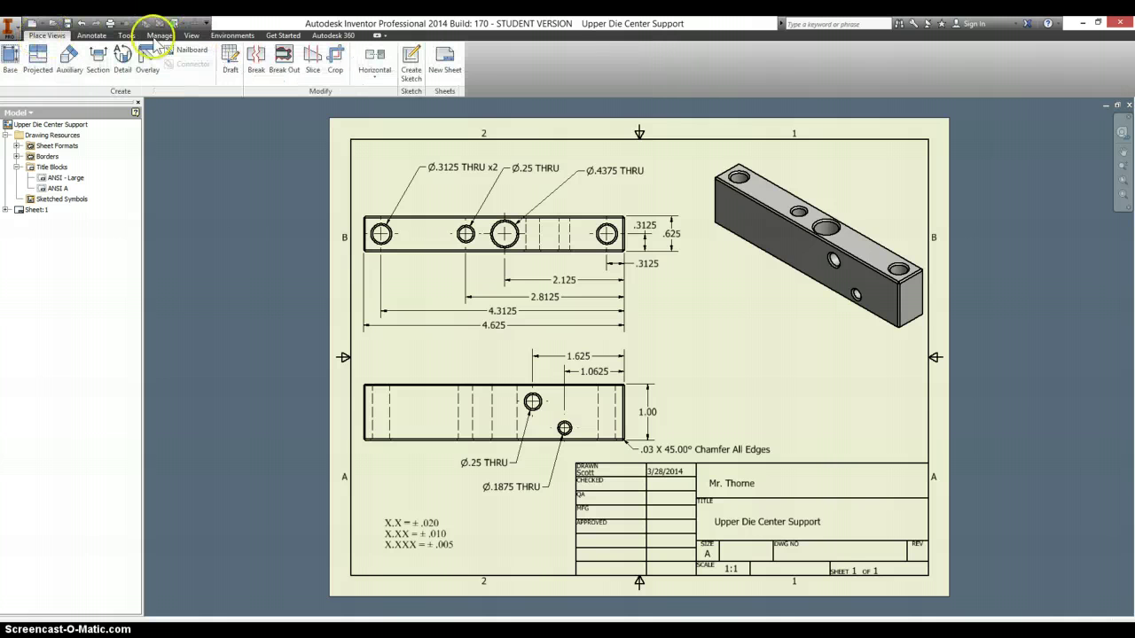
left_click(445, 67)
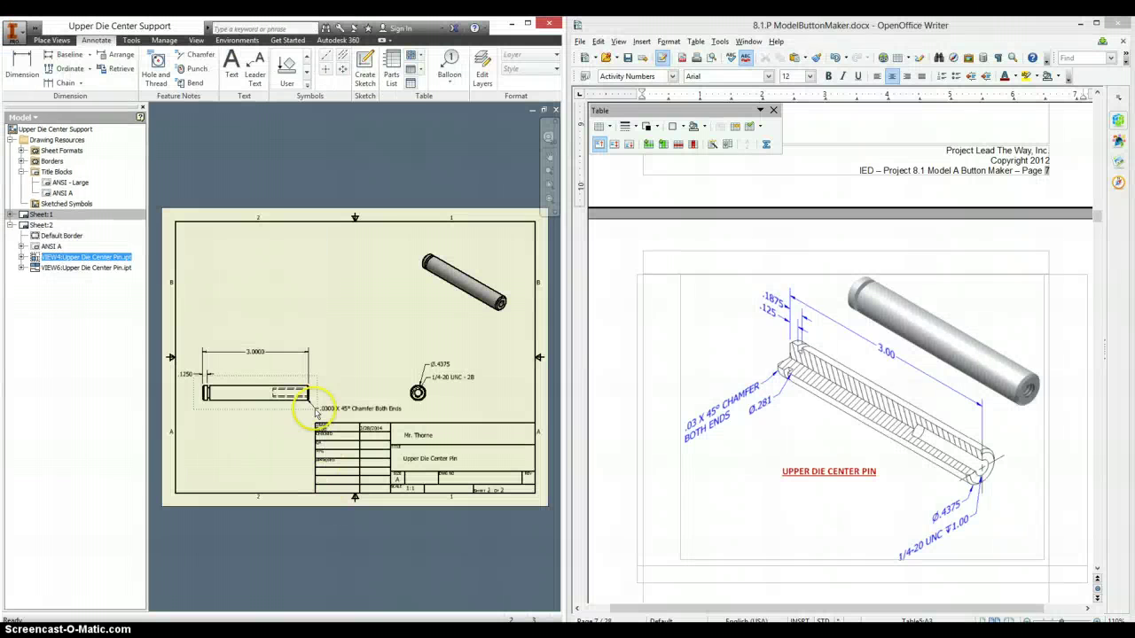
- Dimension the pin's left end with a .1875 linear dimension stacked beside .1250
left_click(268, 360)
left_click(199, 379)
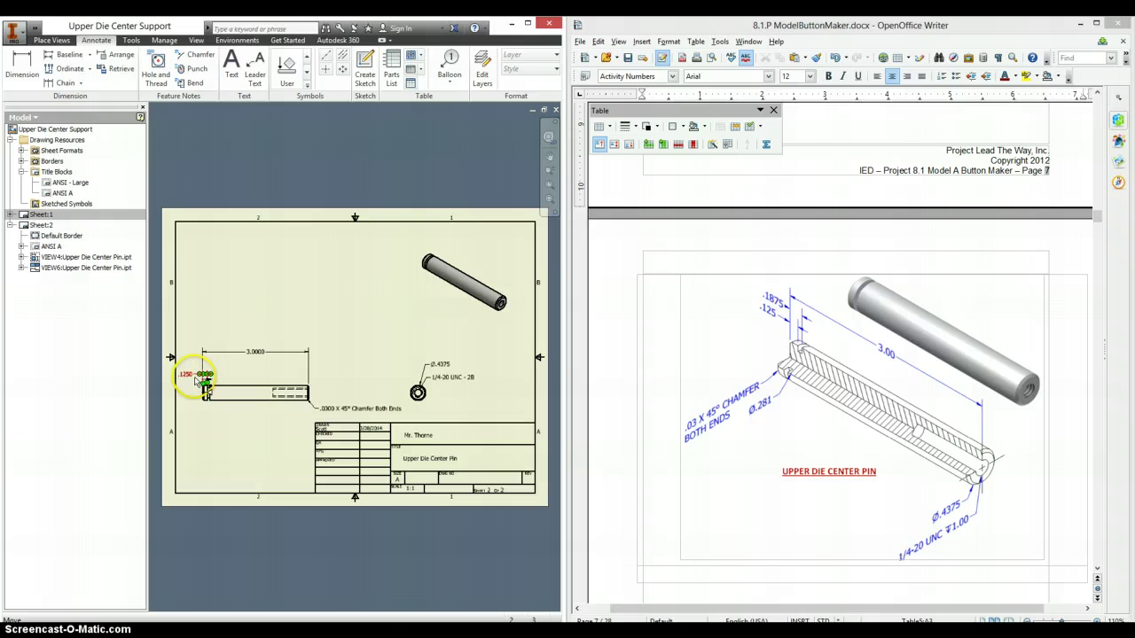
key("Escape")
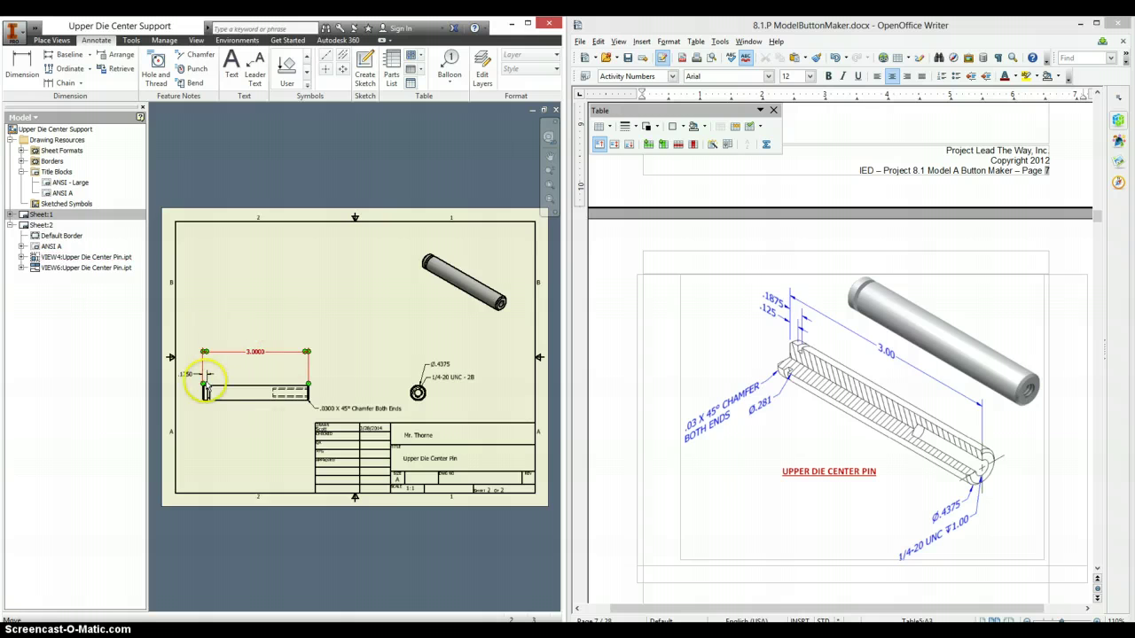
scroll(206, 388, "down", 5)
scroll(221, 379, "down", 2)
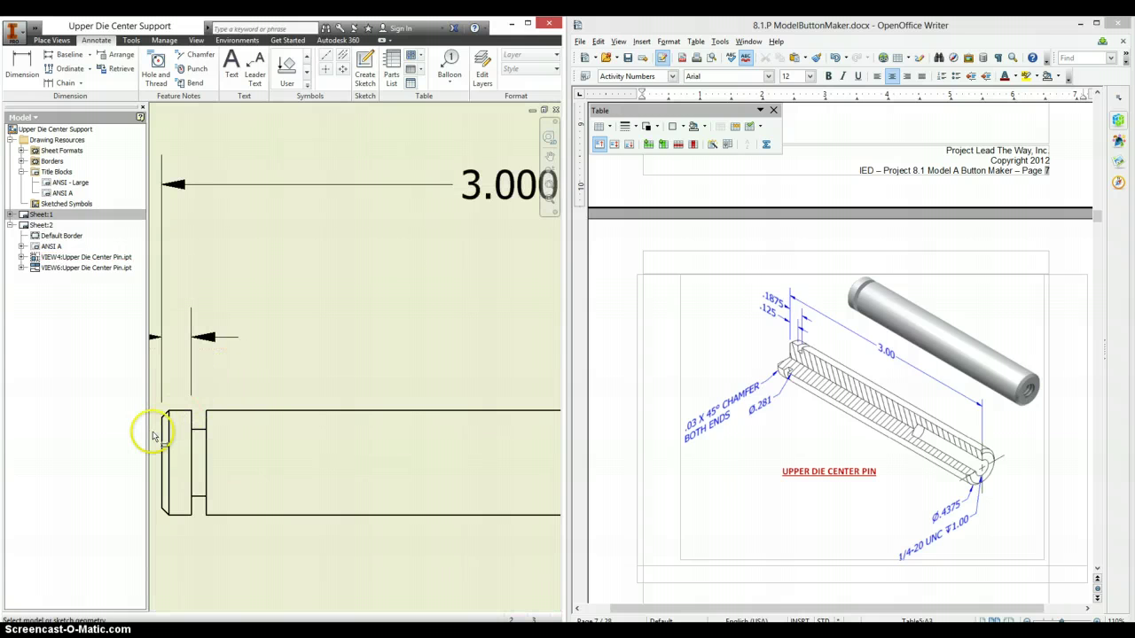
key("d")
left_click(159, 434)
left_click(204, 417)
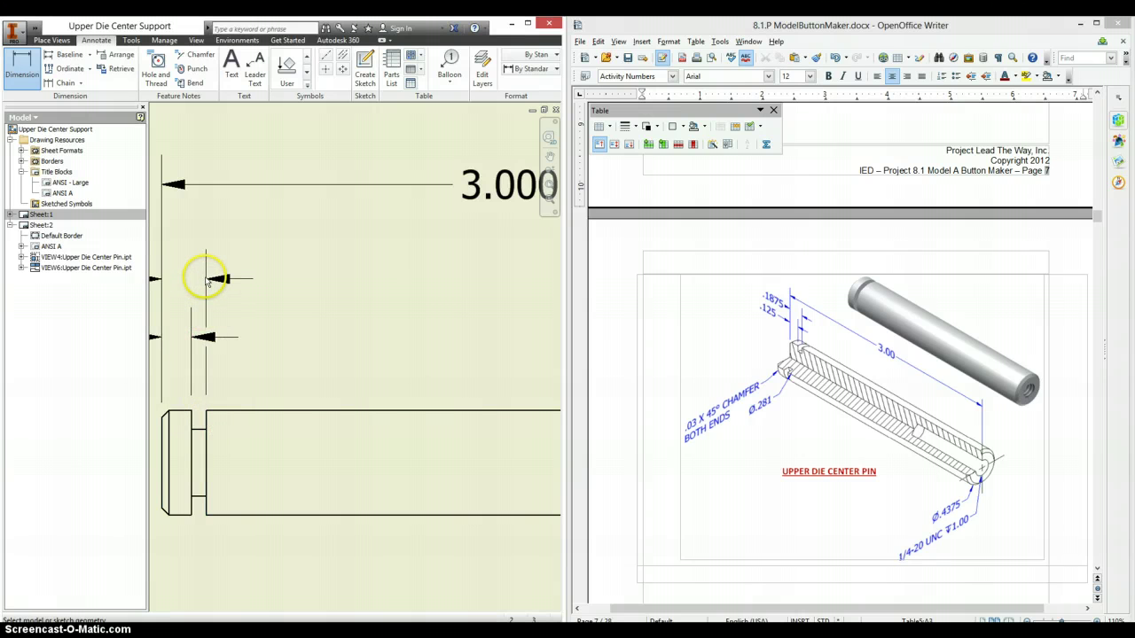
left_click(249, 296)
scroll(253, 296, "up", 5)
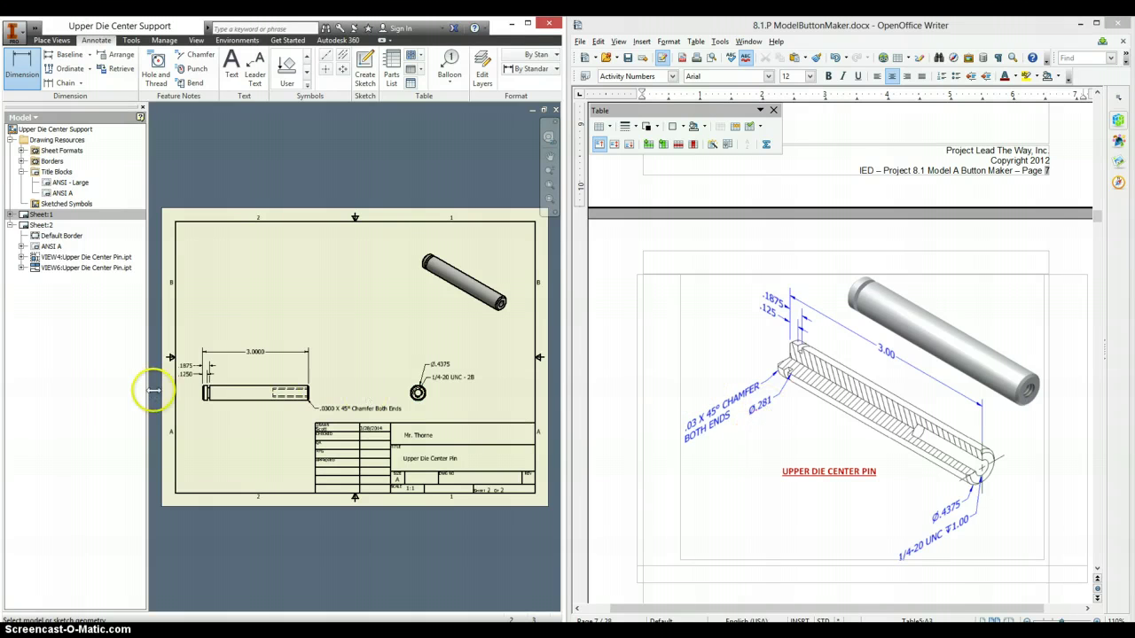
- Bring the pin's circular end view into focus and apply a center mark to it
scroll(213, 385, "up", 6)
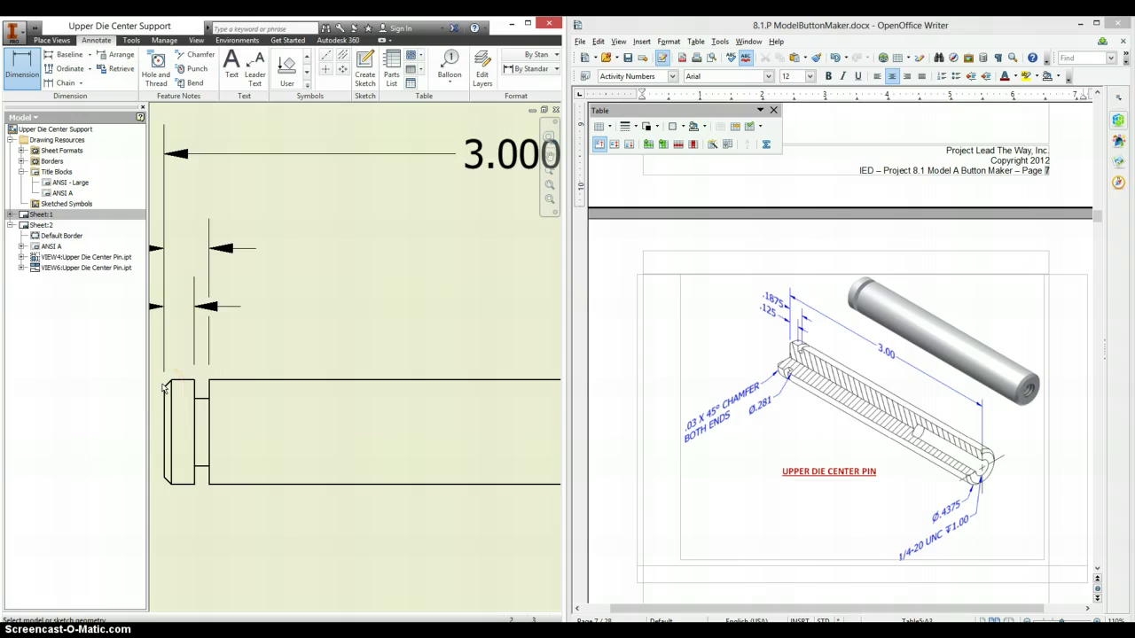
scroll(181, 382, "down", 5)
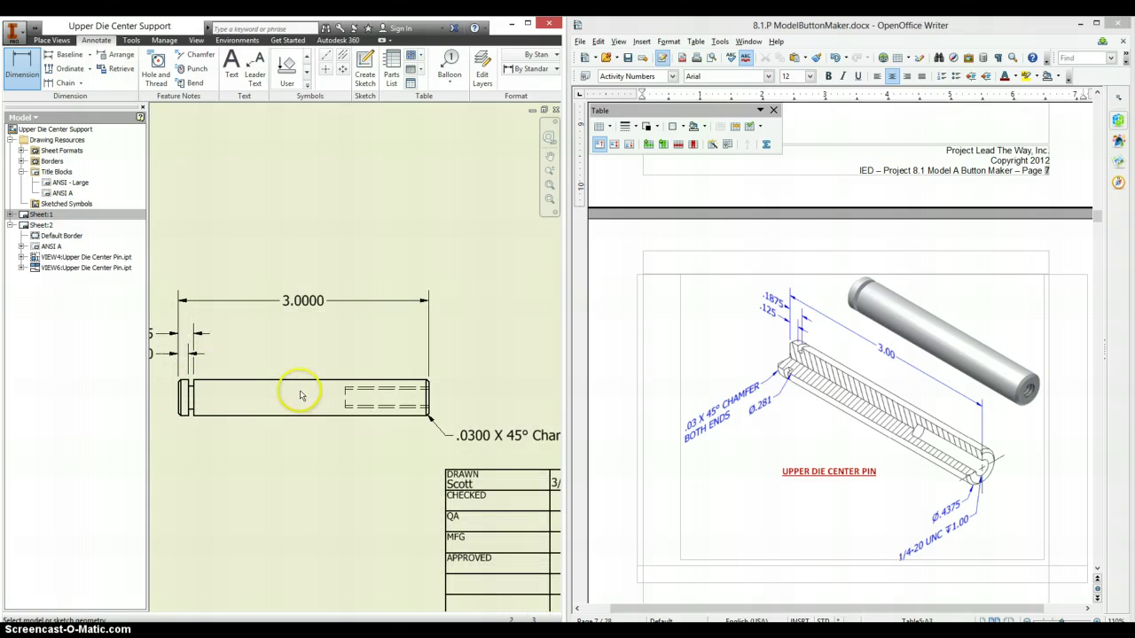
middle_click_drag(447, 399, 316, 398)
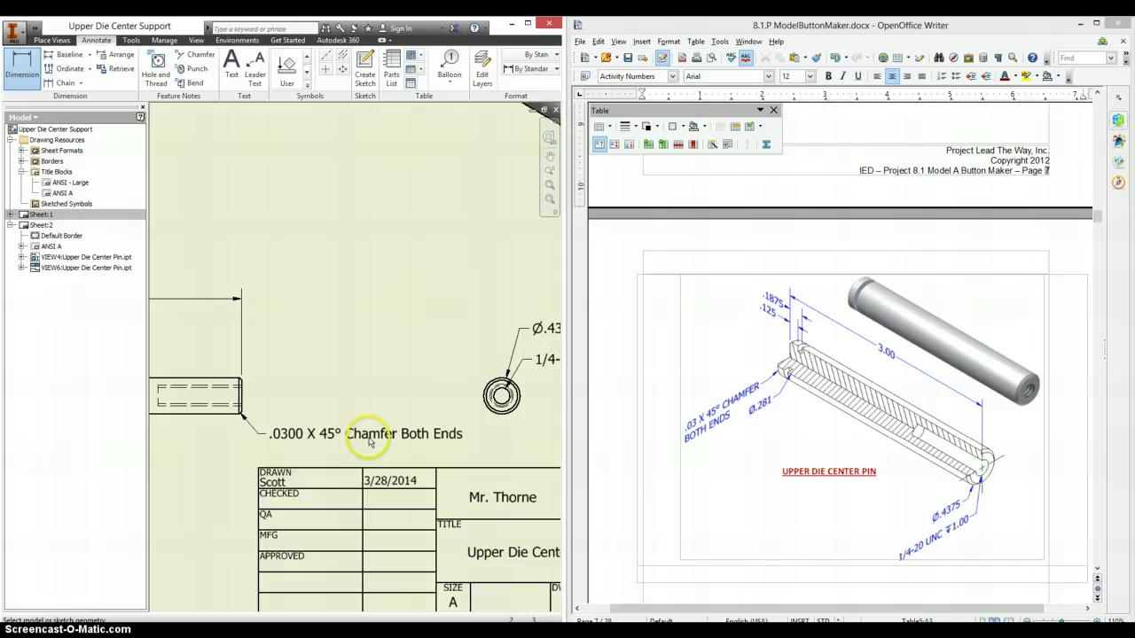
middle_click_drag(438, 407, 311, 405)
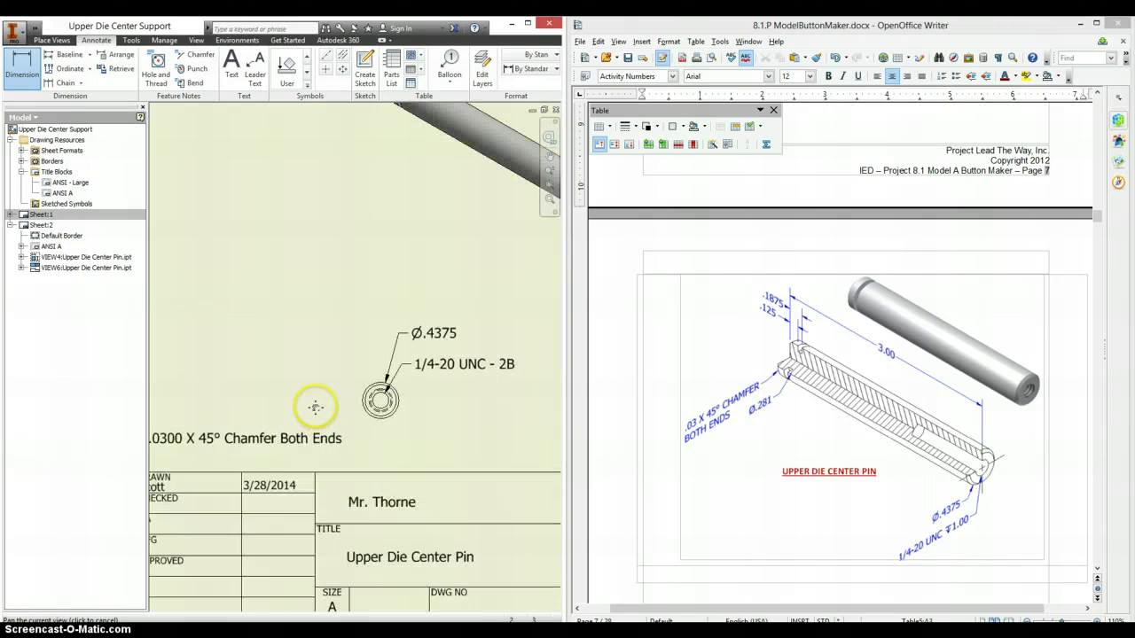
scroll(422, 407, "up", 2)
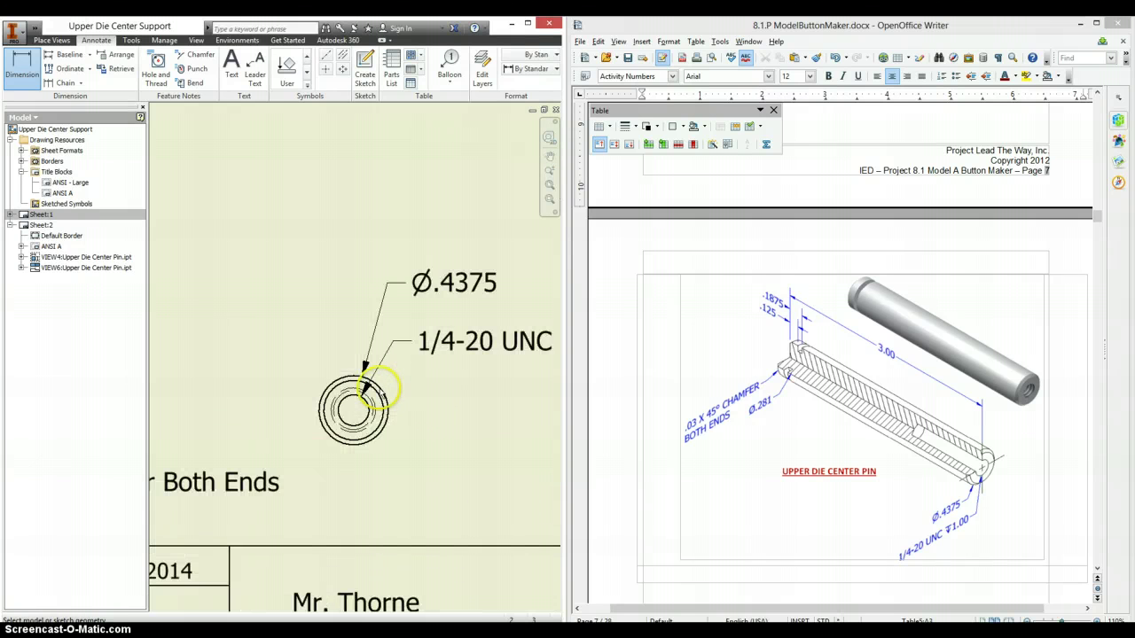
scroll(372, 388, "up", 2)
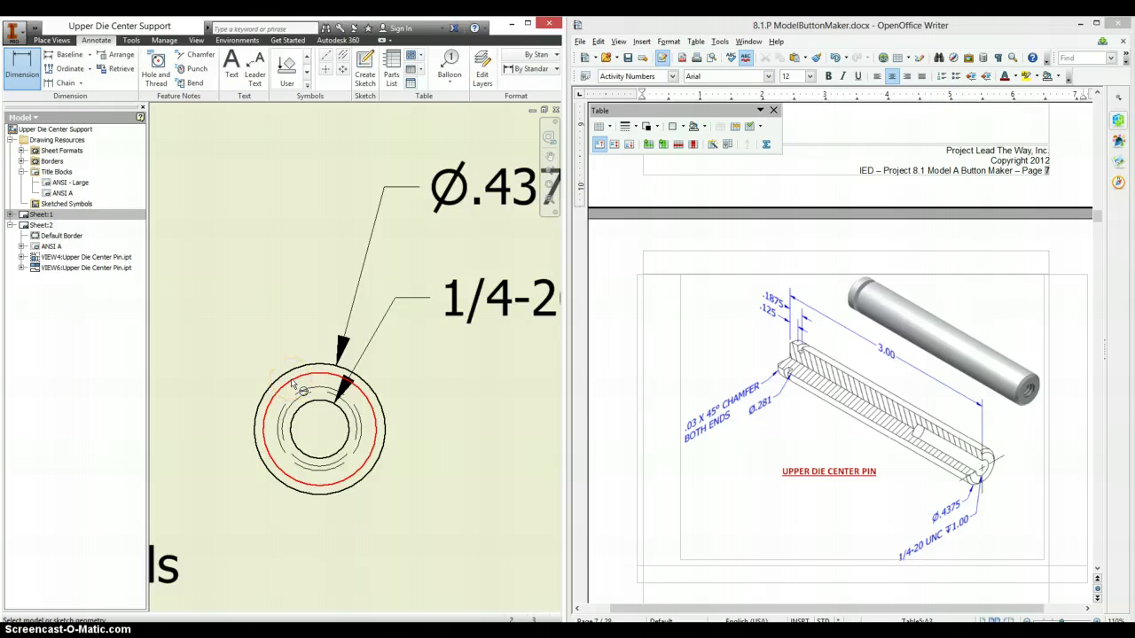
left_click(327, 55)
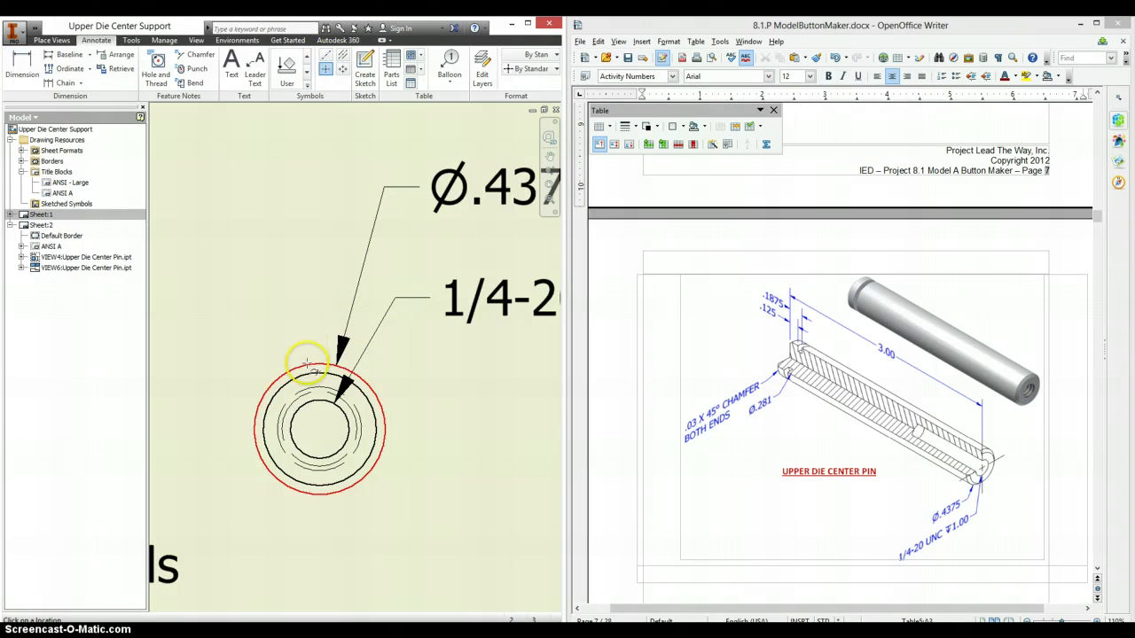
scroll(306, 315, "down", 3)
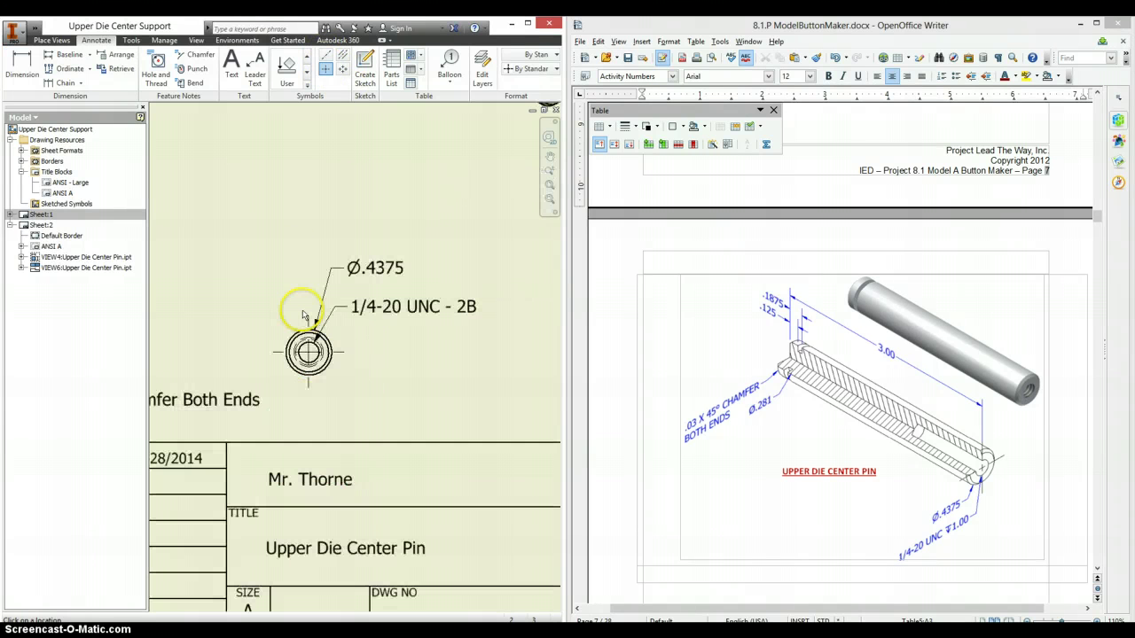
- Add the depth symbol and hole depth value to the 1/4-20 UNC - 2B thread note
double_click(411, 310)
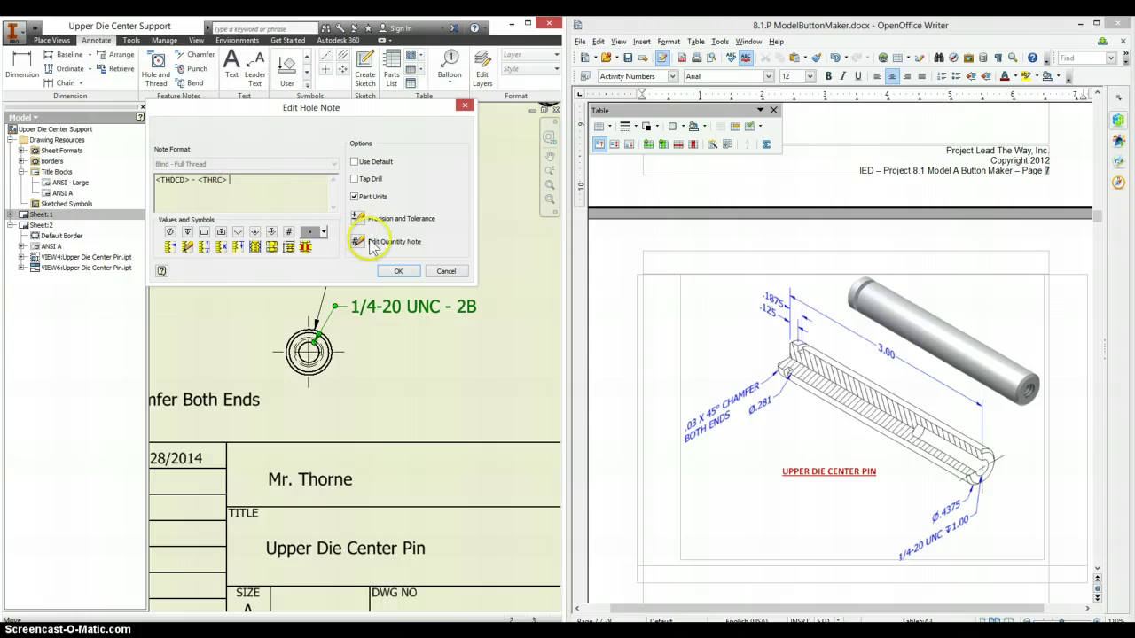
left_click(323, 232)
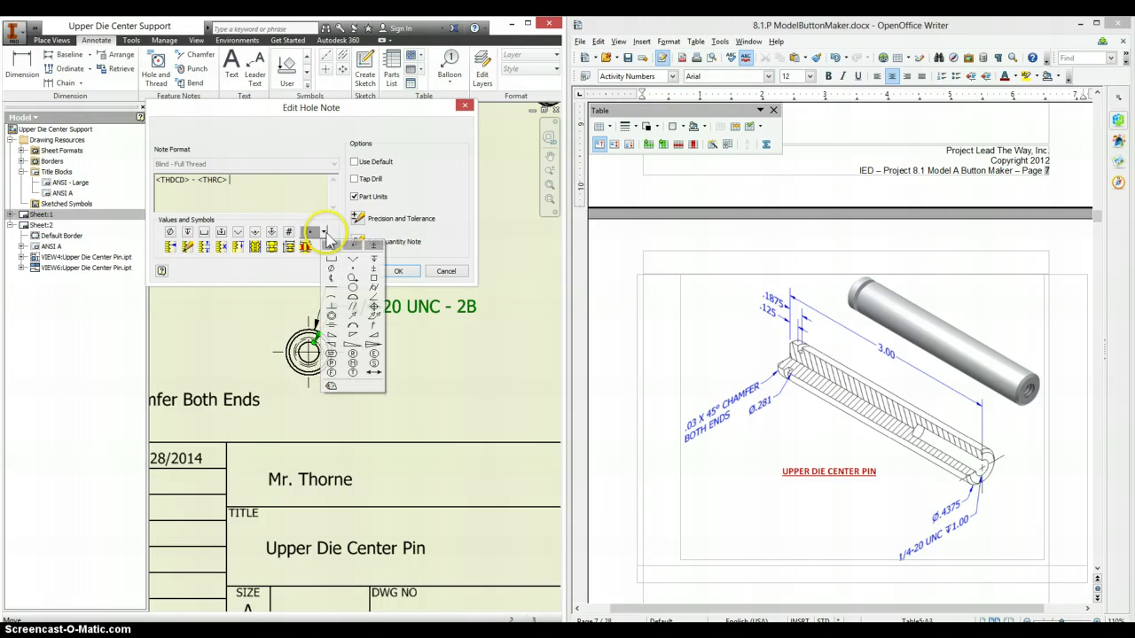
left_click(373, 261)
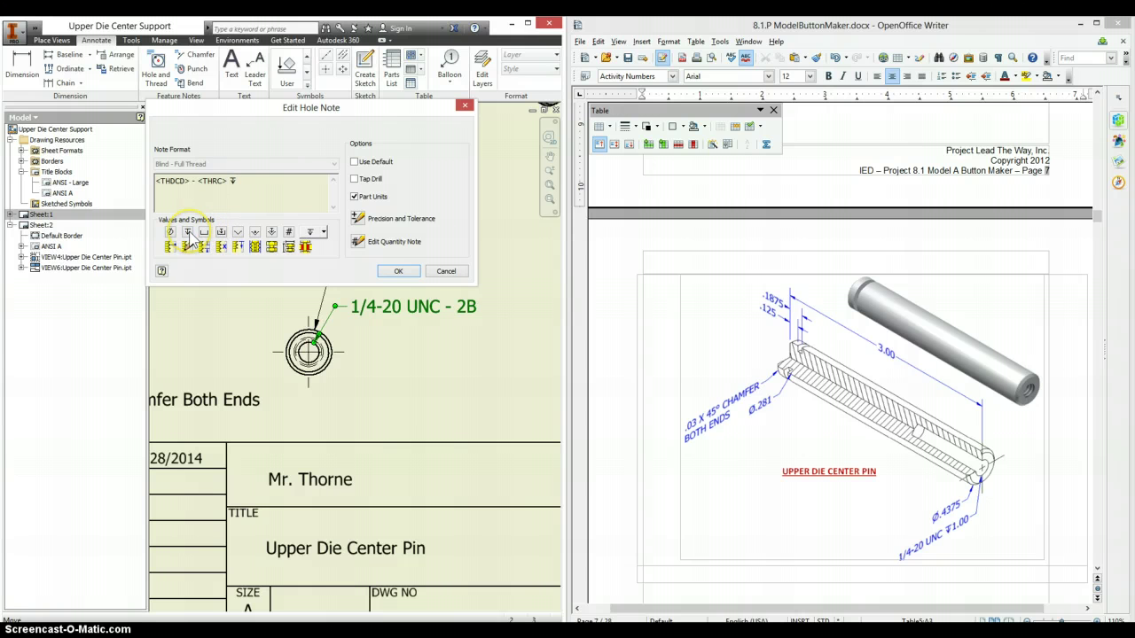
left_click(262, 182)
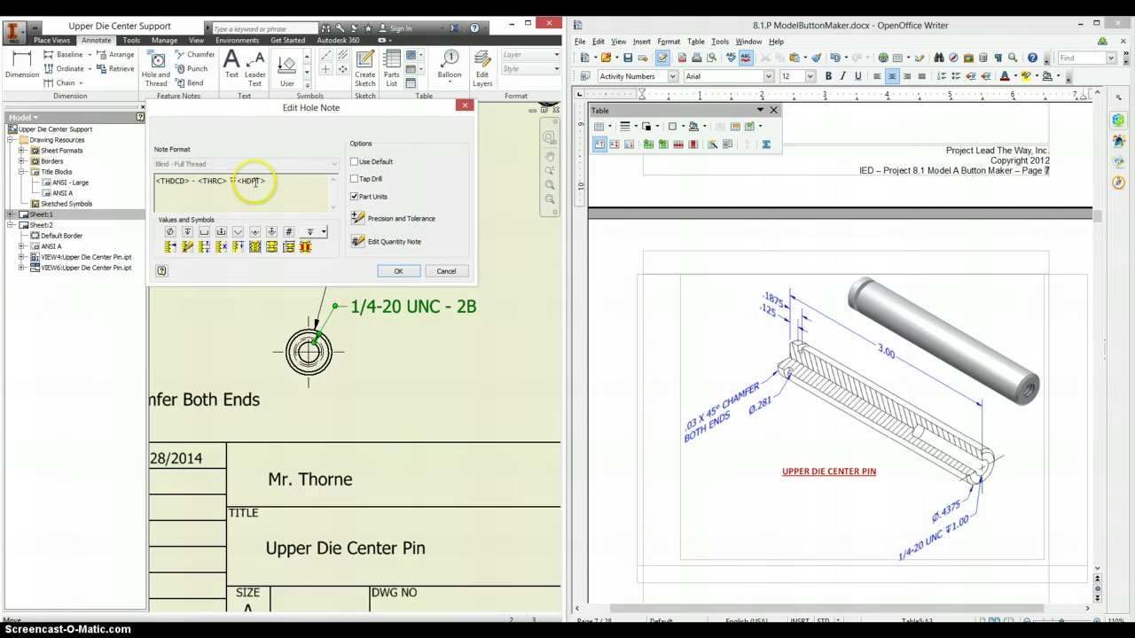
left_click(398, 275)
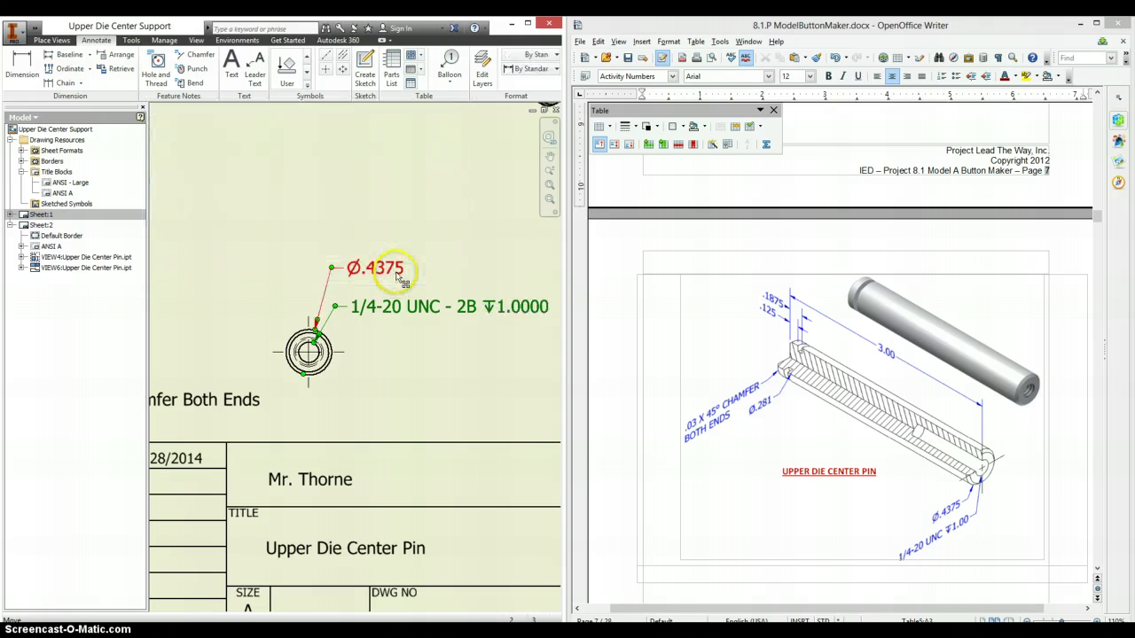
- Override global precision on the thread note with two decimals so the depth reads 1.00
double_click(514, 315)
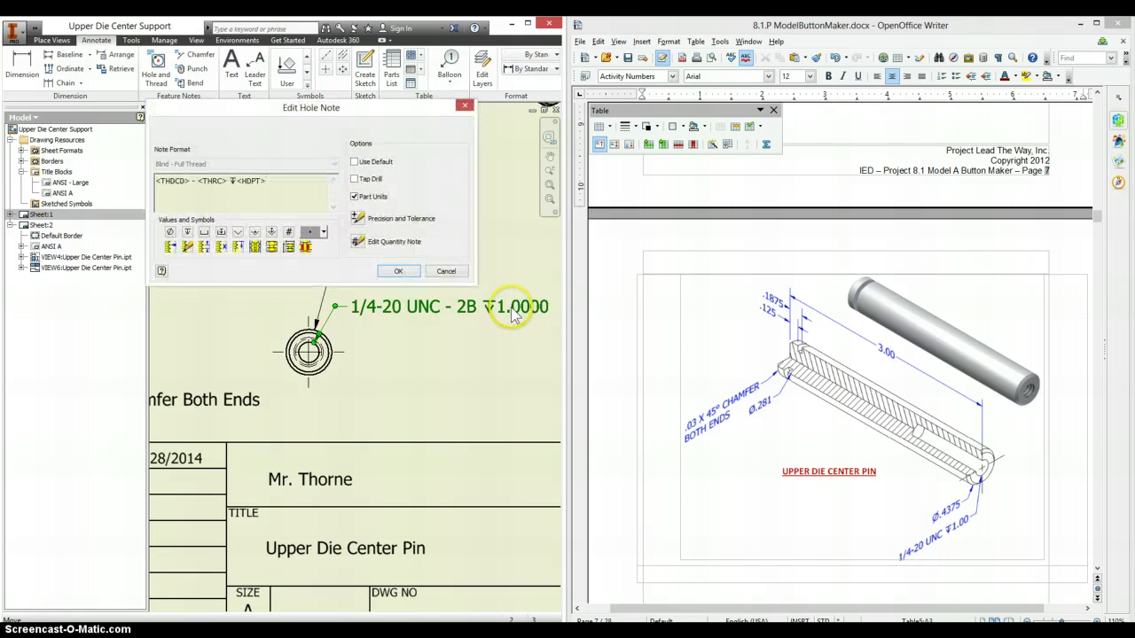
left_click(358, 220)
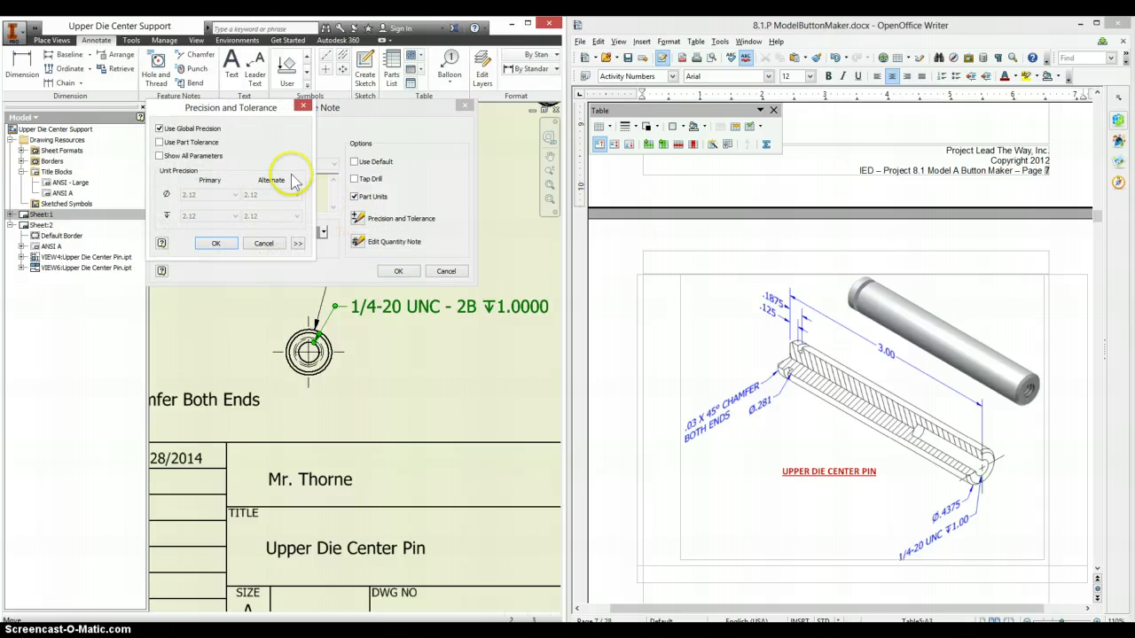
left_click(169, 131)
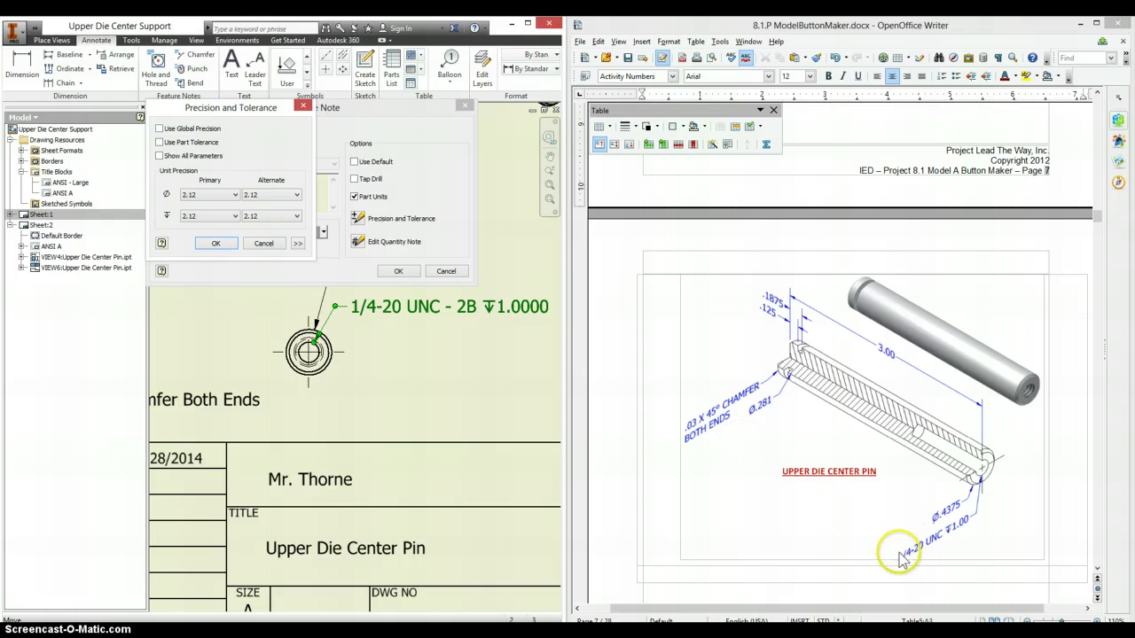
left_click(213, 243)
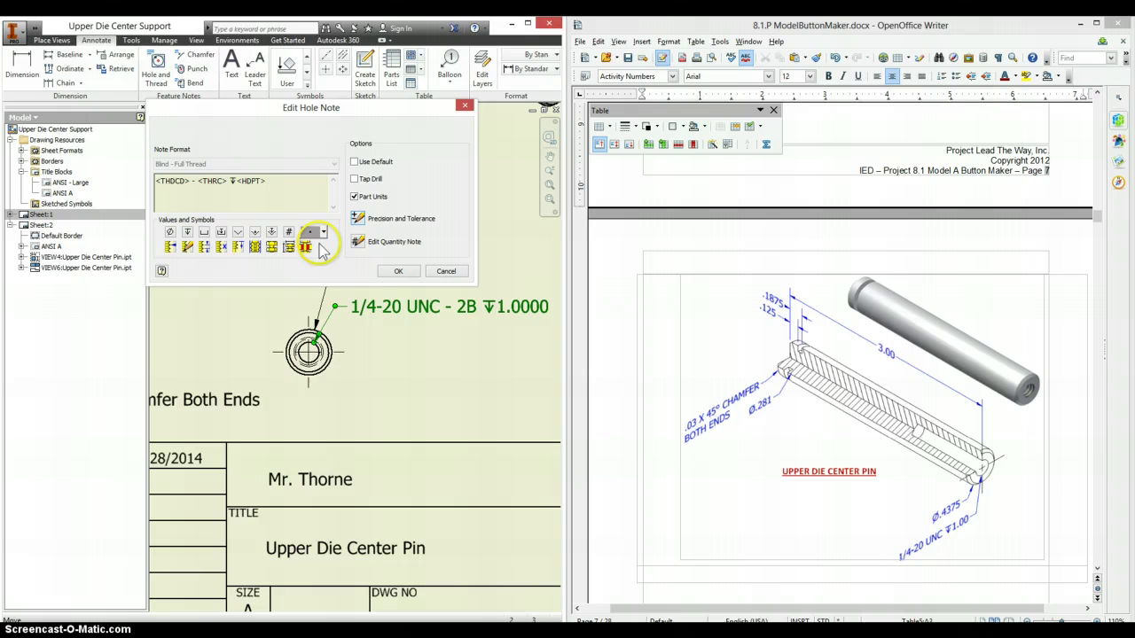
left_click(399, 270)
- Set the chamfer note to two-decimal precision instead of global precision
left_click(410, 282)
scroll(386, 355, "down", 3)
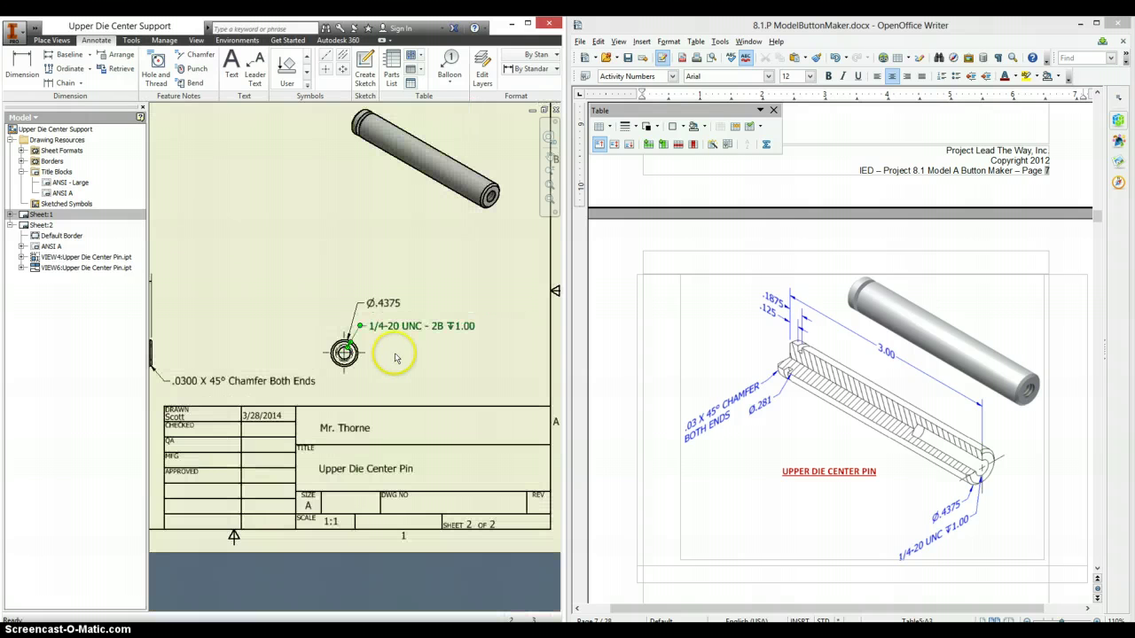
middle_click_drag(304, 311, 283, 331)
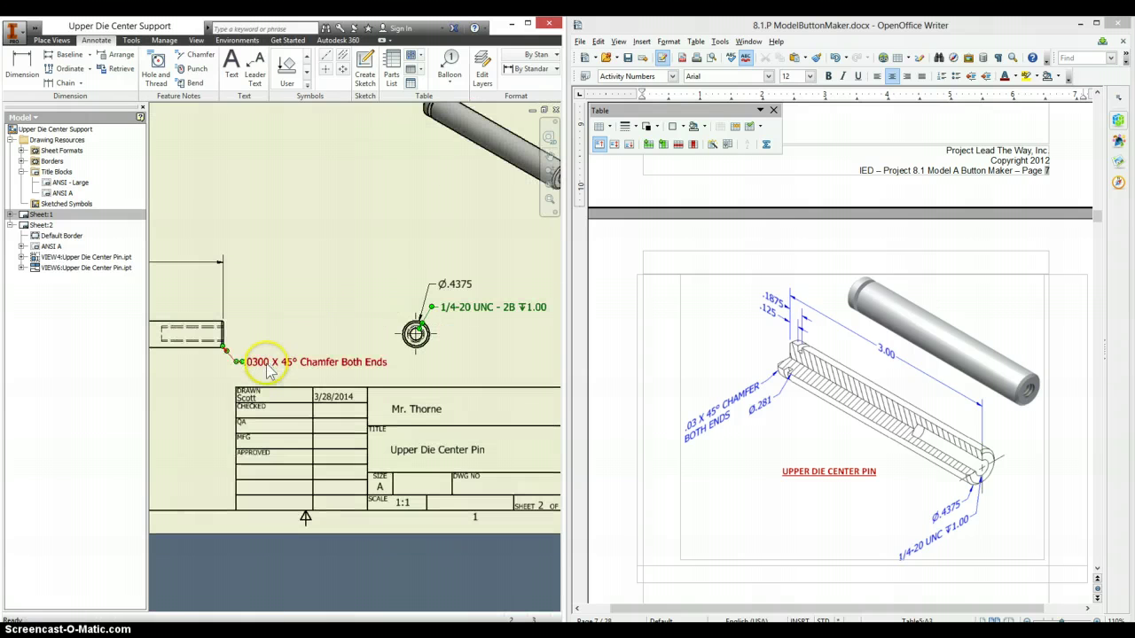
double_click(271, 371)
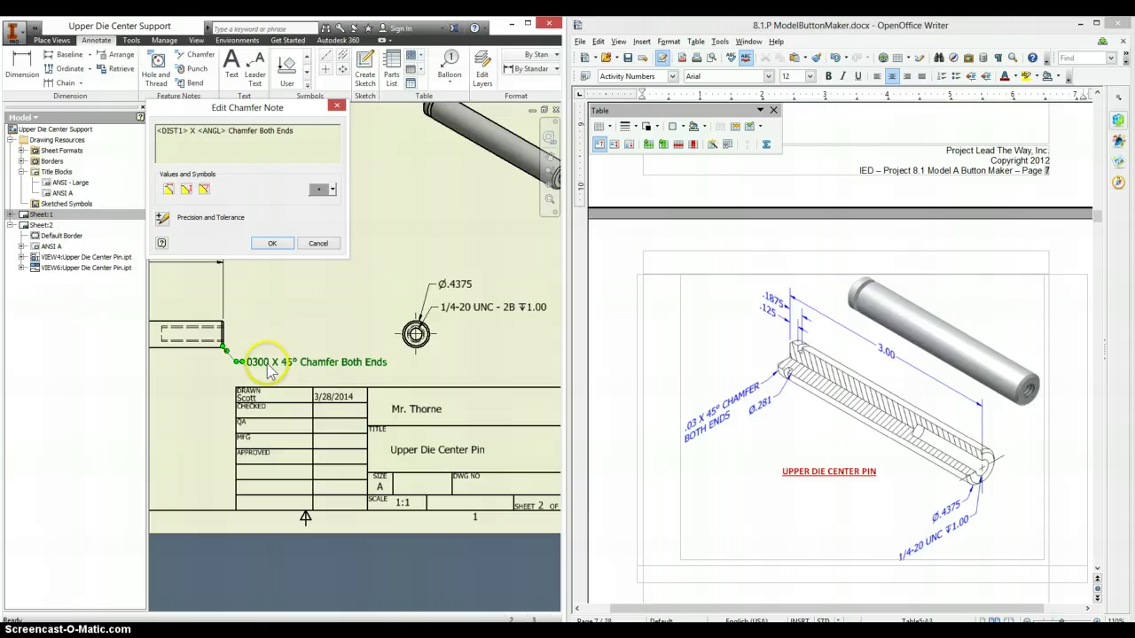
left_click(162, 219)
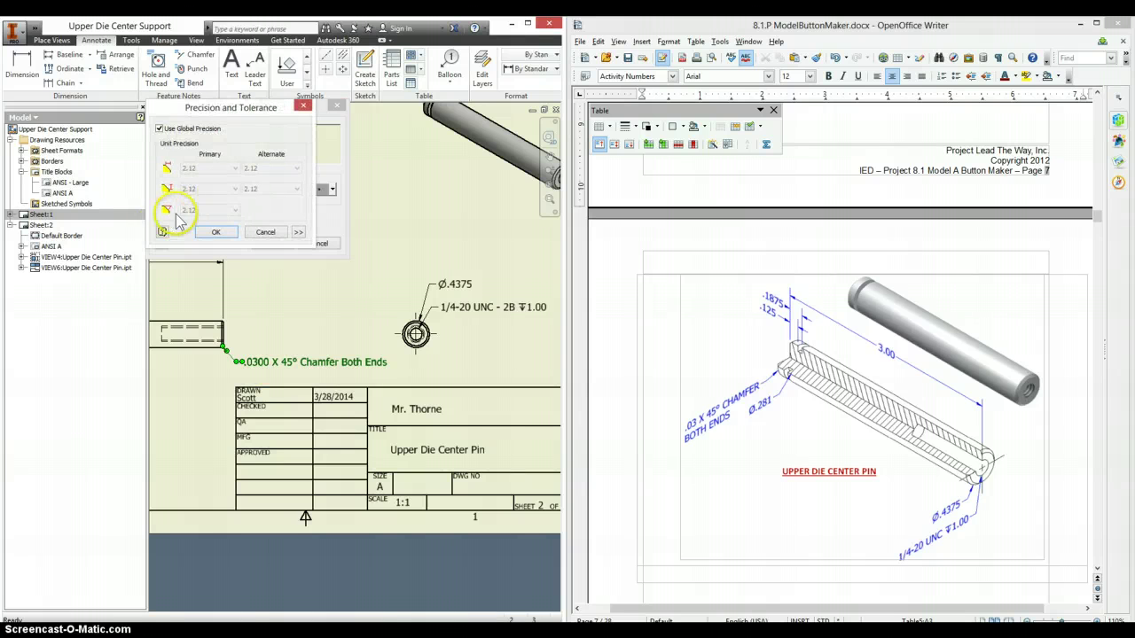
left_click(159, 129)
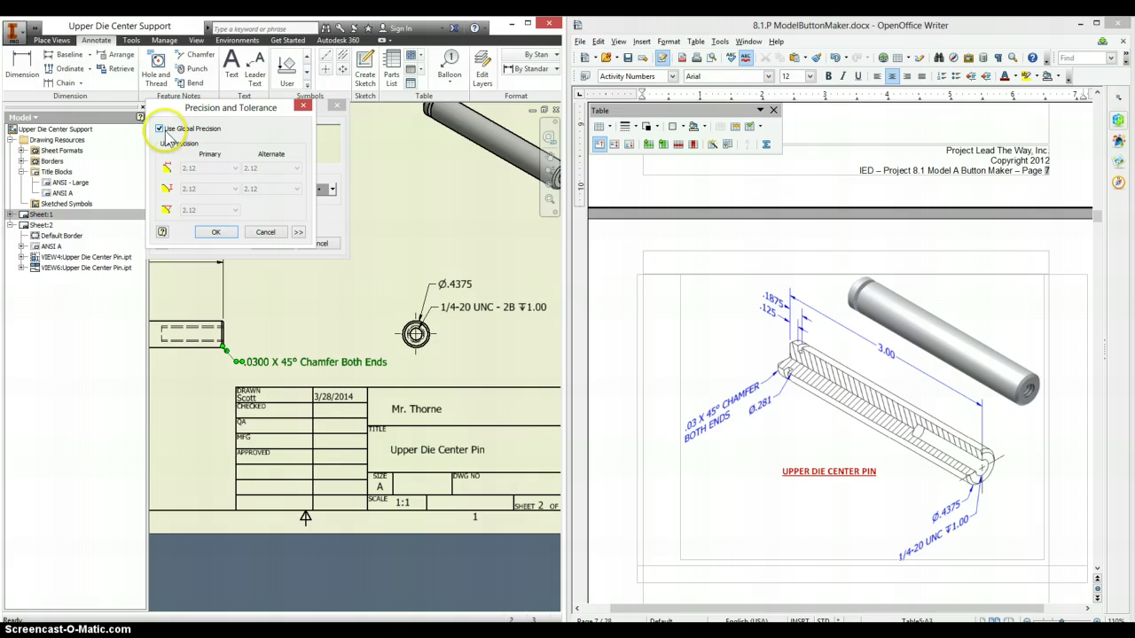
left_click(217, 231)
left_click(278, 242)
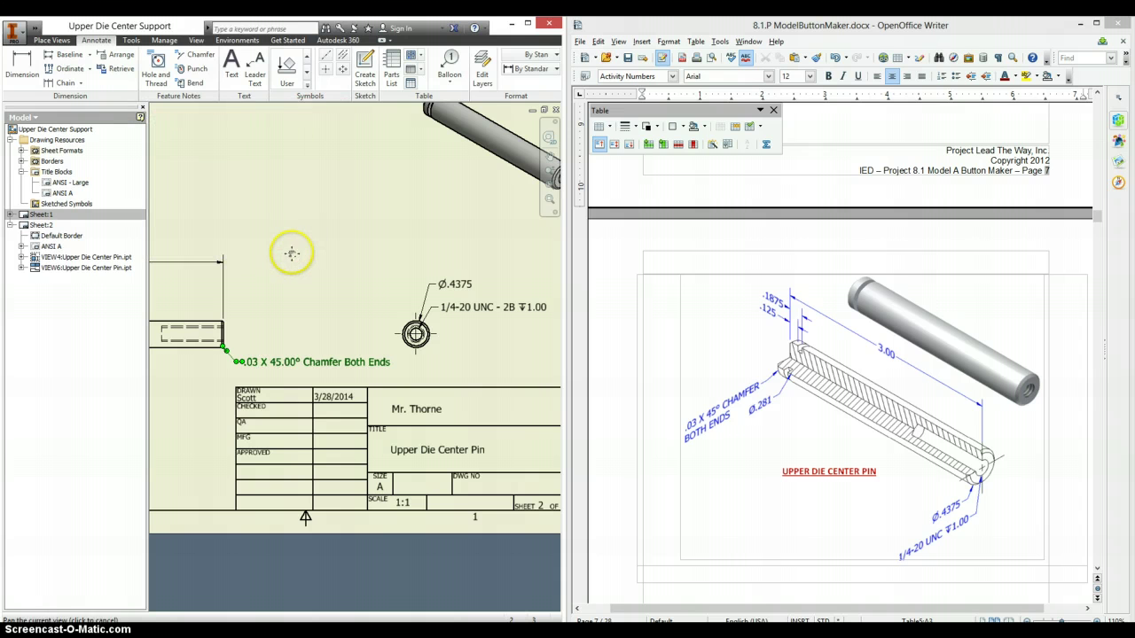
- Round the pin's 3.0000 length dimension to two decimals so it reads 3.00
scroll(294, 254, "down", 4)
scroll(286, 343, "up", 5)
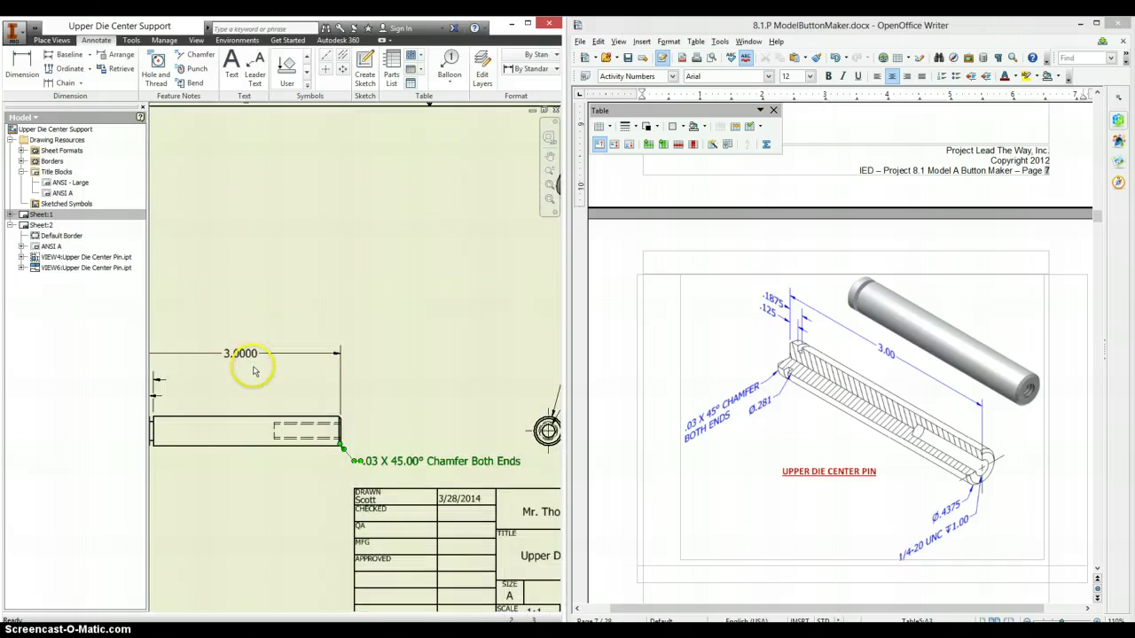
scroll(239, 373, "down", 3)
scroll(253, 358, "up", 1)
scroll(258, 353, "up", 3)
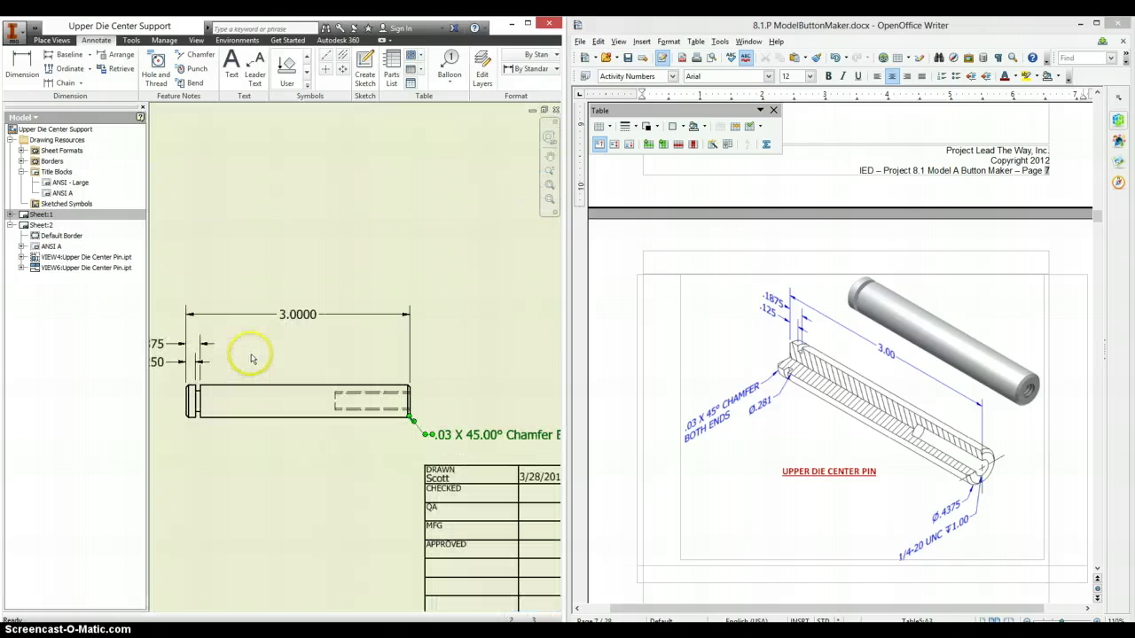
double_click(299, 319)
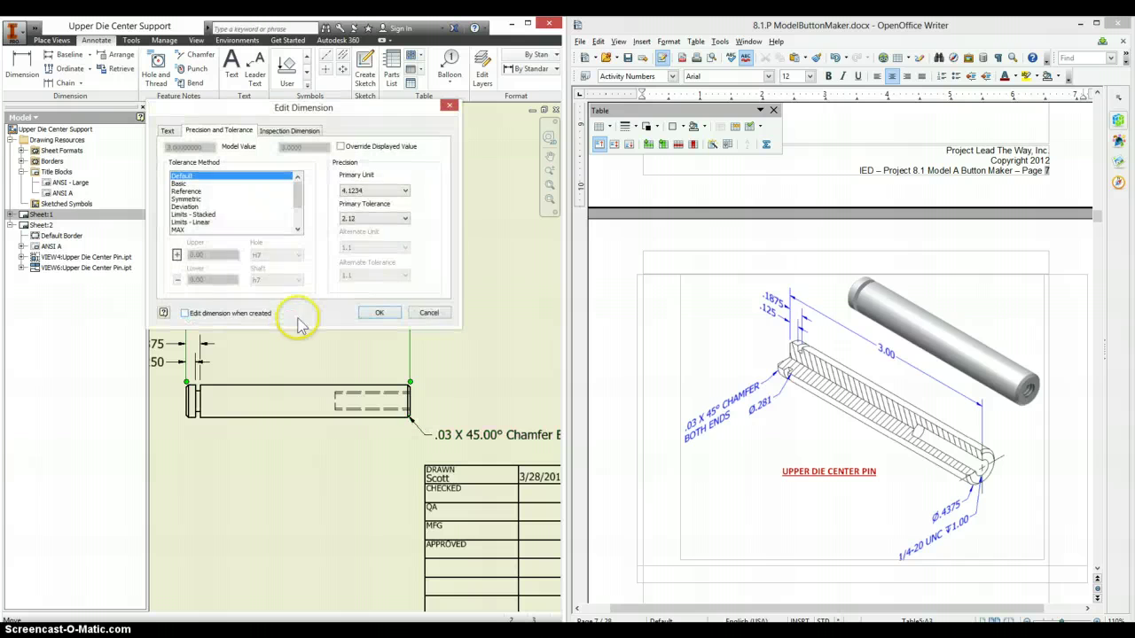
left_click(383, 193)
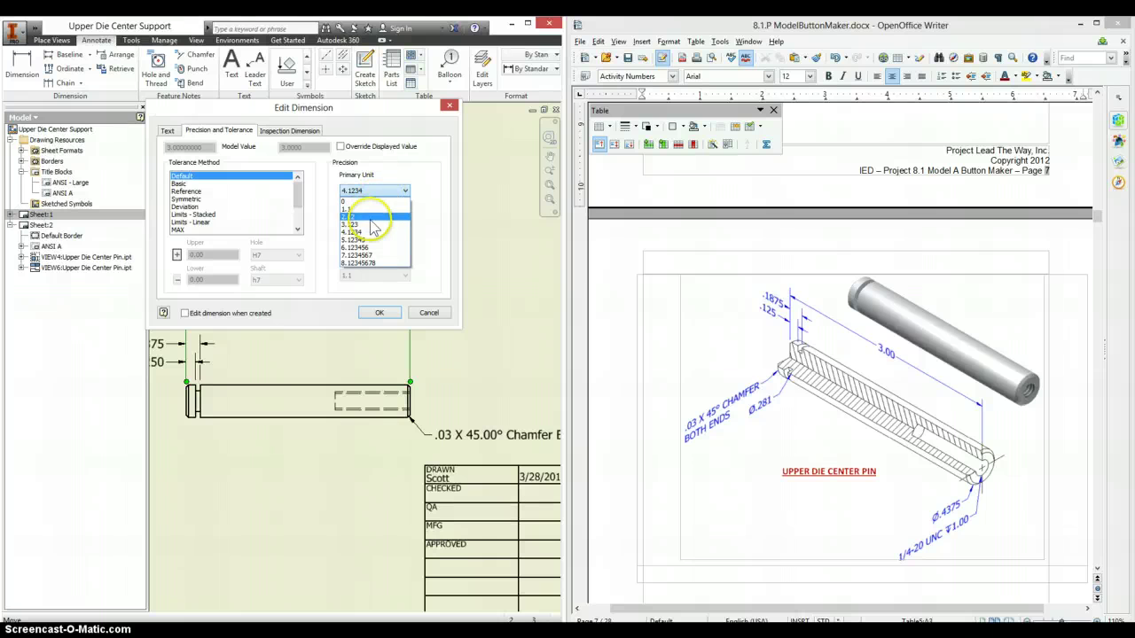
left_click(367, 217)
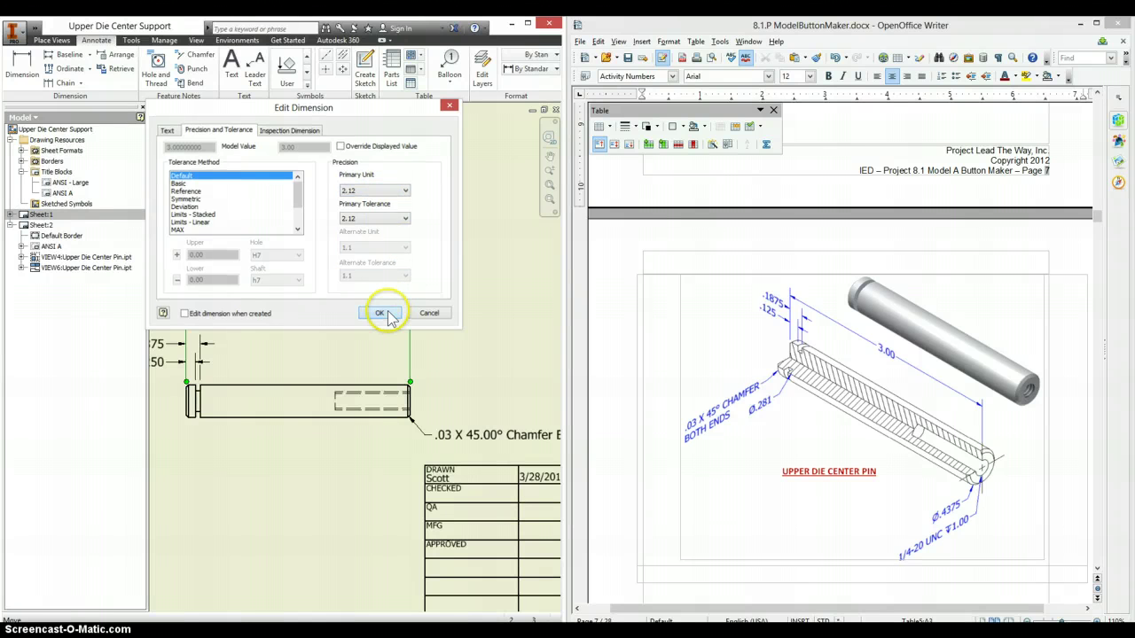
left_click(379, 313)
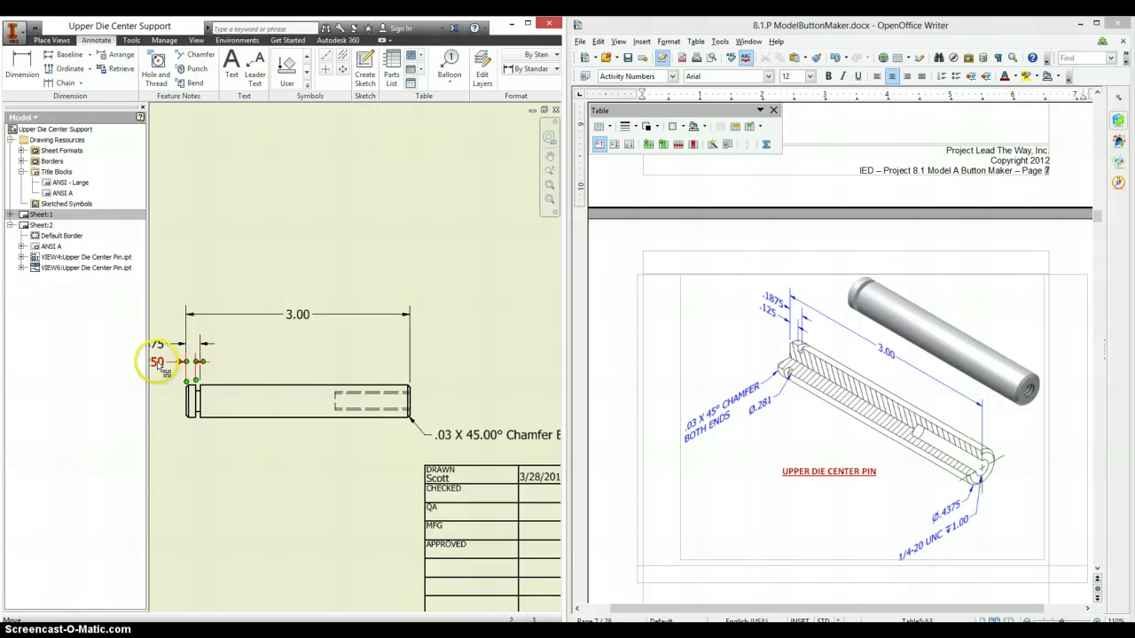
- Round the small left-end step dimension to three decimals so it reads .125
double_click(160, 367)
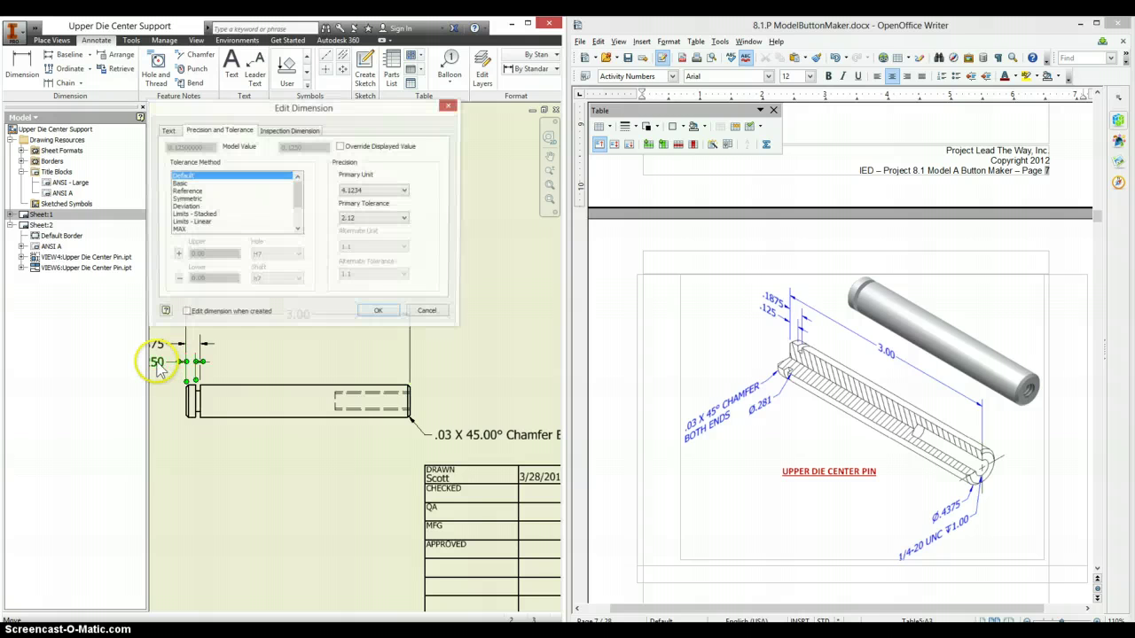
left_click(168, 131)
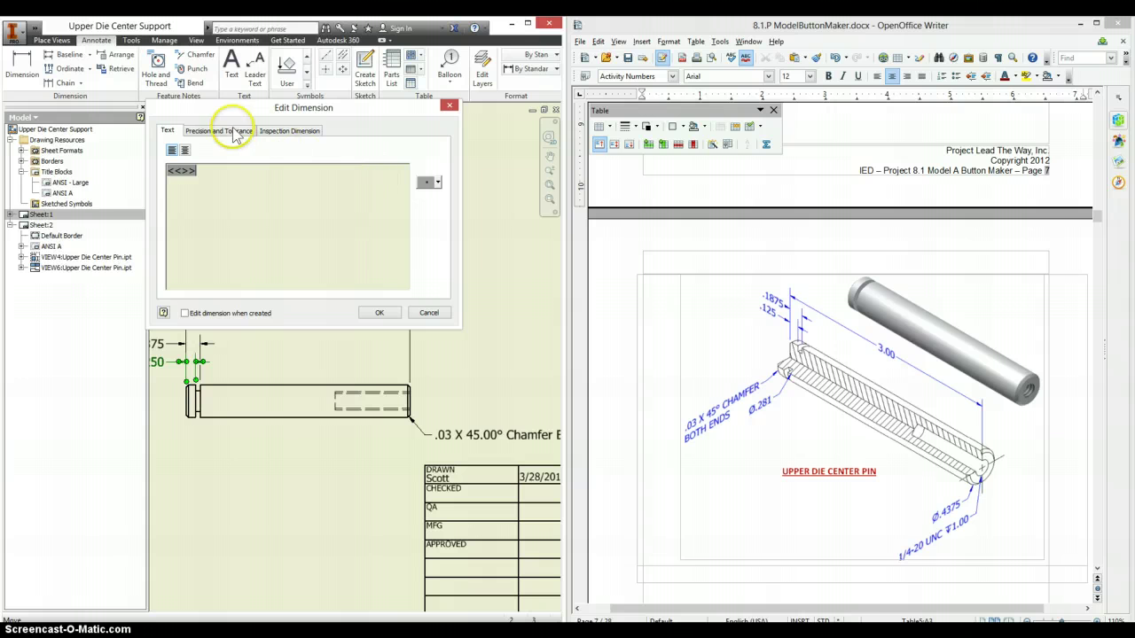
left_click(236, 133)
left_click(390, 192)
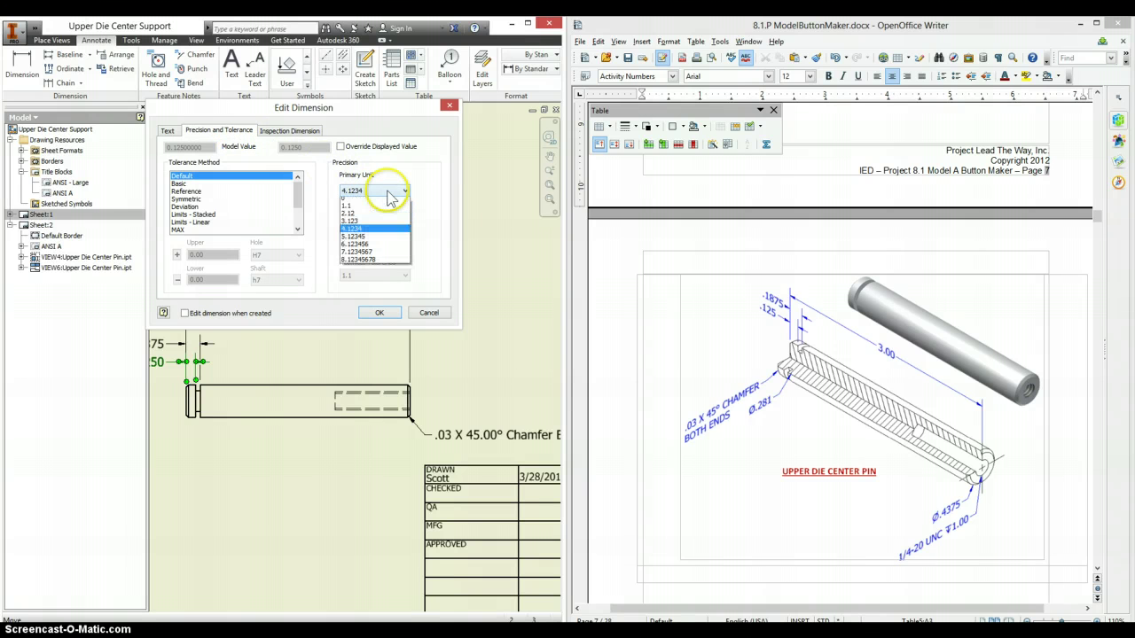
left_click(355, 220)
left_click(379, 313)
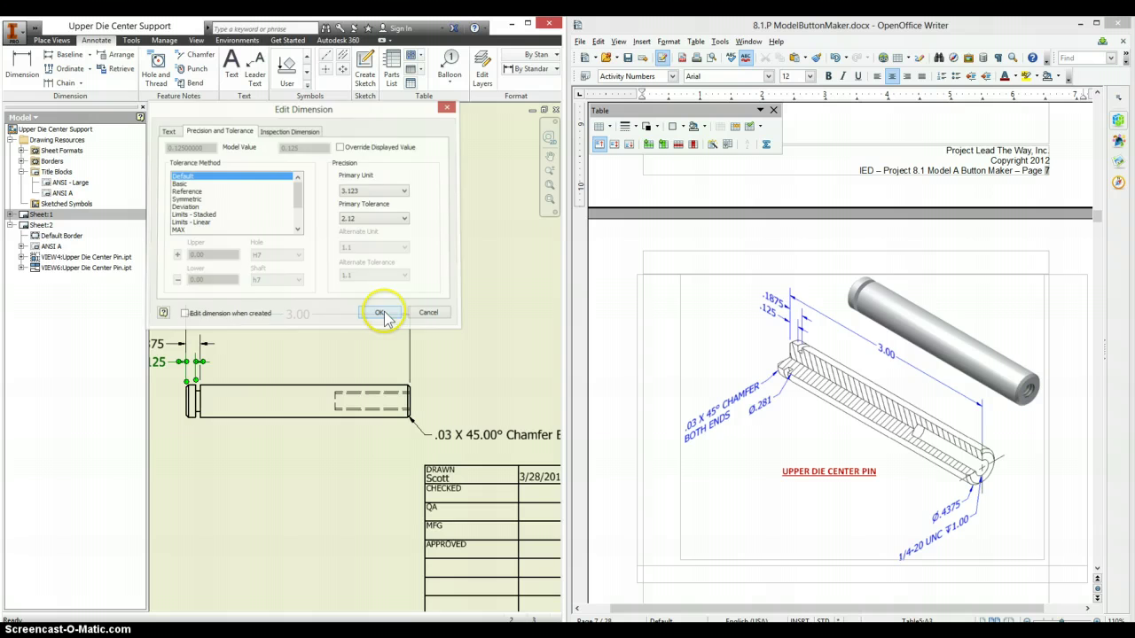
key("Home")
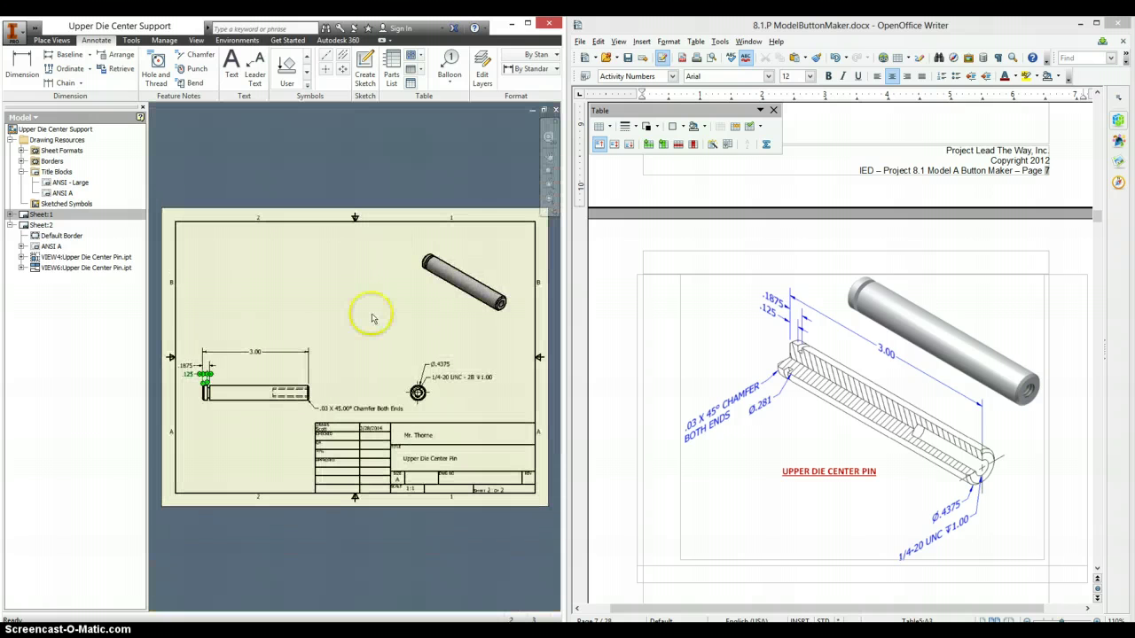
- Maximize the Inventor window to work on Sheet:3's pressure ring views
left_click(527, 25)
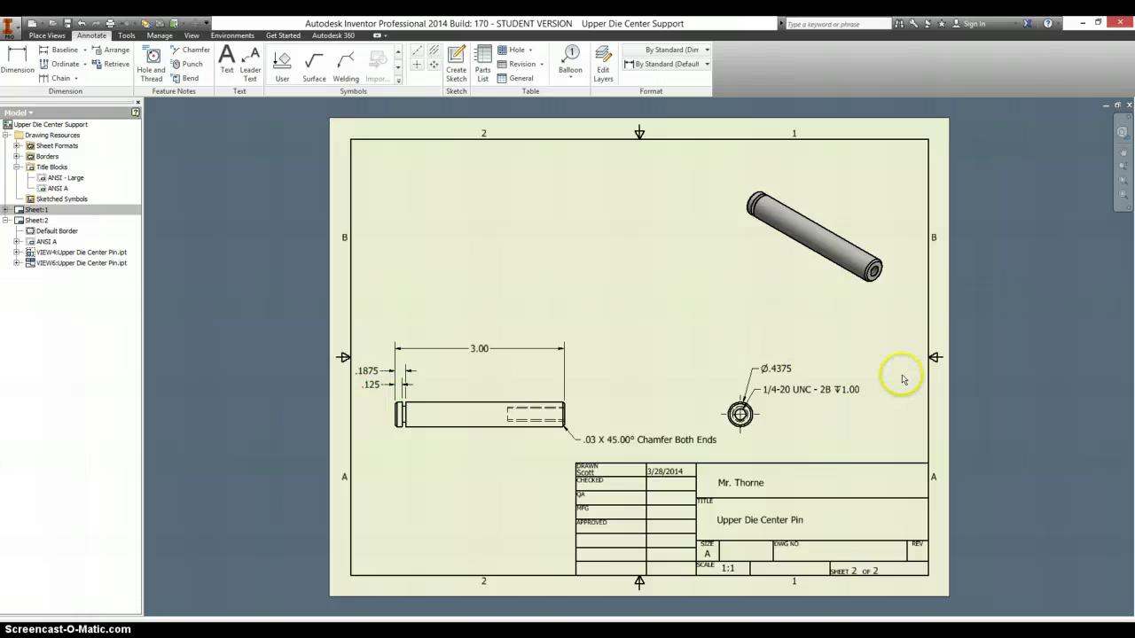
key("Escape")
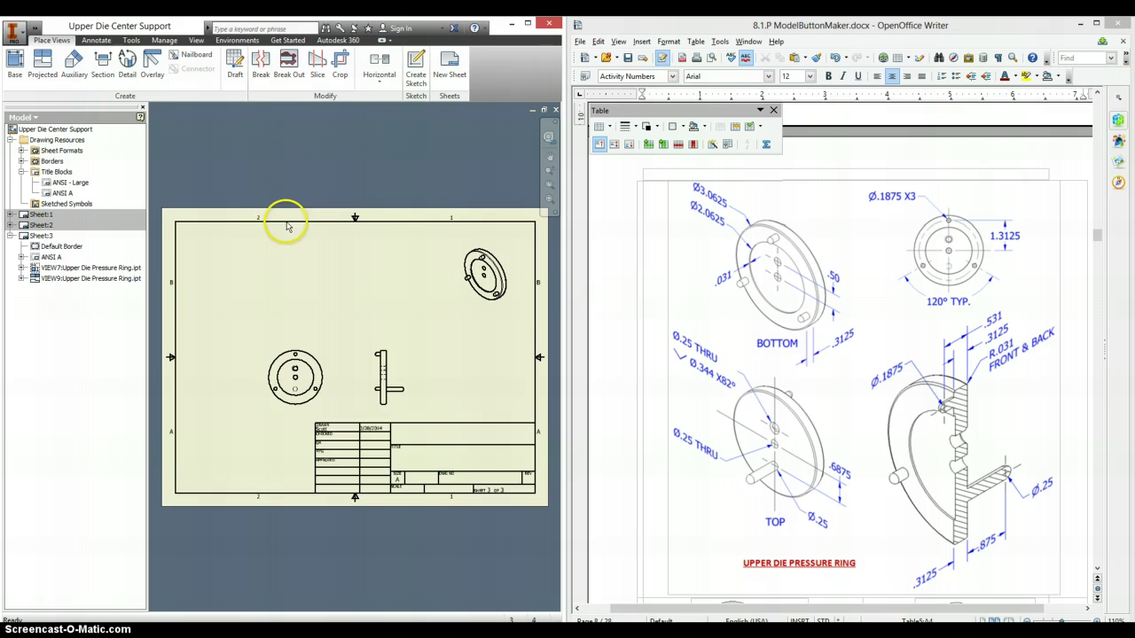
- Project a new view of the pressure ring to the right of its side view
left_click(43, 62)
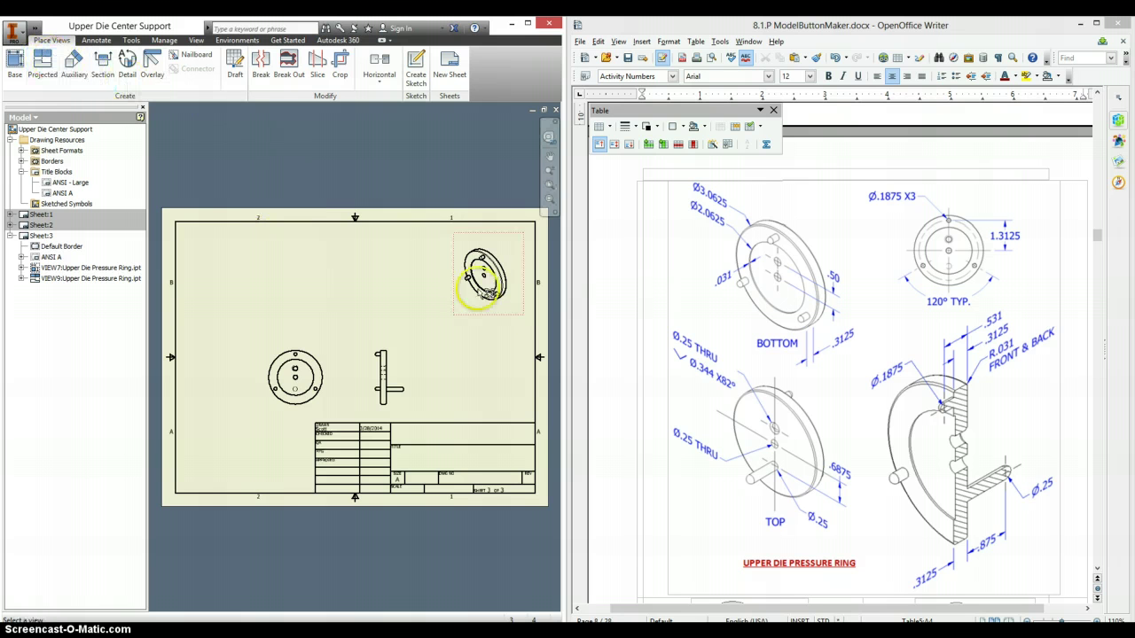
left_click(397, 352)
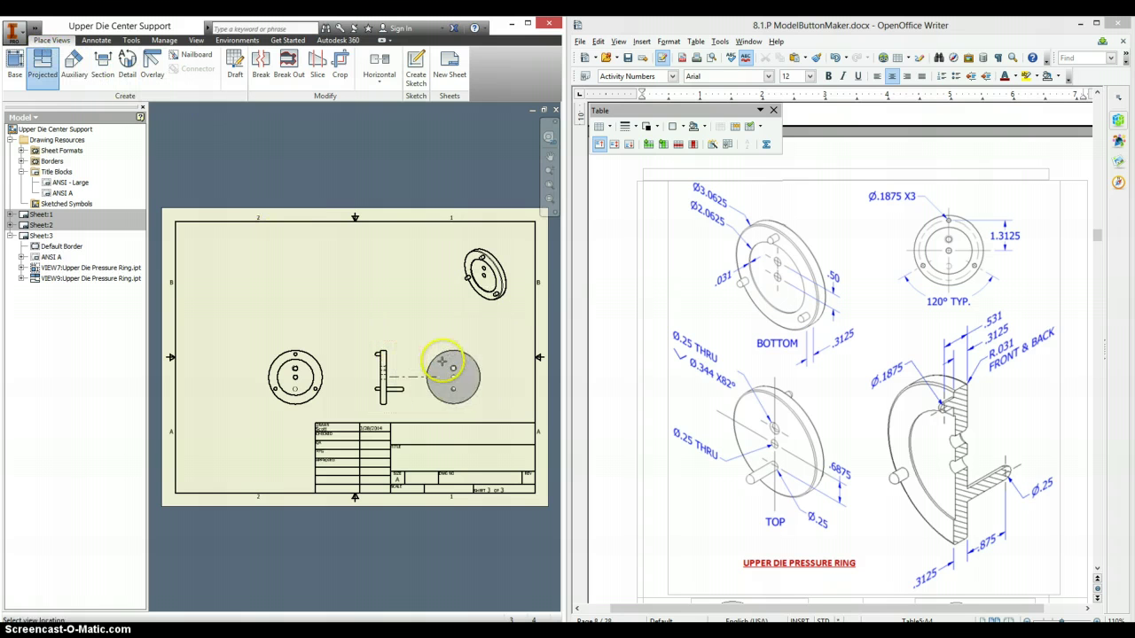
right_click(397, 374)
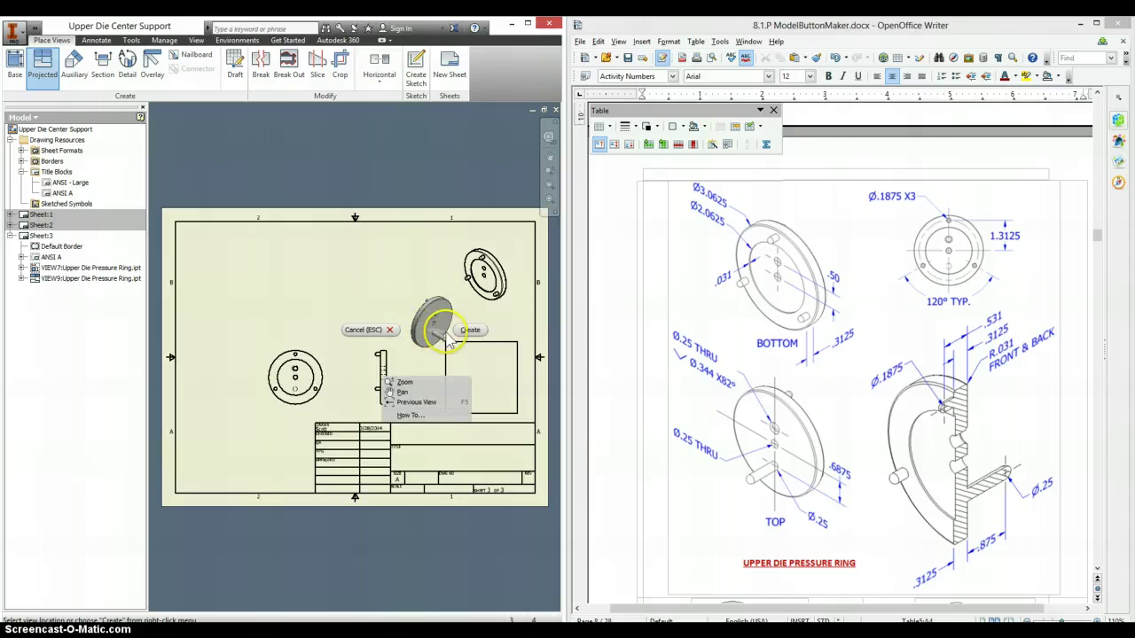
left_click(413, 380)
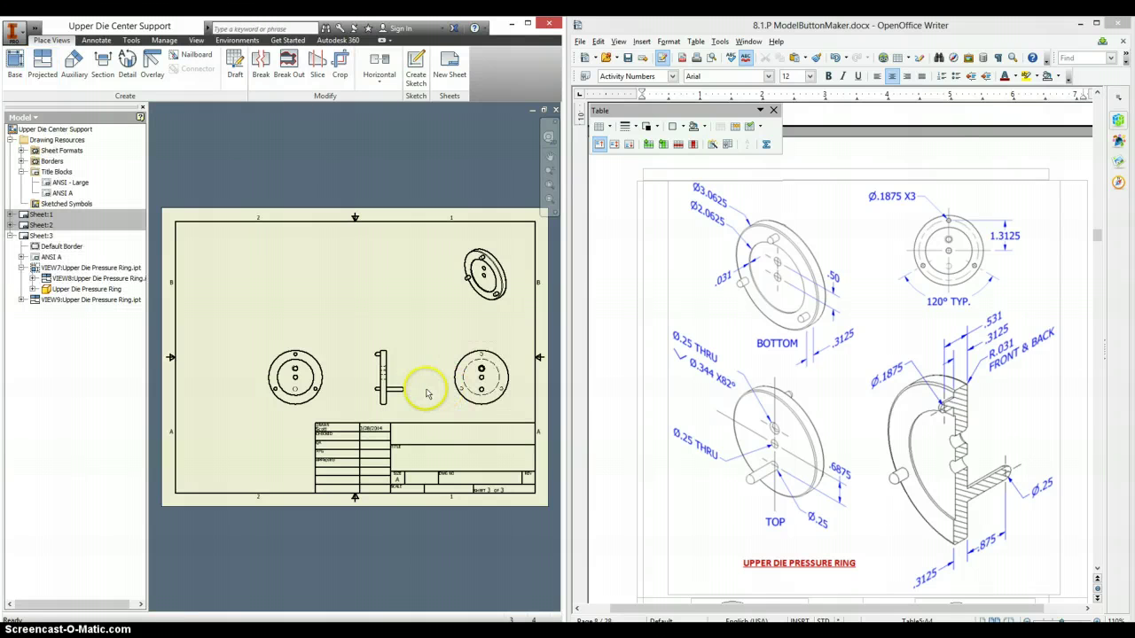
scroll(426, 394, "up", 3)
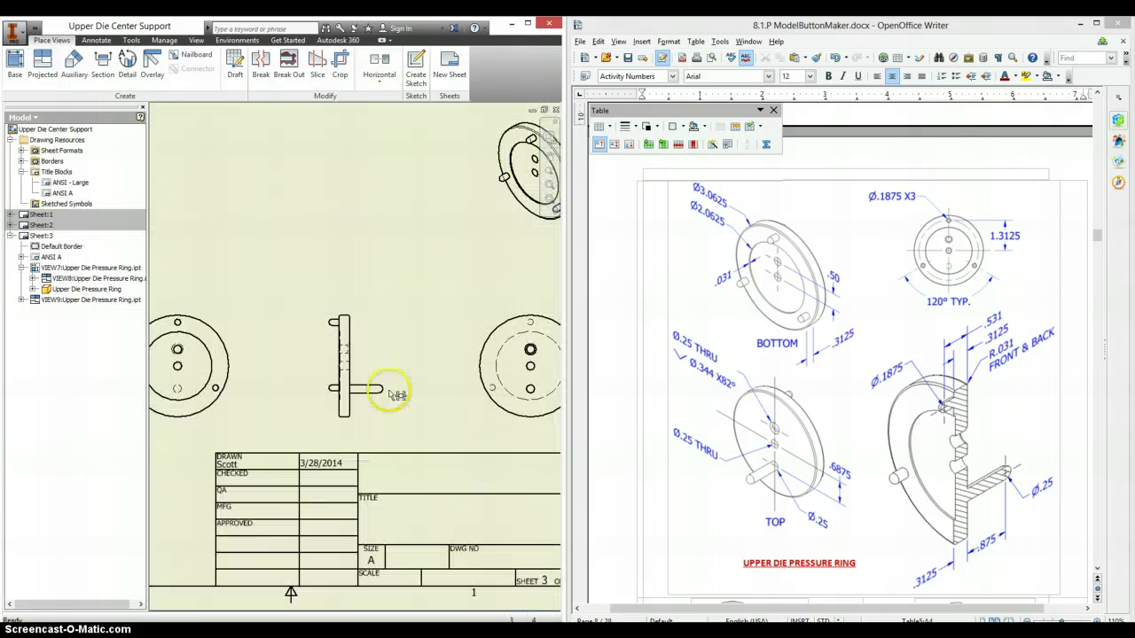
- Switch the front view's style to Hidden Line Removed
double_click(231, 410)
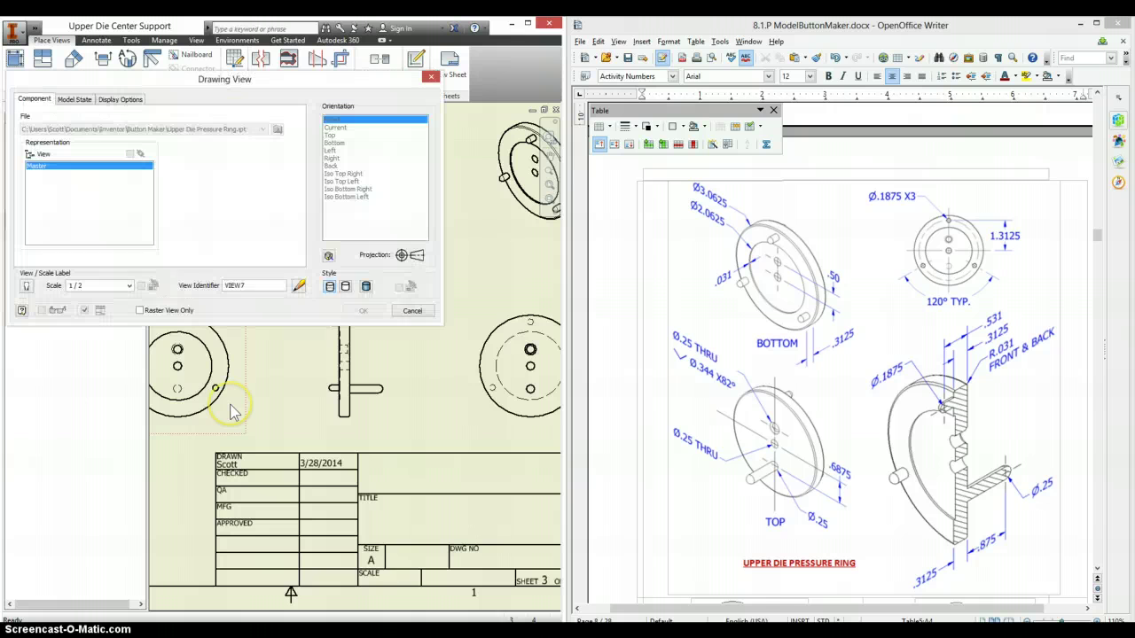
left_click(345, 287)
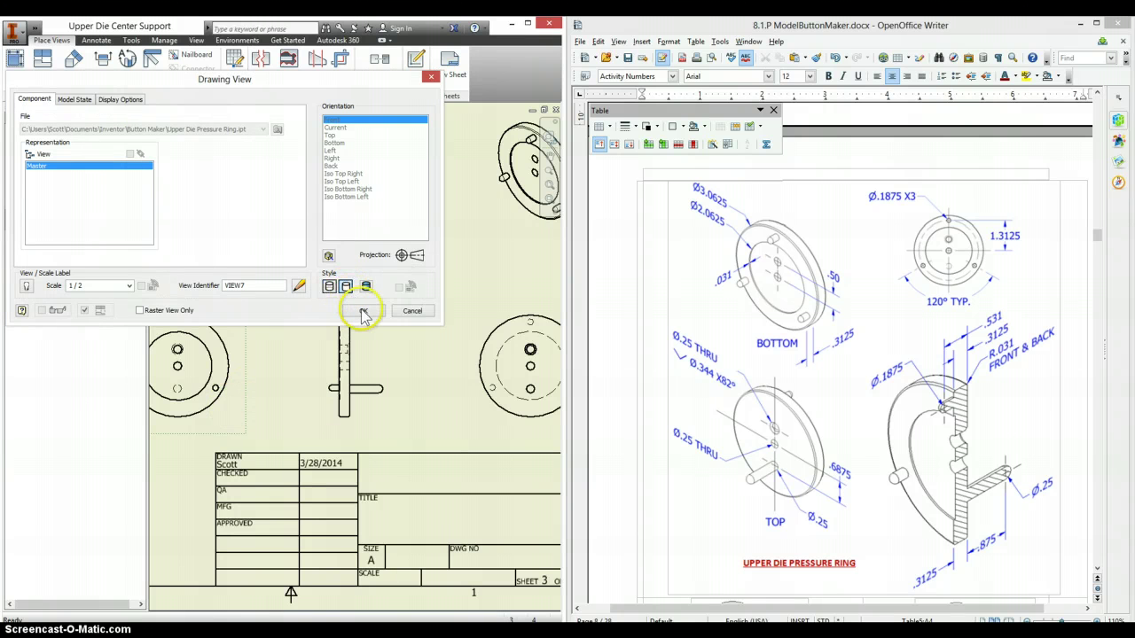
left_click(364, 312)
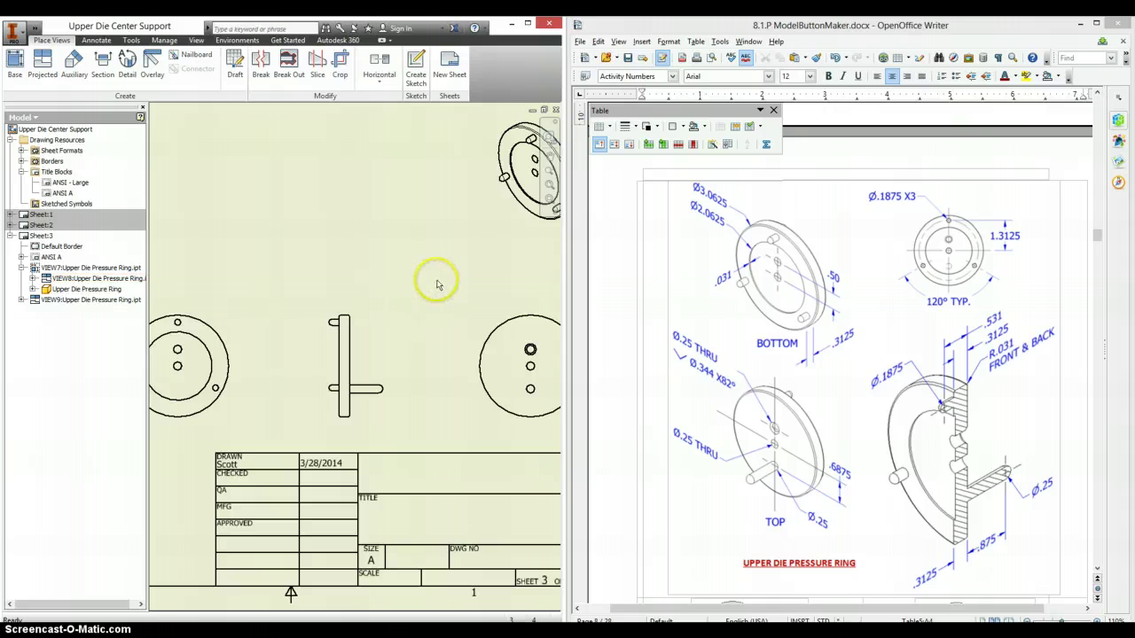
key("Home")
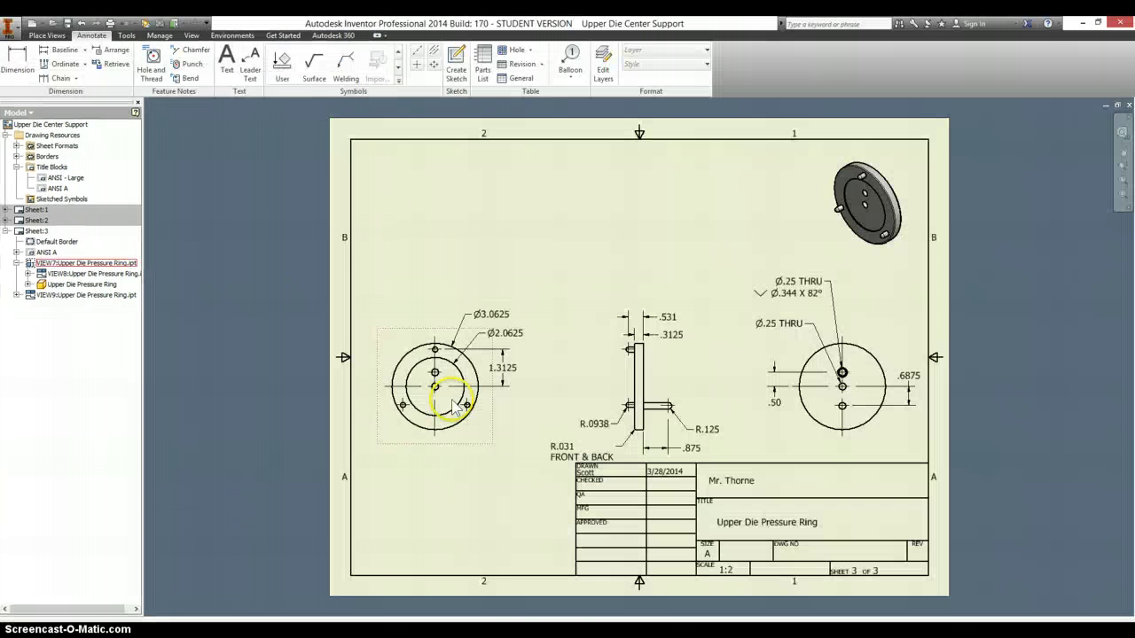
- Draw a bolt-circle centerline through the pressure ring's three holes
scroll(439, 372, "up", 5)
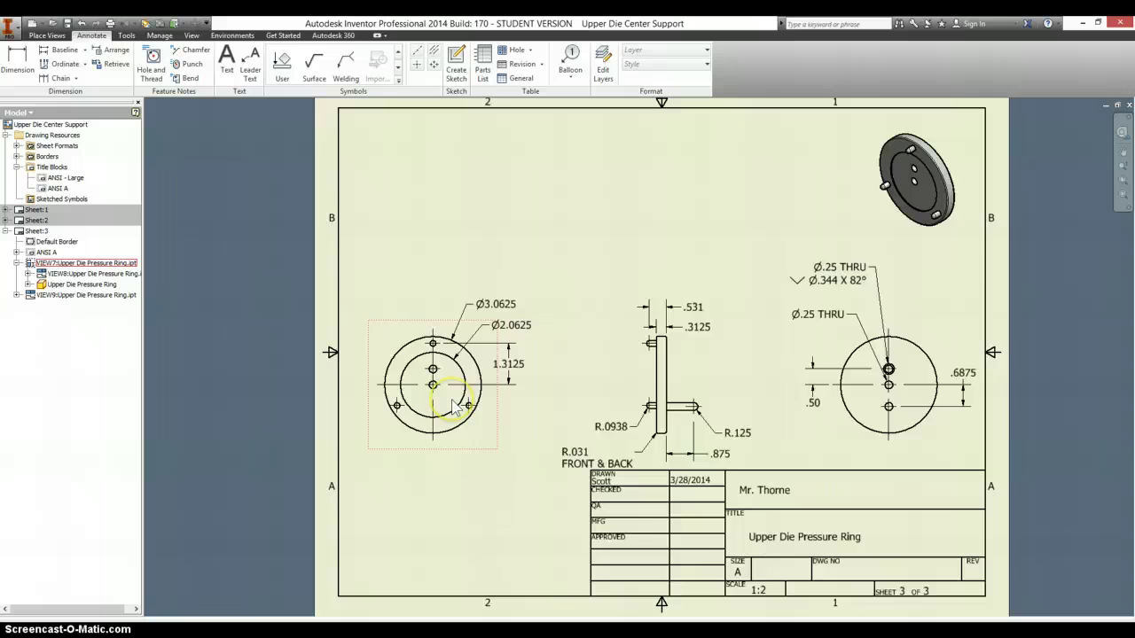
left_click(419, 54)
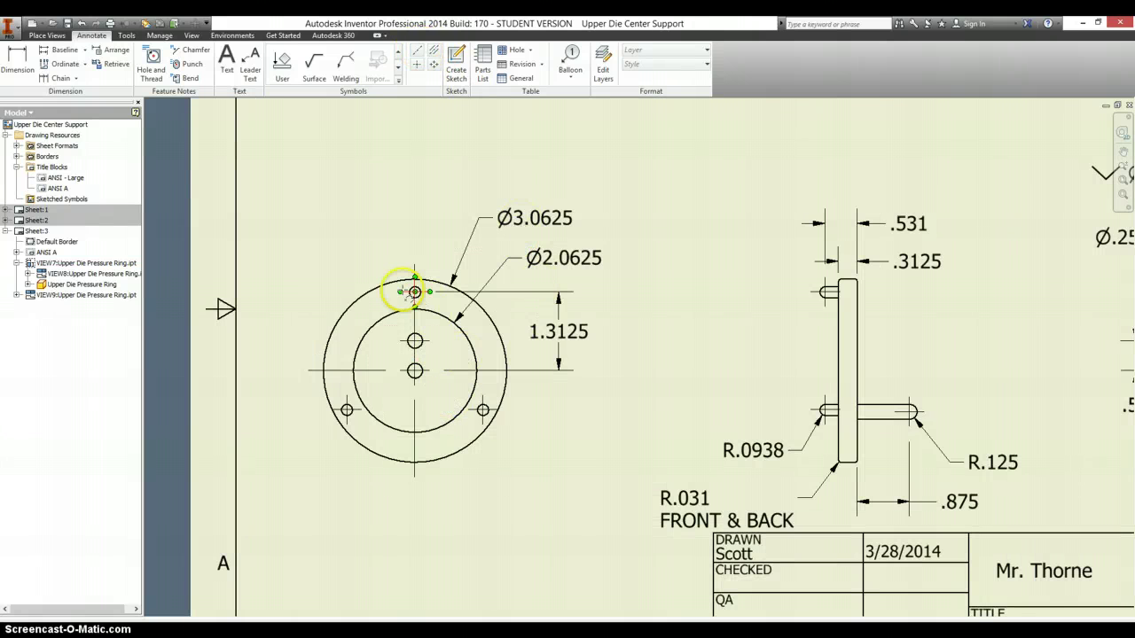
left_click(415, 293)
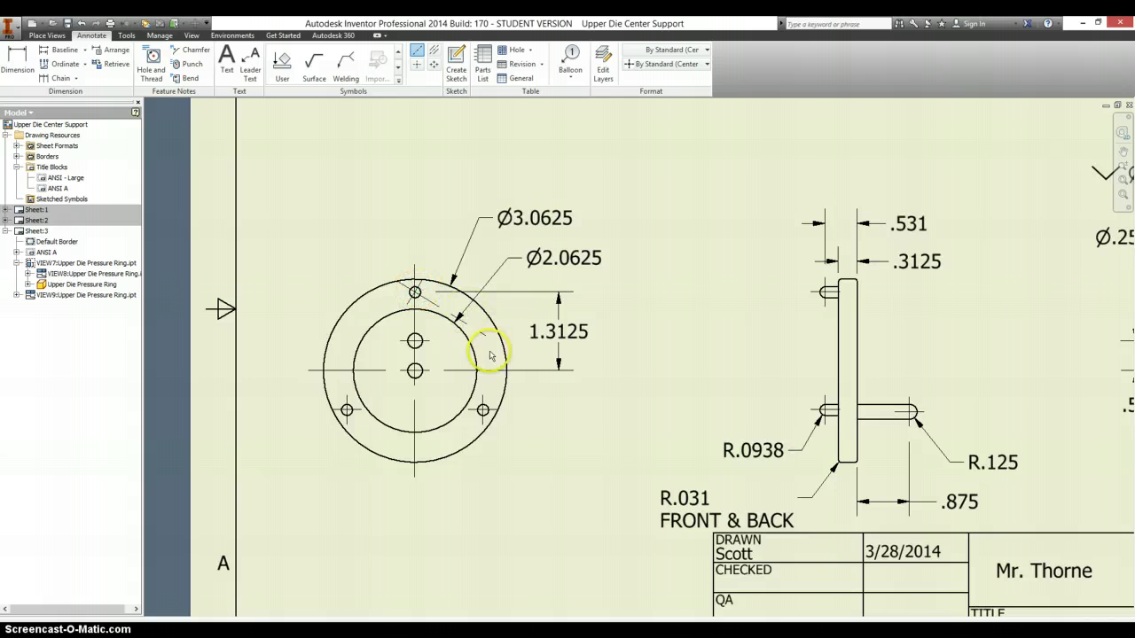
left_click(483, 410)
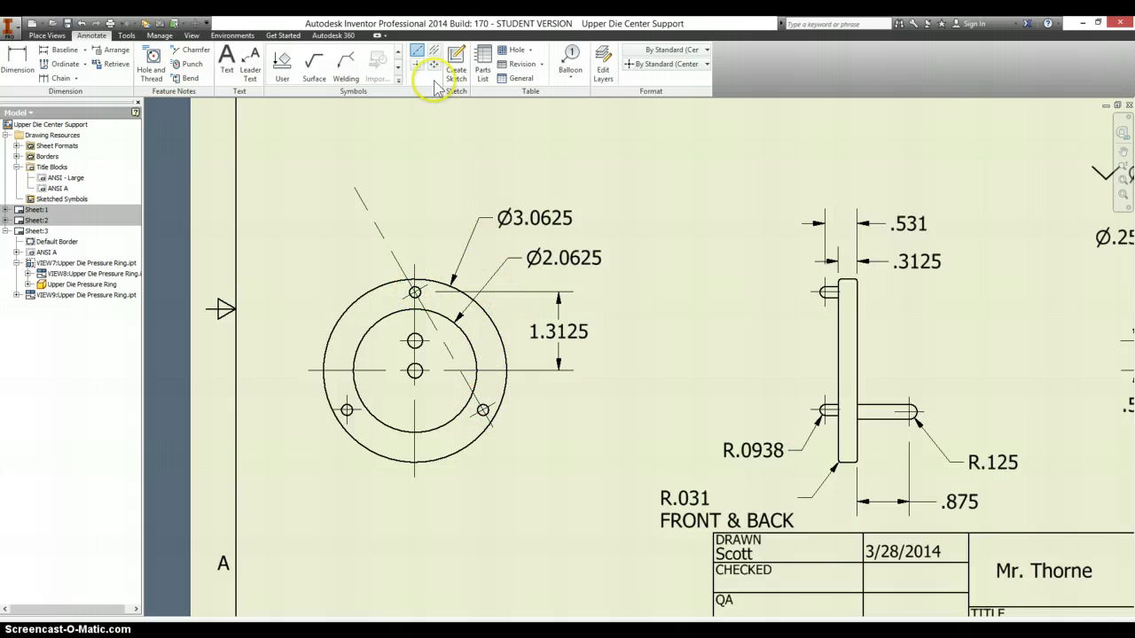
left_click(346, 411)
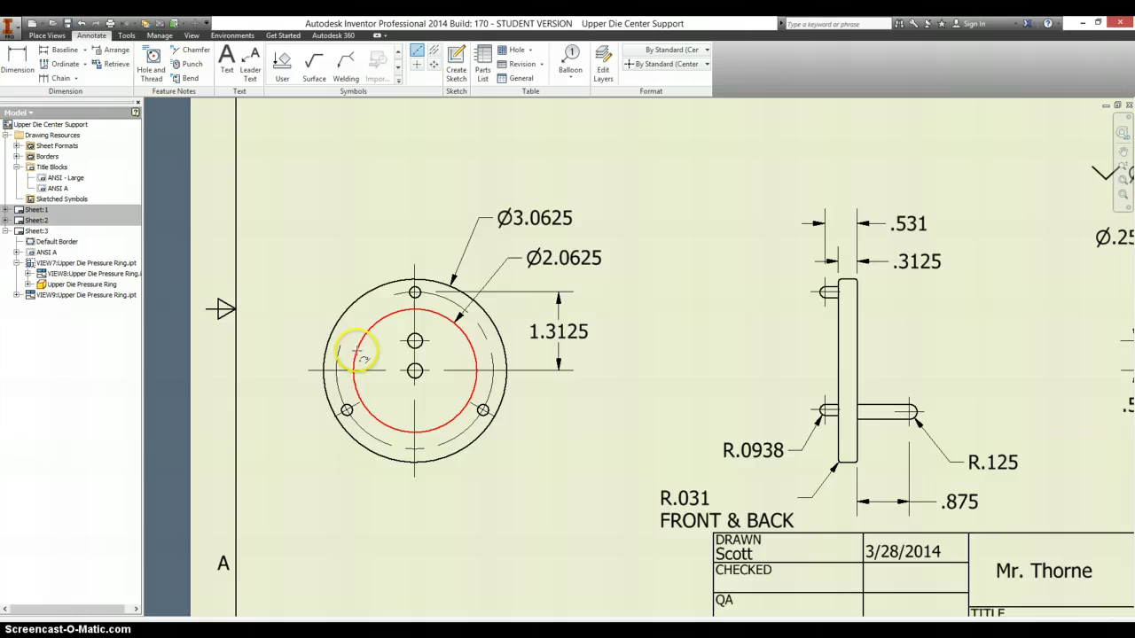
left_click(415, 293)
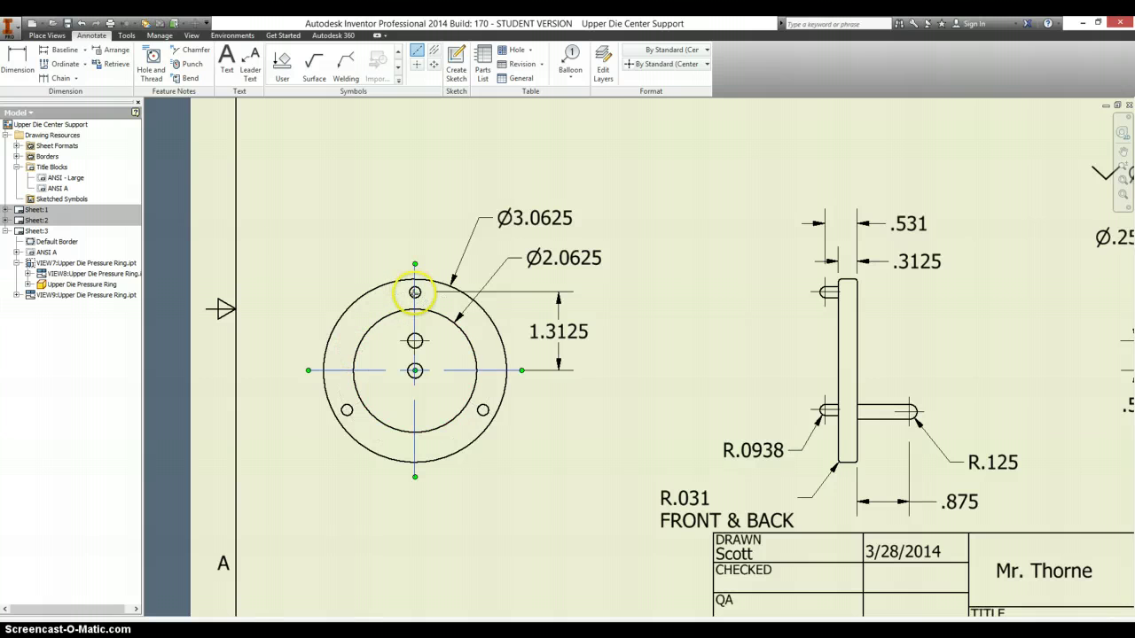
right_click(372, 246)
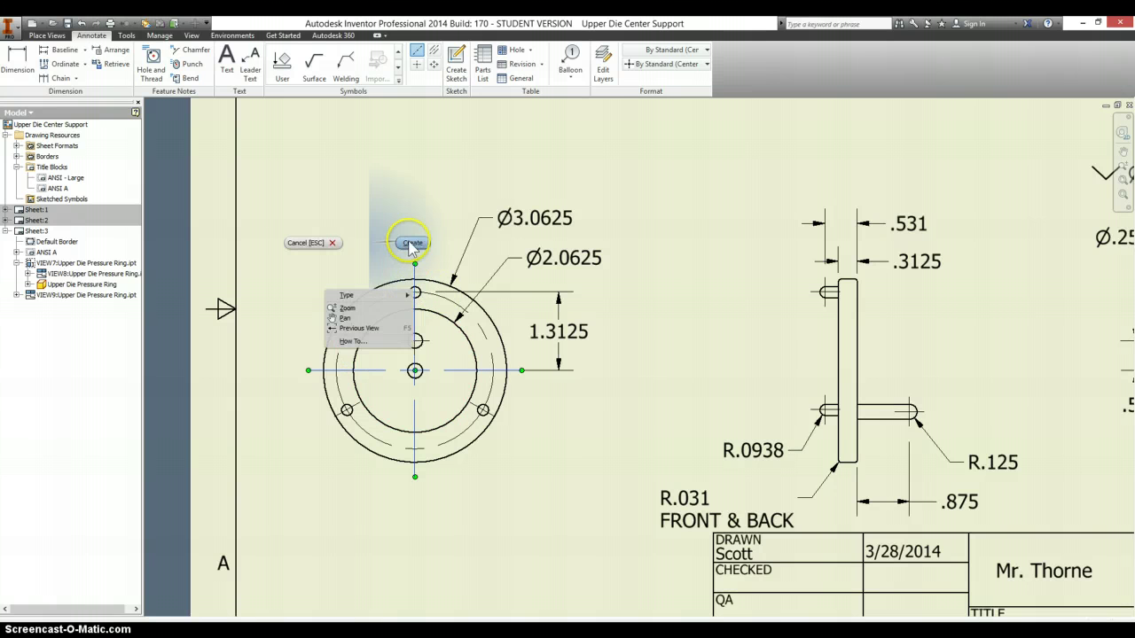
left_click(411, 244)
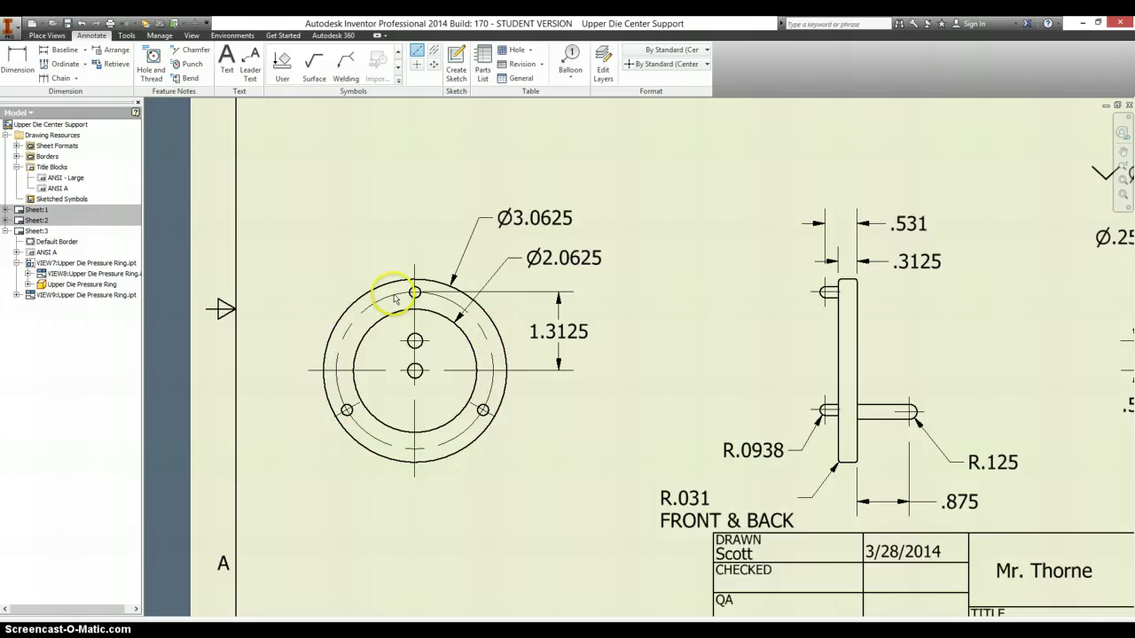
- Dimension the 120° angle between the two lower holes and append TYP
key("d")
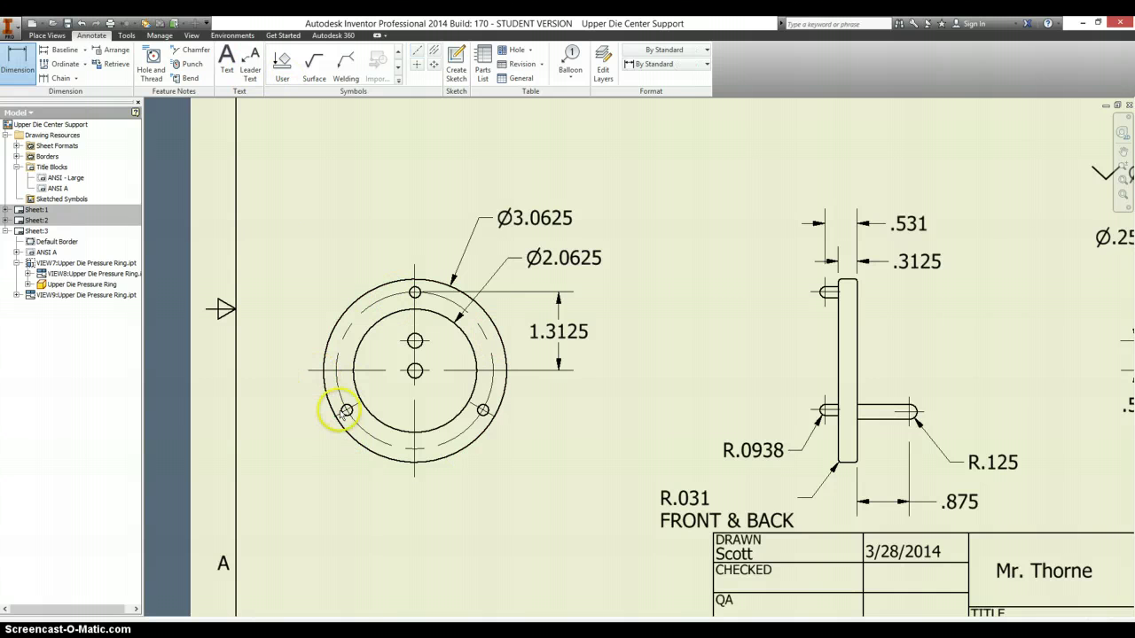
left_click(339, 420)
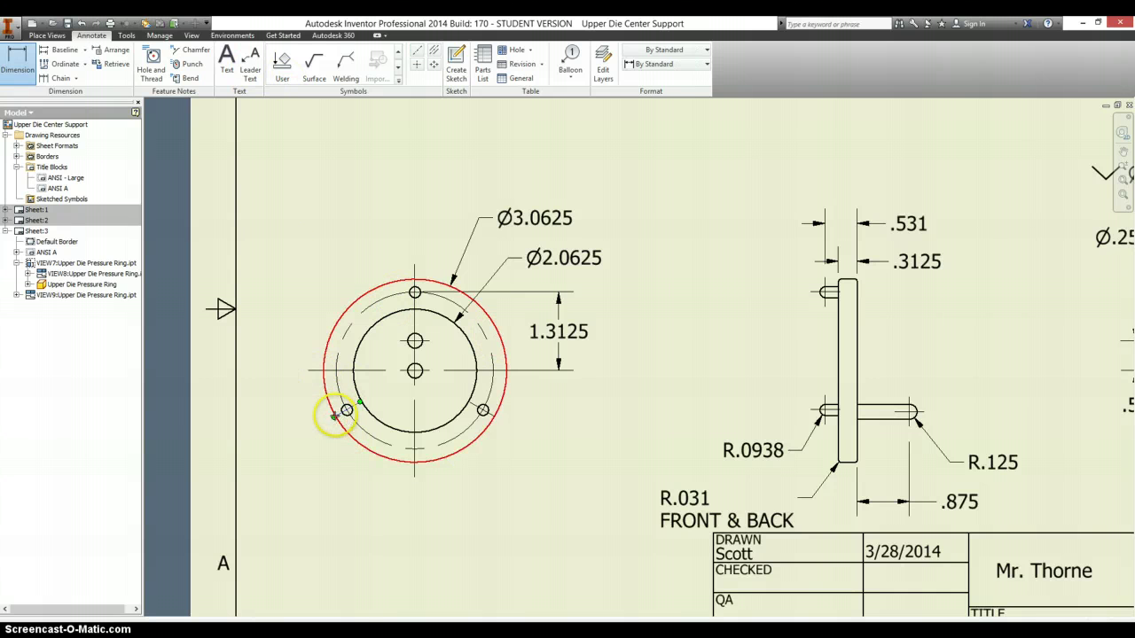
left_click(494, 424)
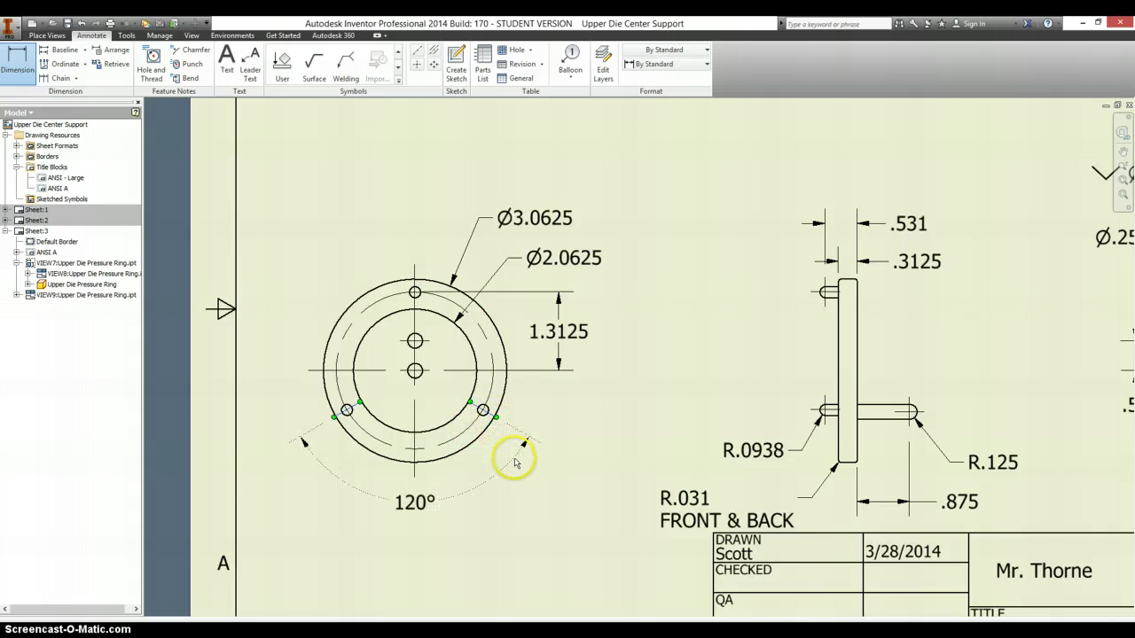
left_click(418, 506)
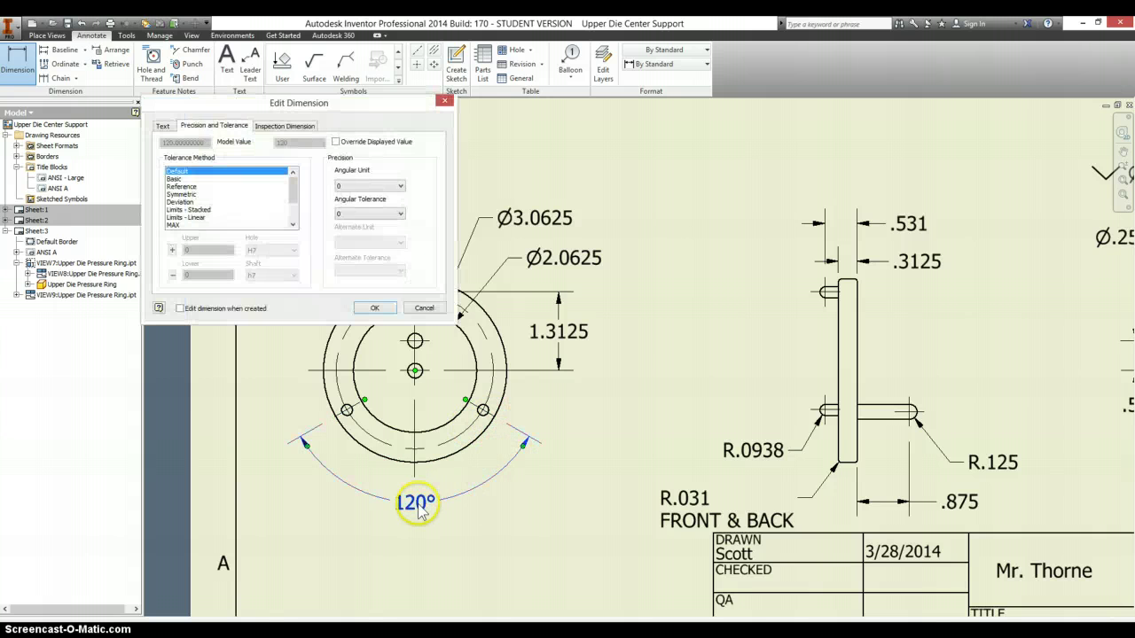
left_click(163, 127)
left_click(239, 176)
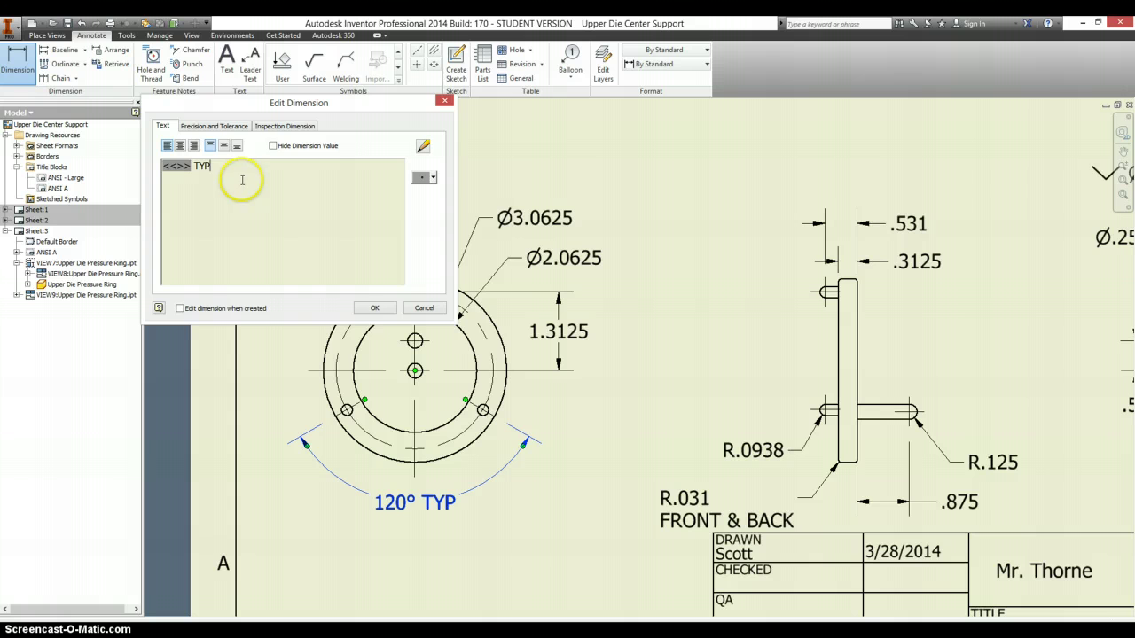
left_click(374, 308)
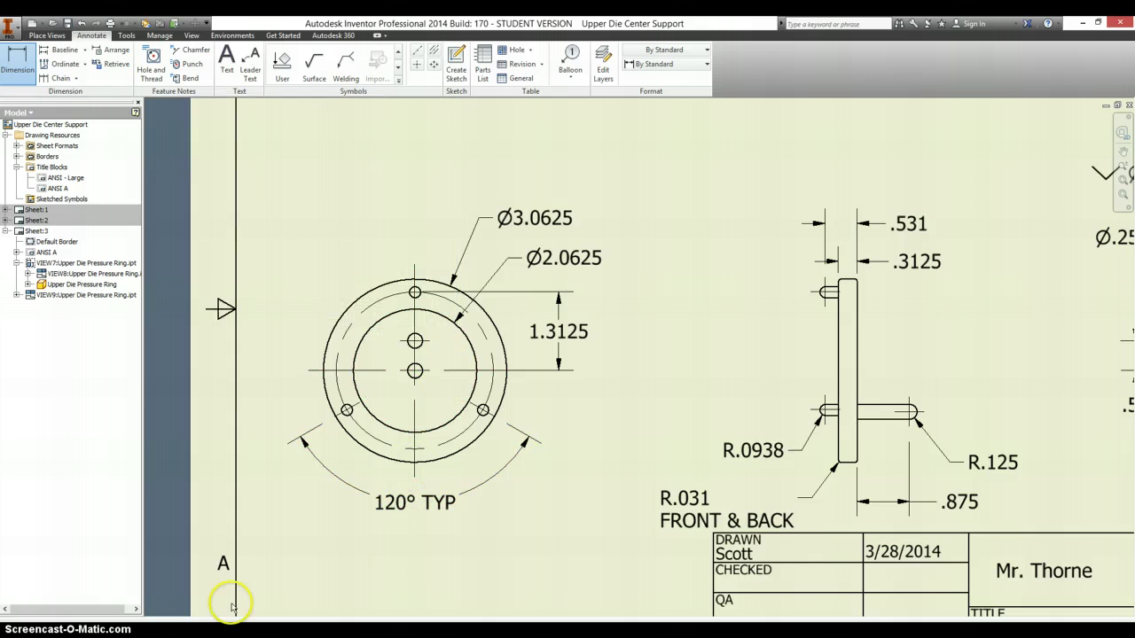
- Fit the sheet in view and bring up sheet 4 with the Upper Die Outer Ring views
key("Home")
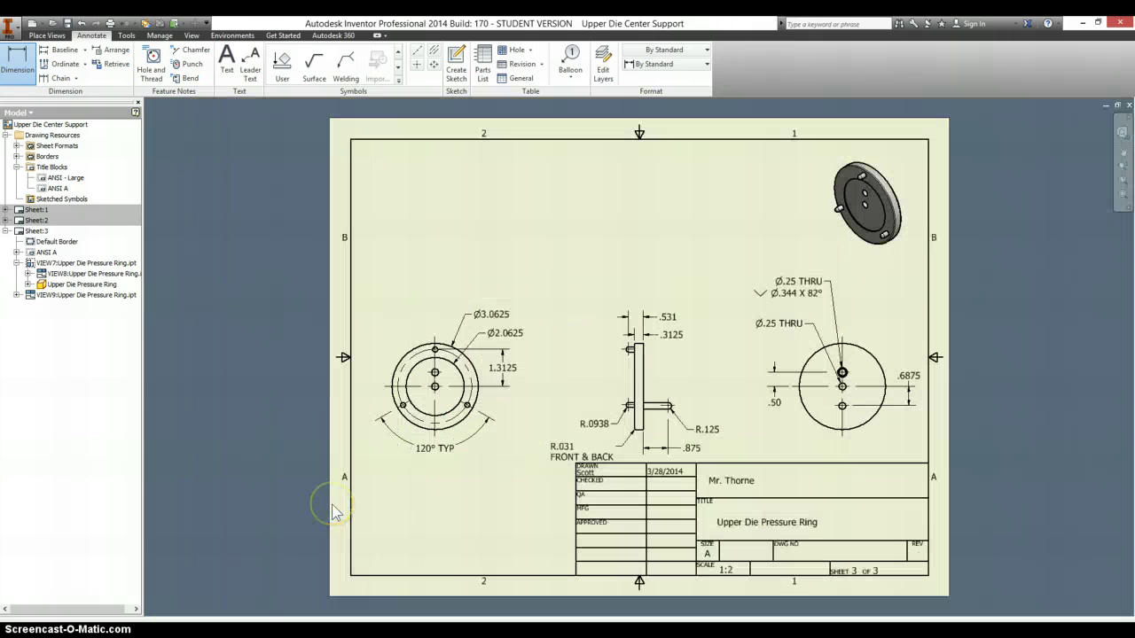
left_click(335, 507)
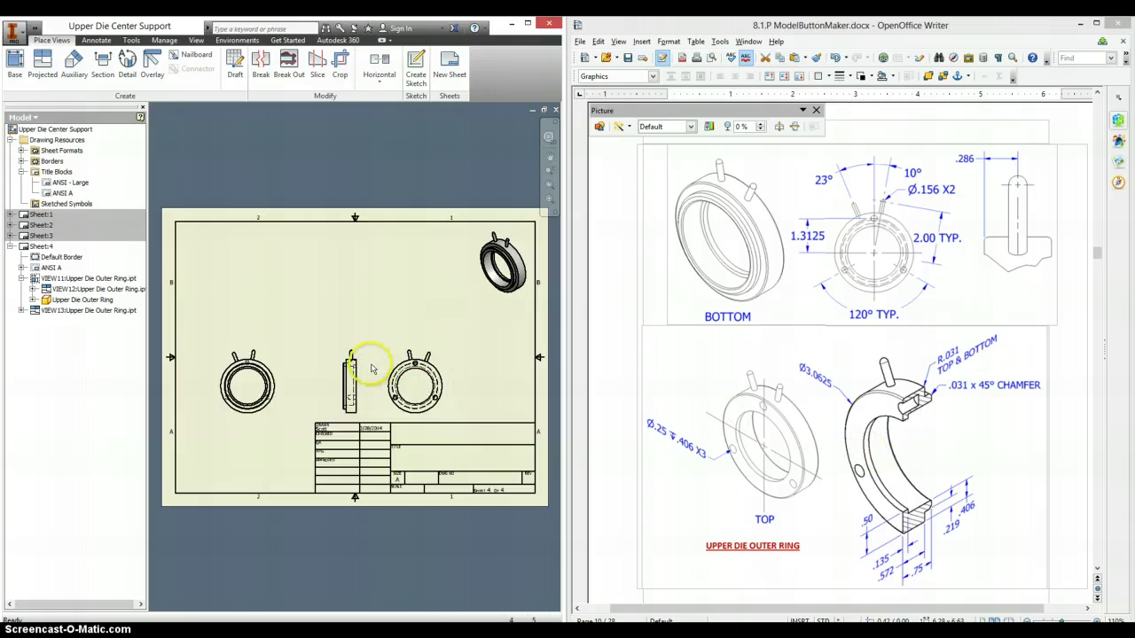
- Cut section A-A vertically through the outer ring's left view and place it to the right
left_click(102, 60)
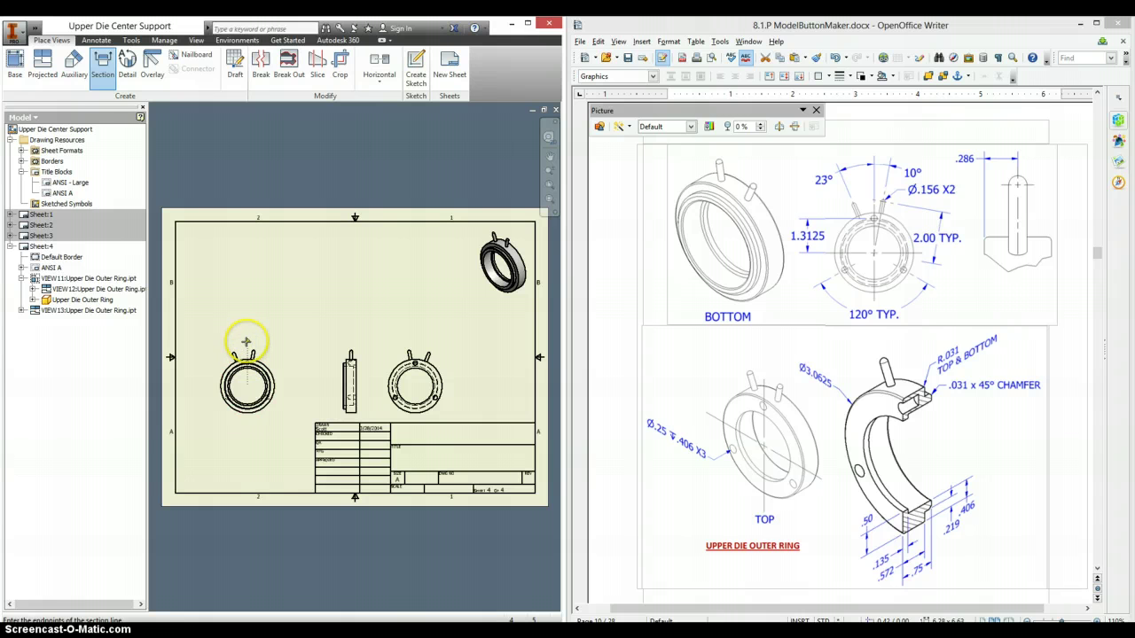
left_click(247, 341)
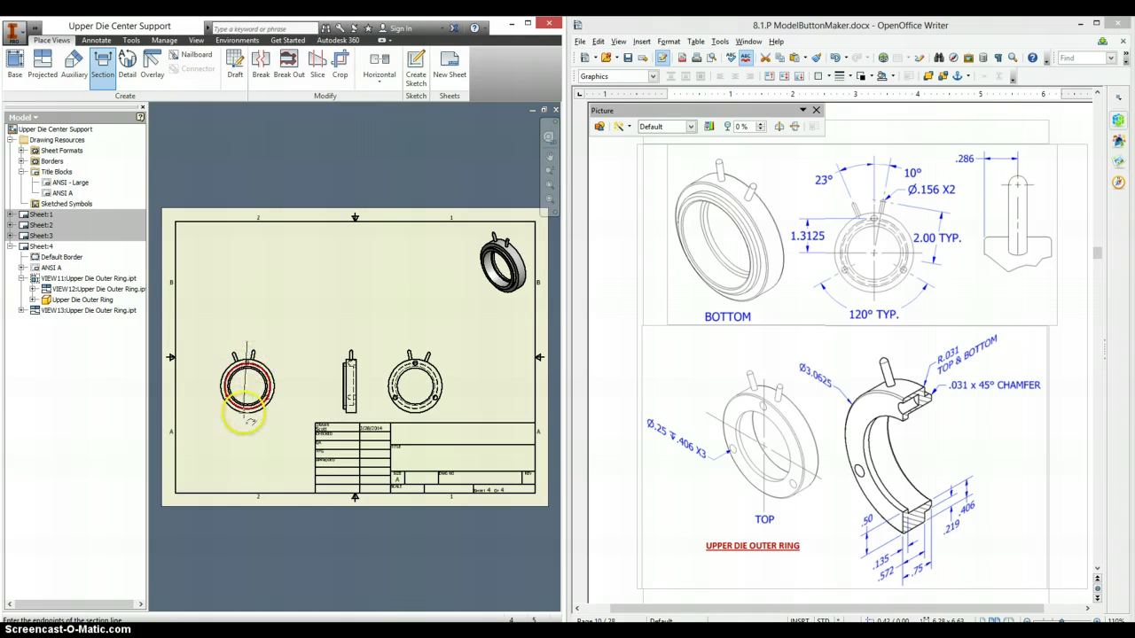
left_click(254, 424)
right_click(255, 424)
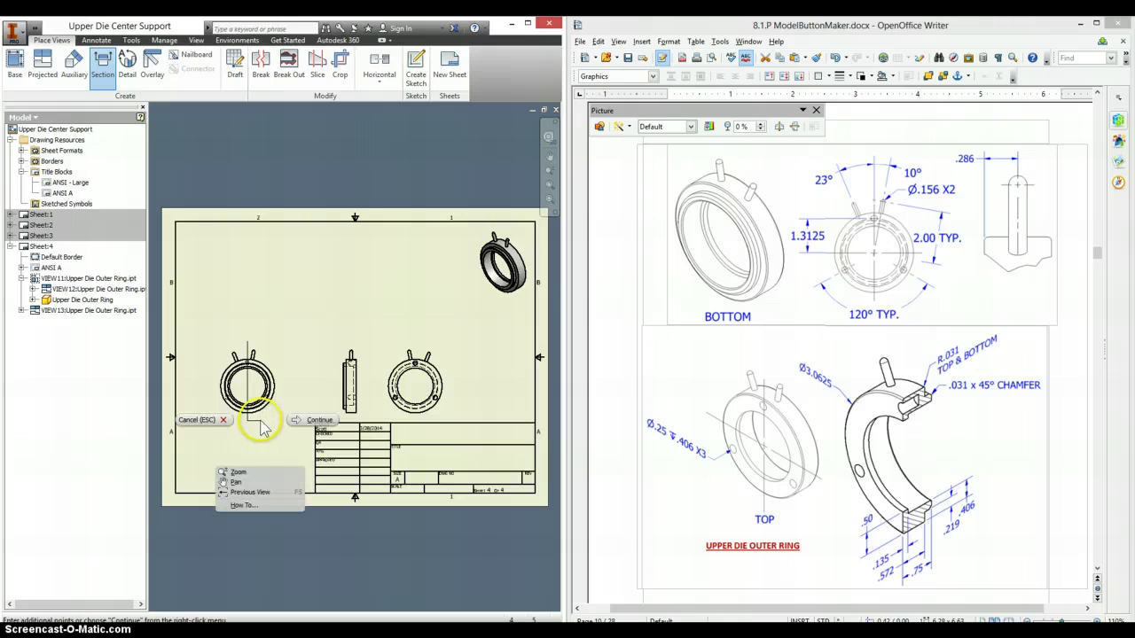
left_click(249, 470)
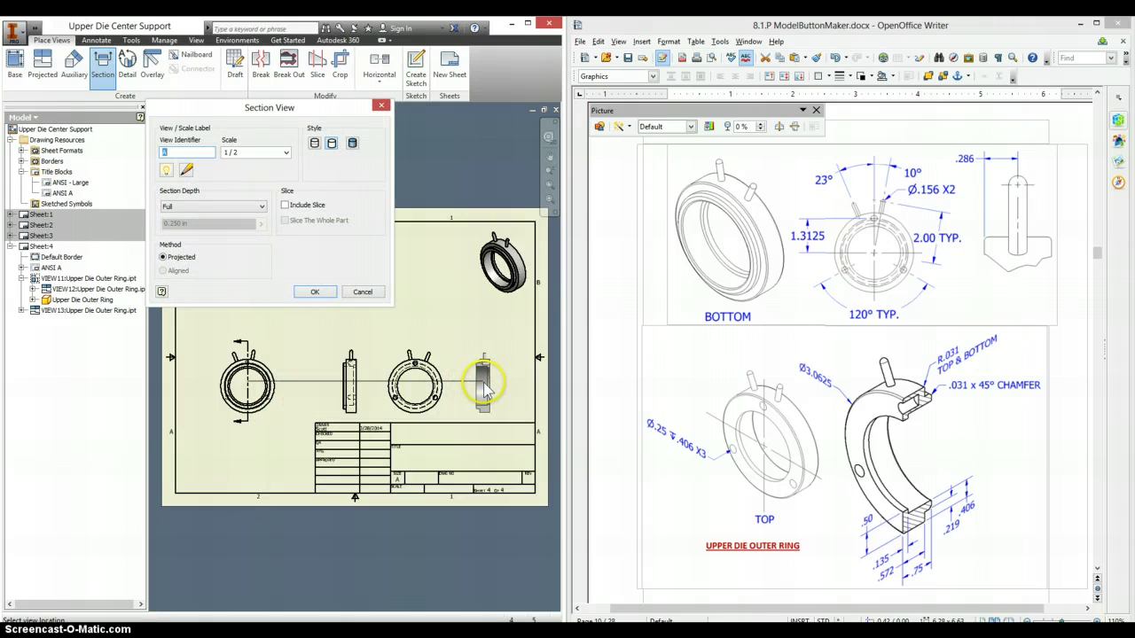
left_click(493, 386)
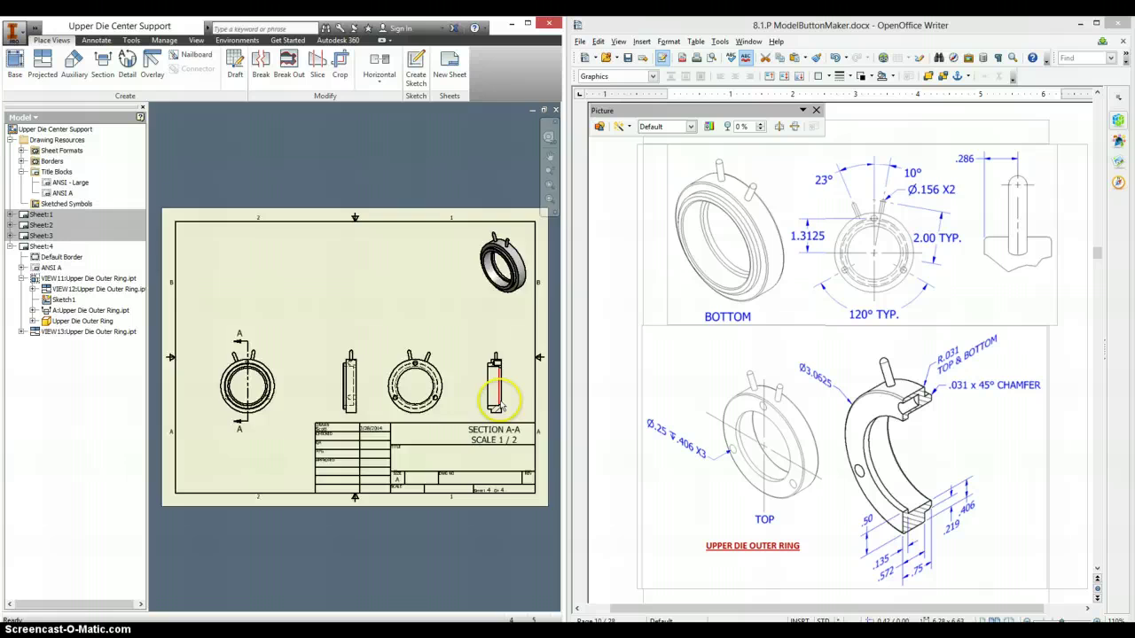
- Move the SECTION A-A label up above the section view
scroll(495, 388, "down", 3)
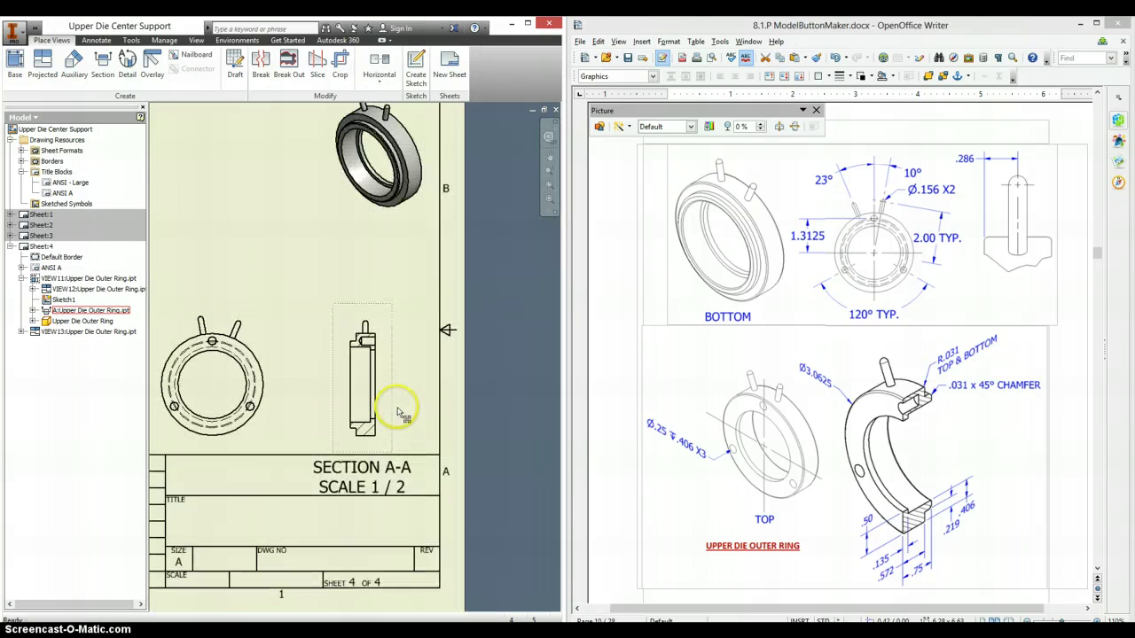
right_click(413, 396)
key("Escape")
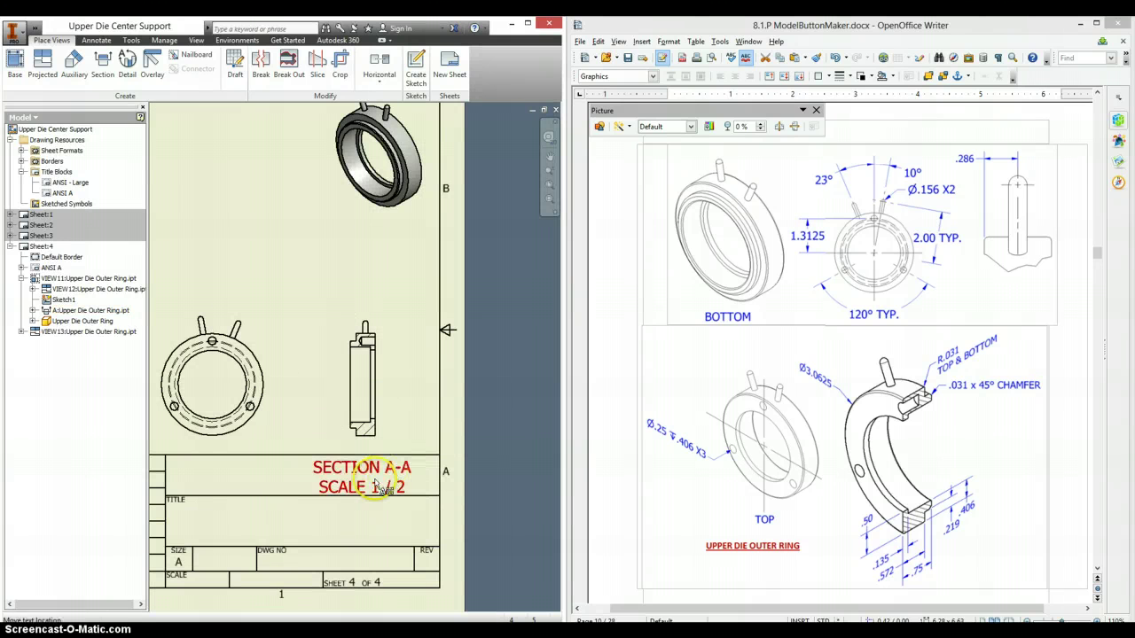
left_click_drag(376, 497, 385, 292)
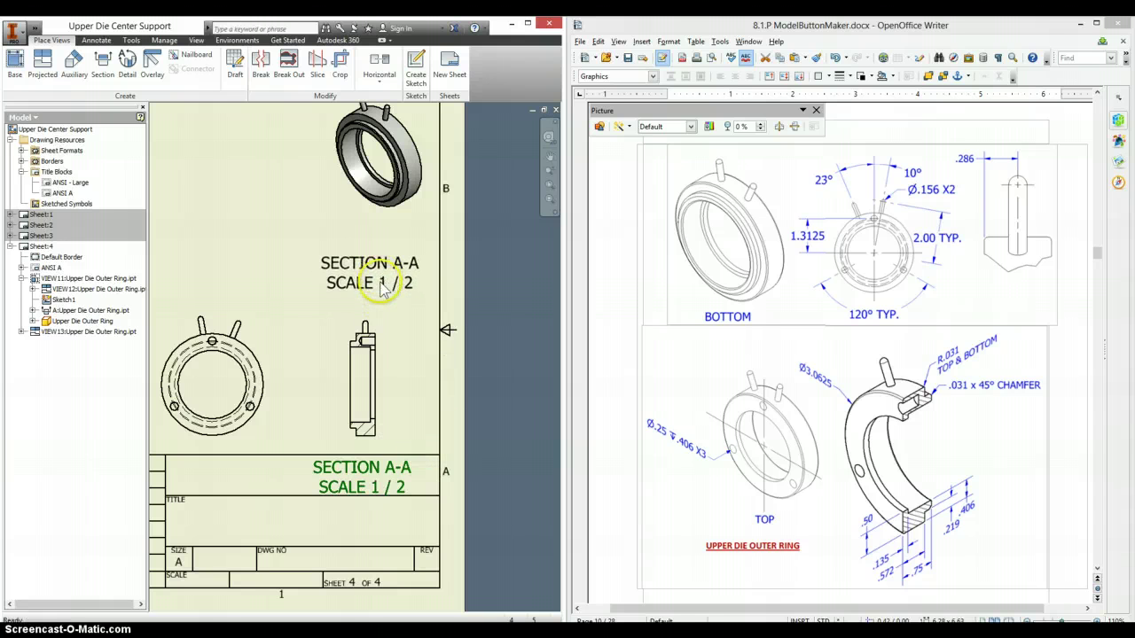
- Add bisector centerlines through both lugs and extend them to the ring's centre
scroll(375, 346, "up", 3)
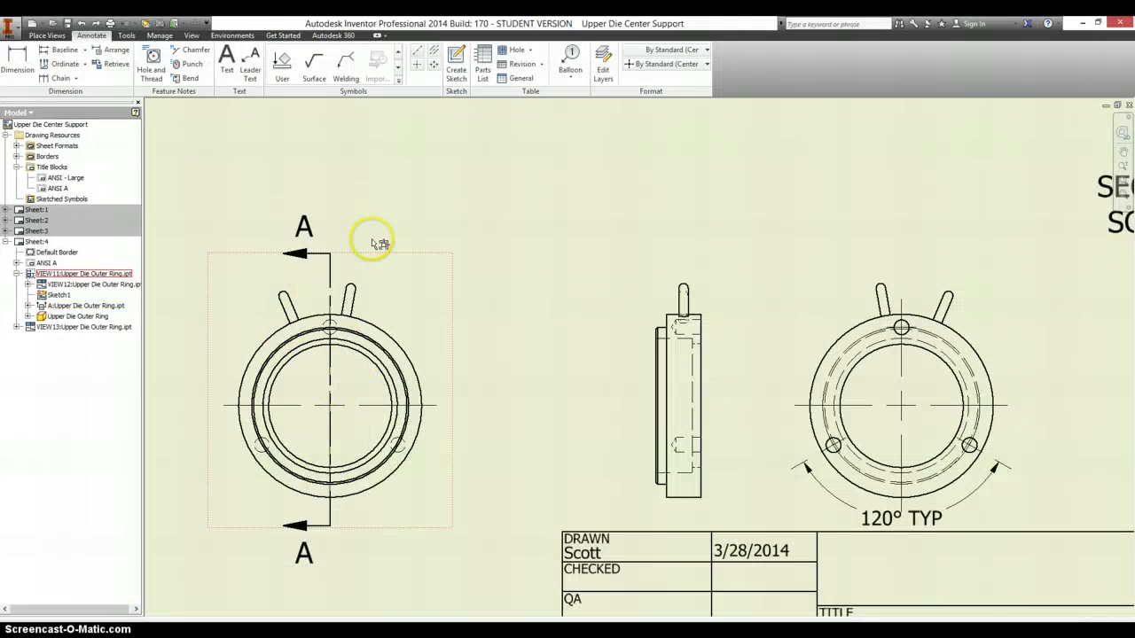
left_click(435, 53)
left_click(352, 304)
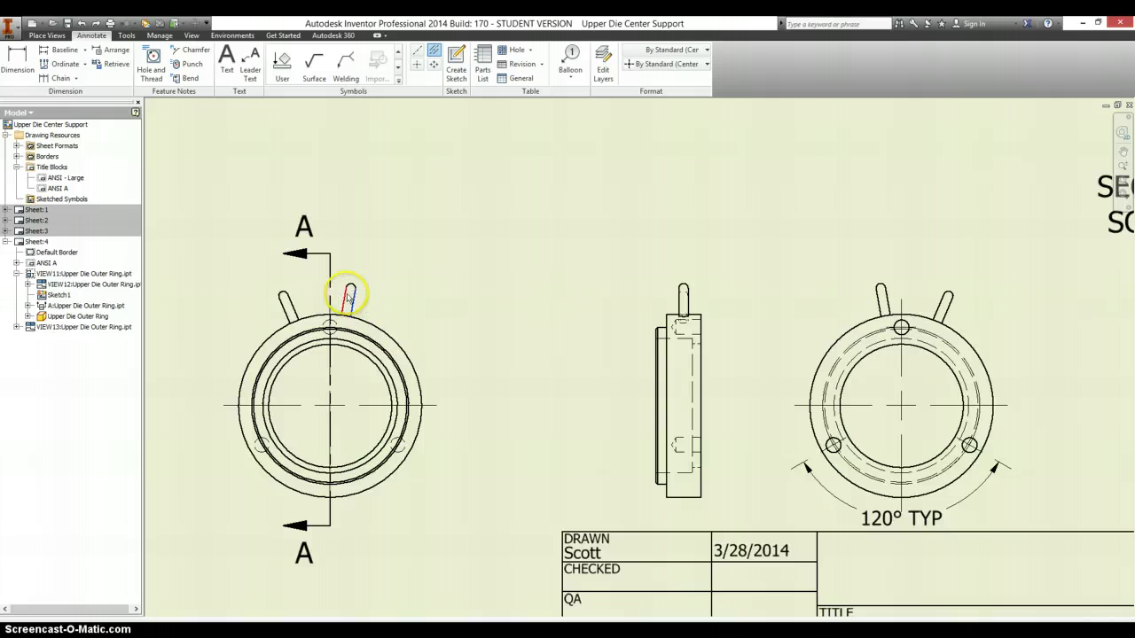
left_click(353, 302)
left_click(286, 302)
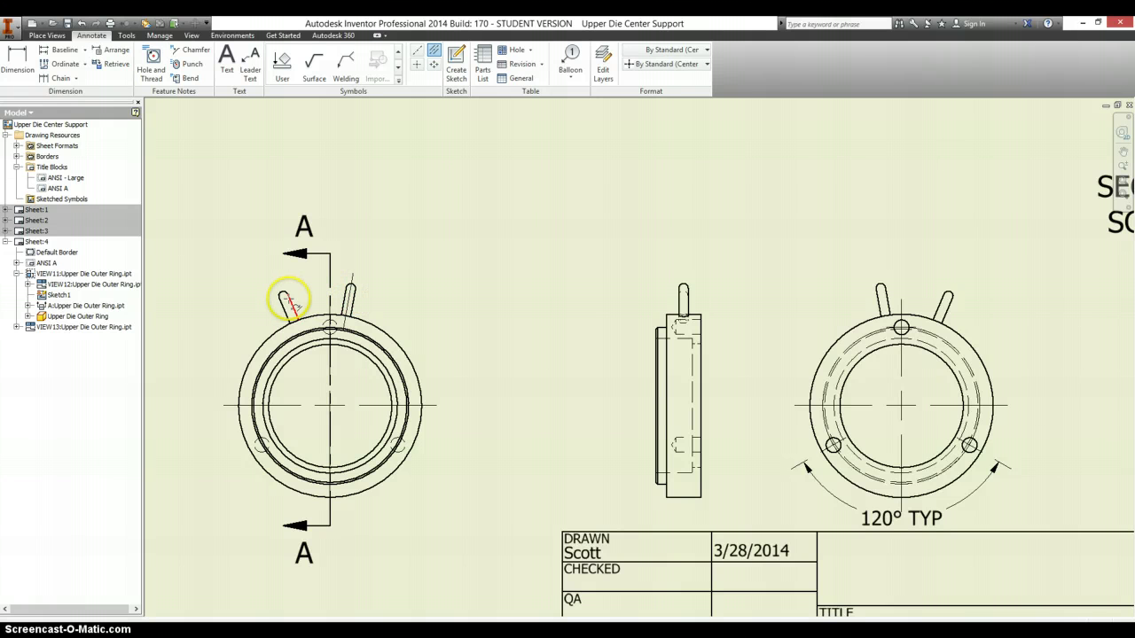
left_click(276, 307)
left_click(280, 305)
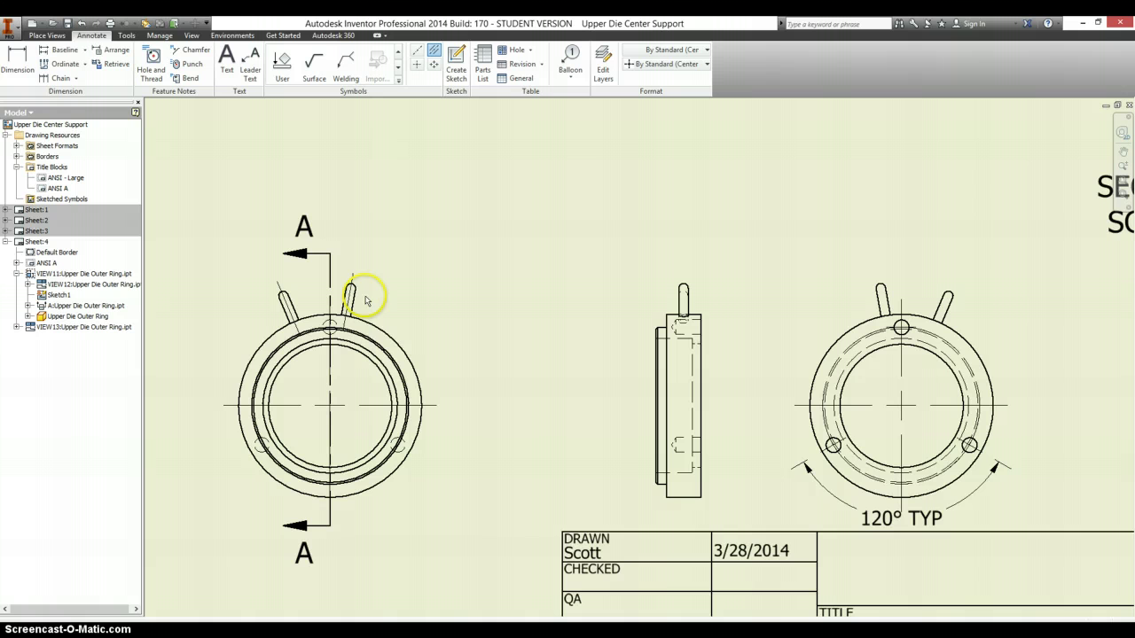
key("Escape")
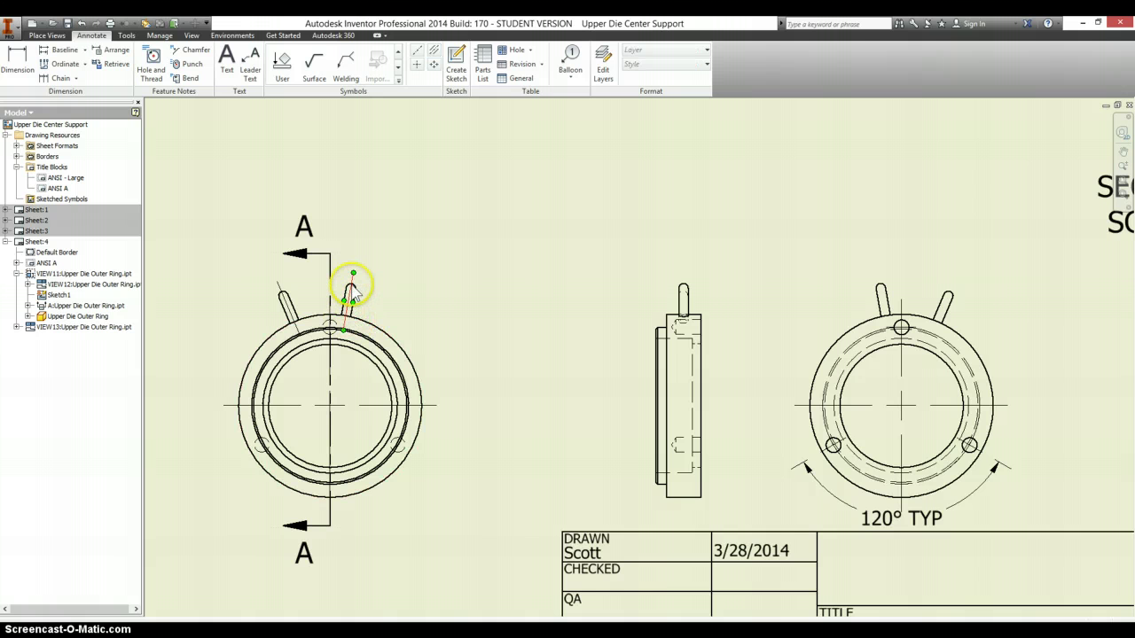
left_click_drag(359, 290, 327, 396)
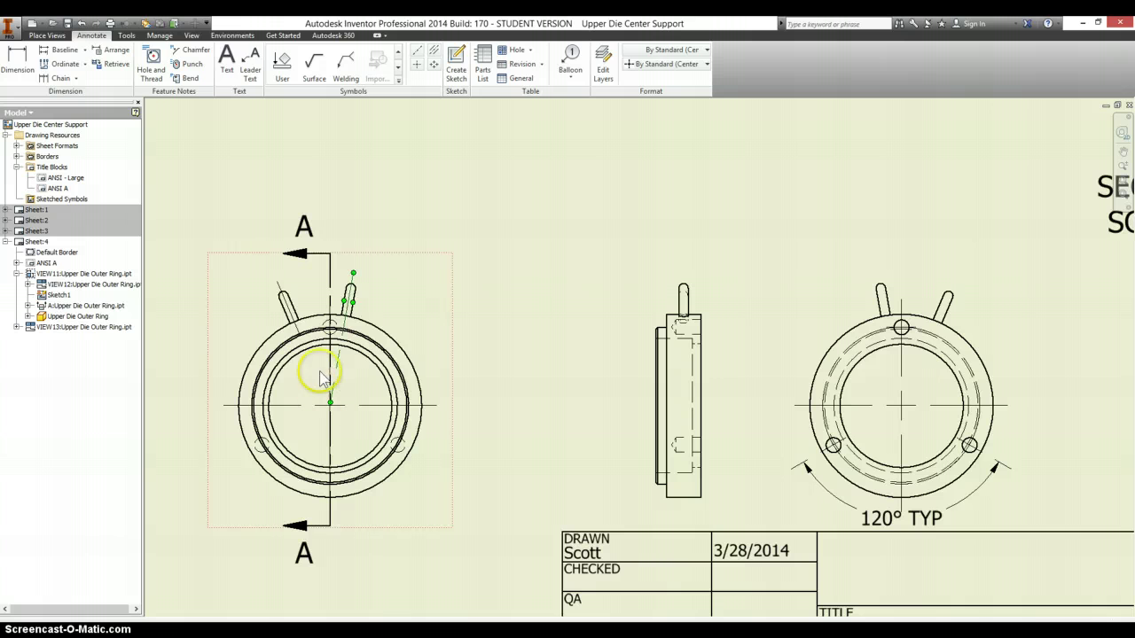
left_click_drag(303, 346, 326, 394)
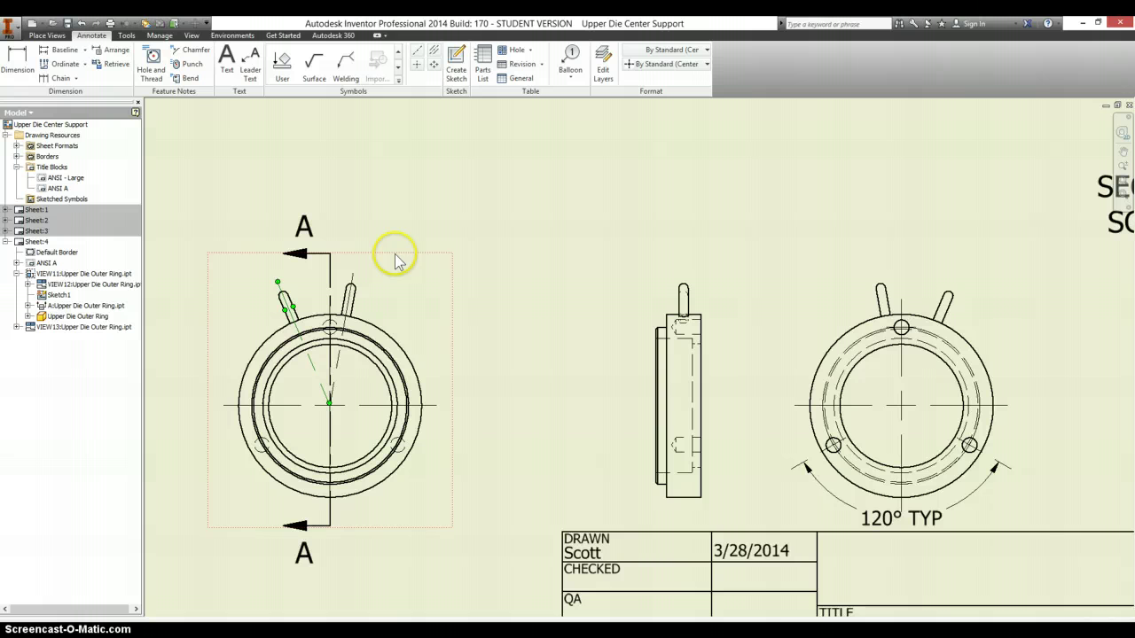
- Dimension the 10° angle between the right lug's centerline and the vertical centerline
left_click(451, 300)
key("d")
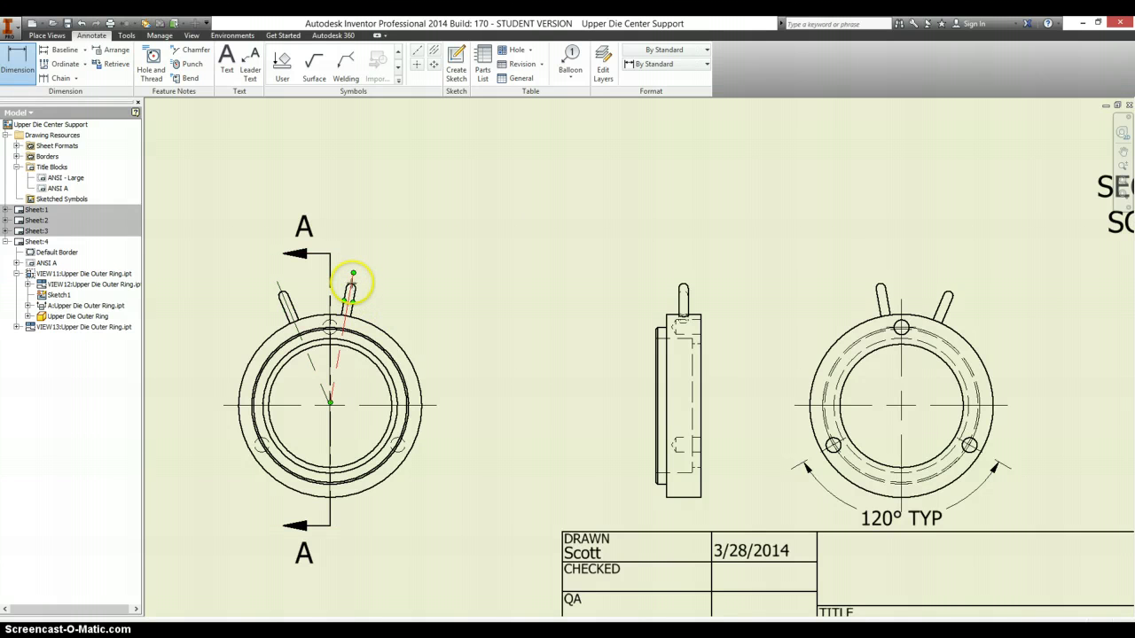
left_click(351, 284)
left_click(330, 304)
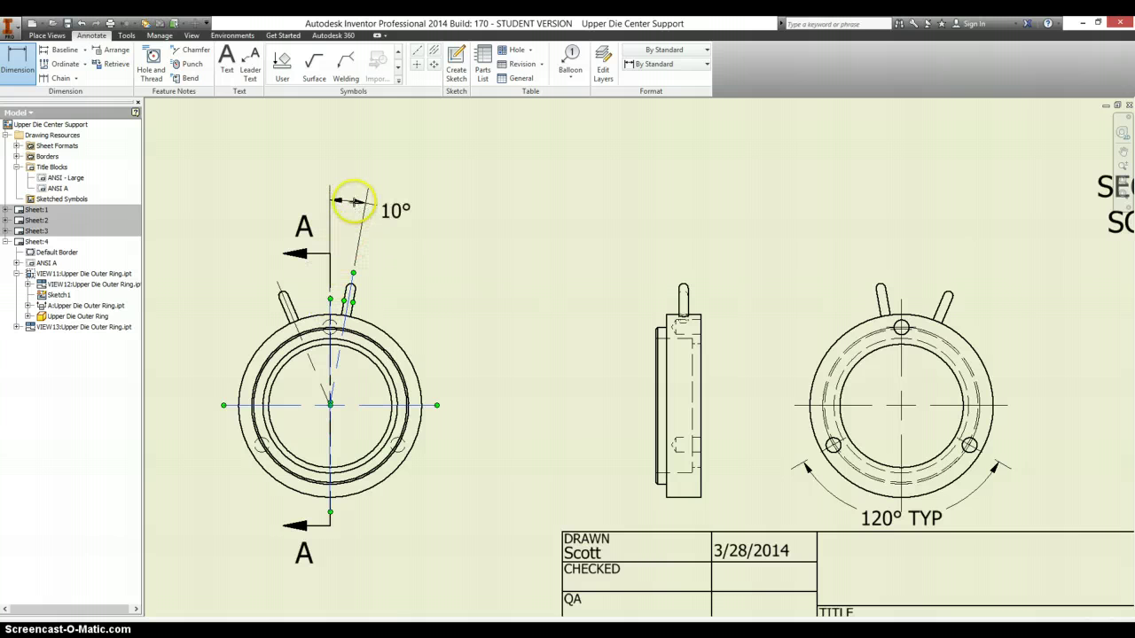
left_click(353, 203)
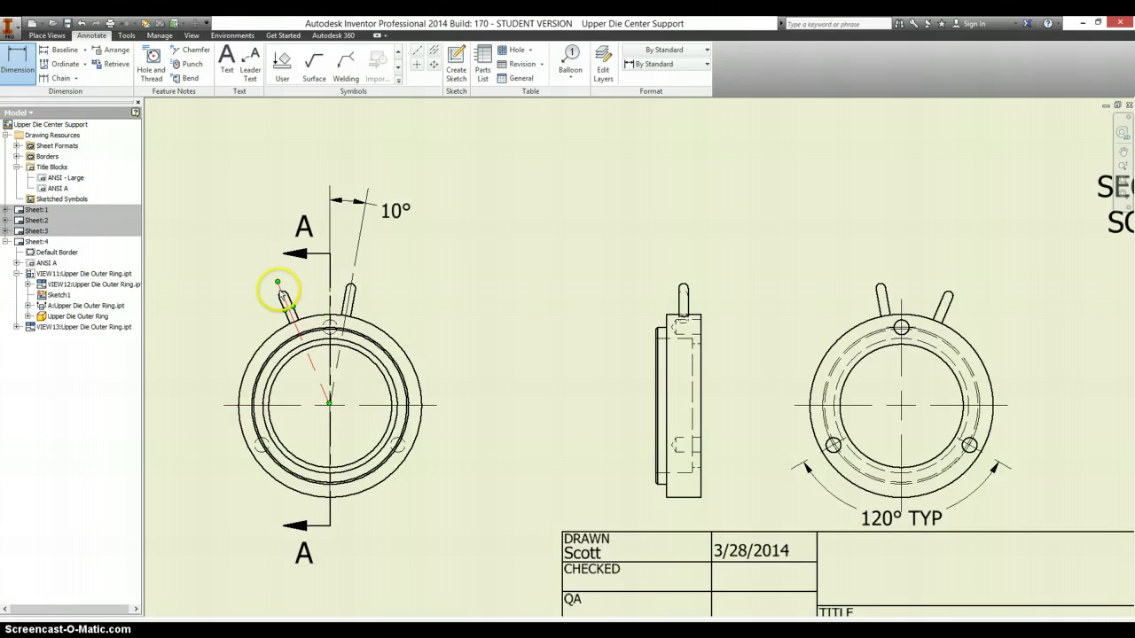
- Dimension the 23° angle between the left lug's centerline and the vertical centerline
left_click(279, 289)
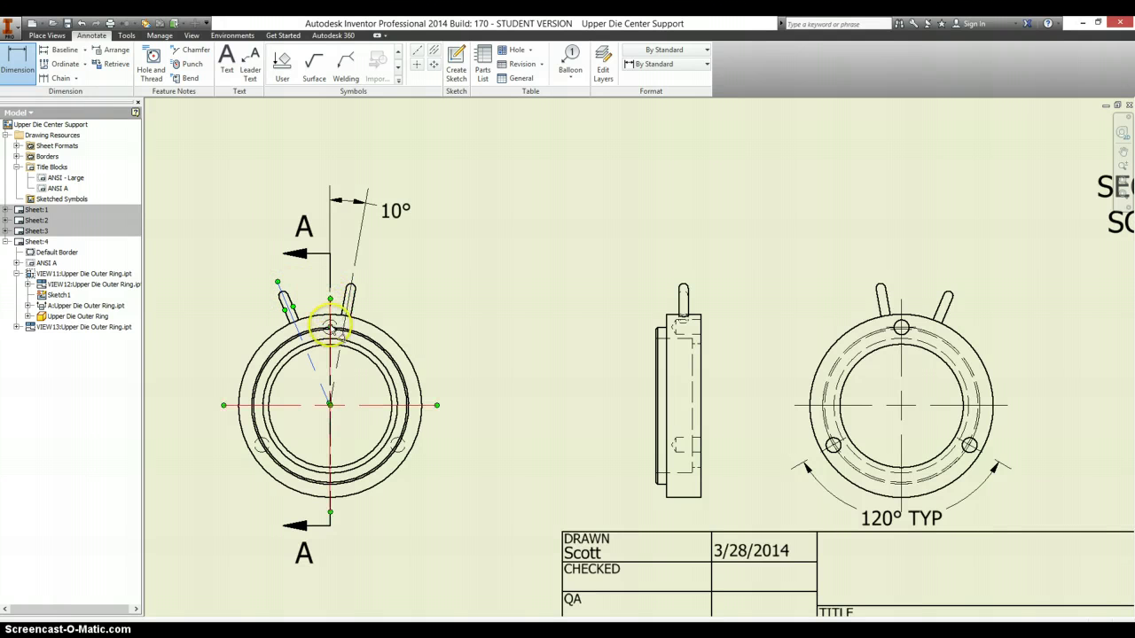
left_click(325, 309)
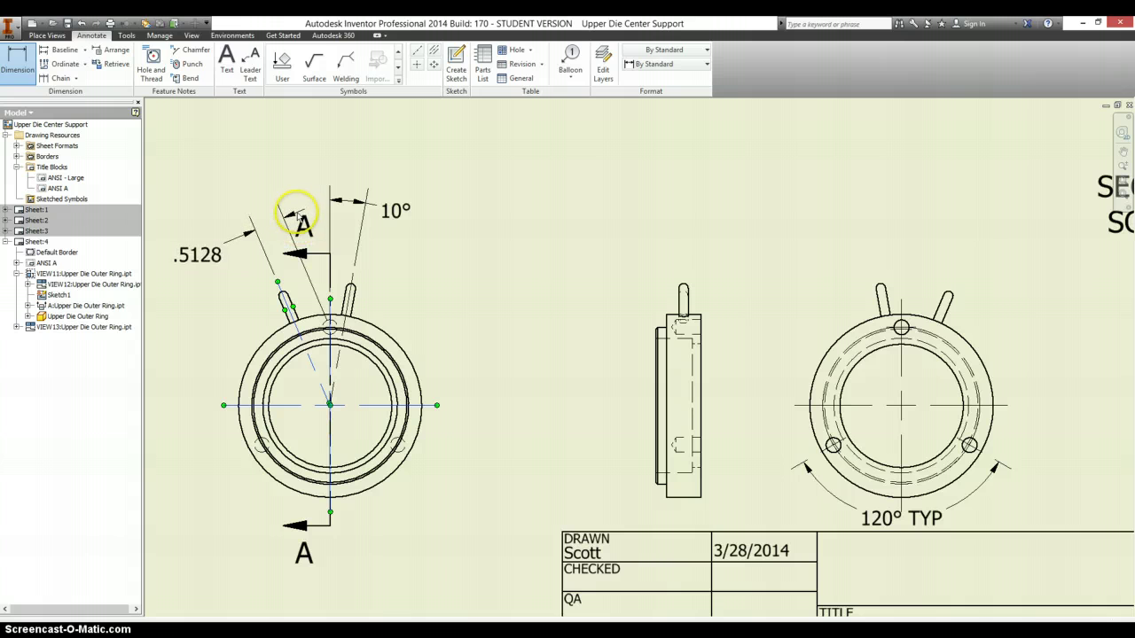
left_click(18, 64)
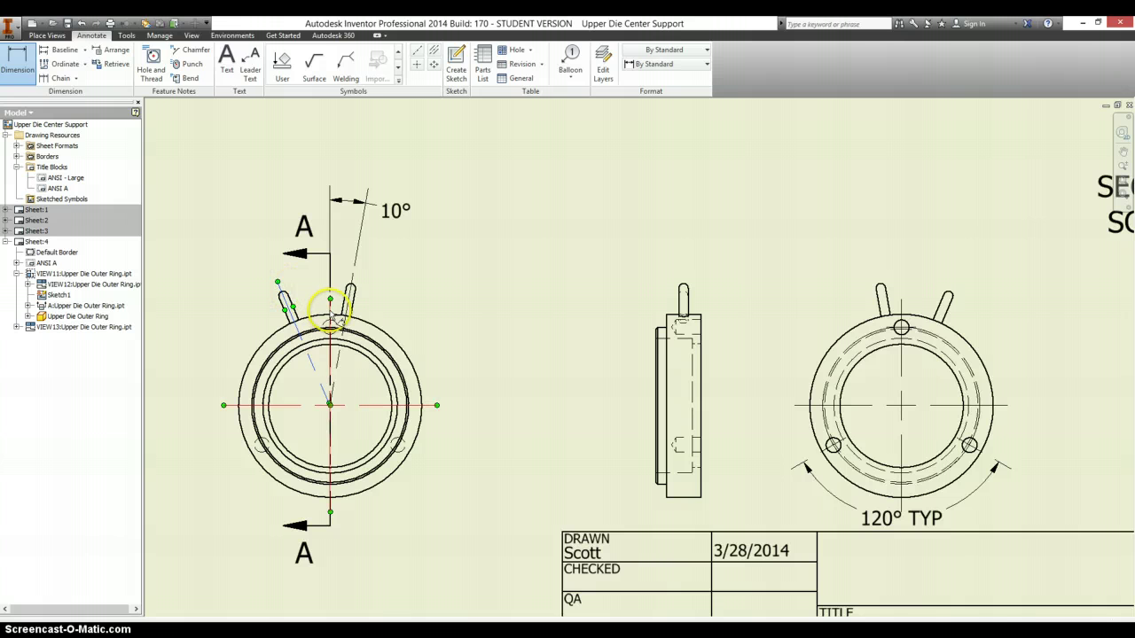
left_click(330, 317)
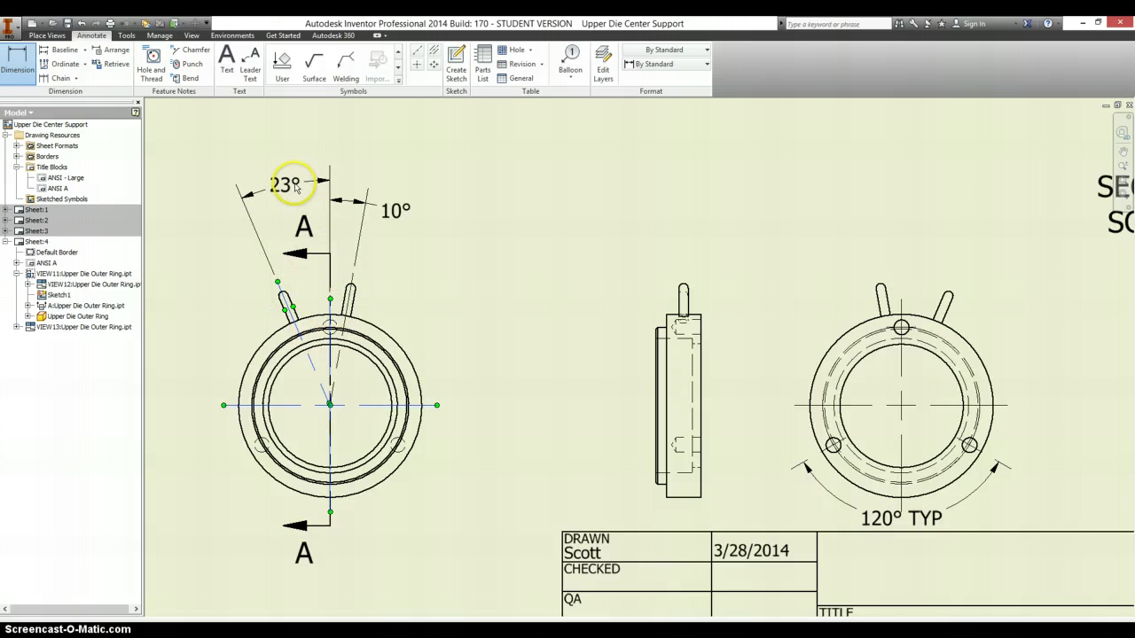
left_click(292, 198)
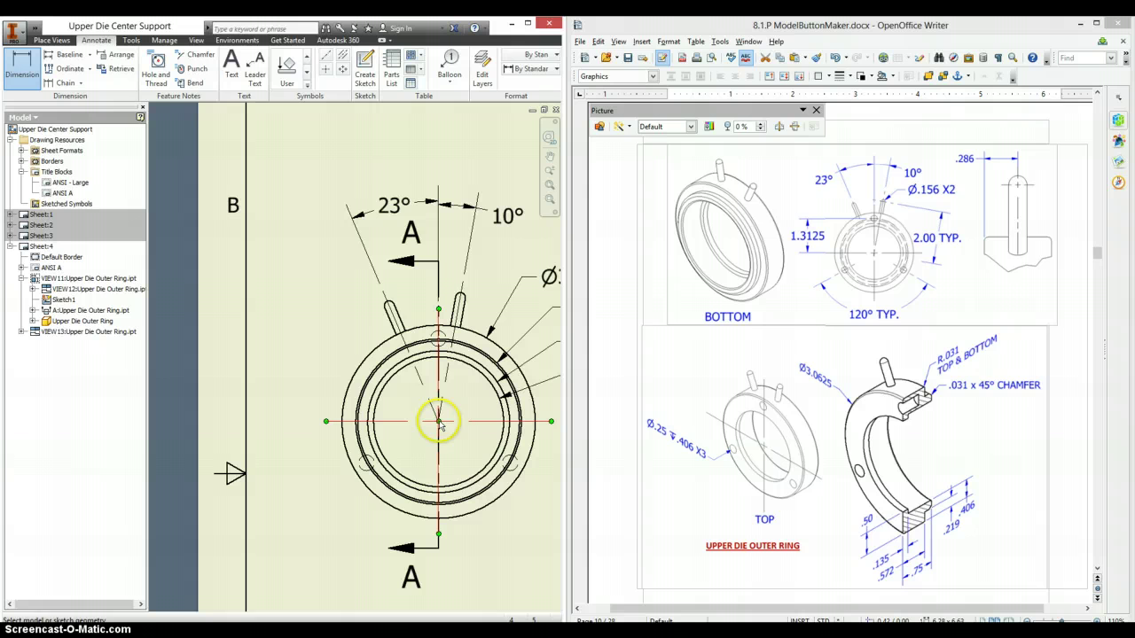
- Place an aligned 2.0000 dimension from the ring's centre mark to the left lug
left_click(439, 423)
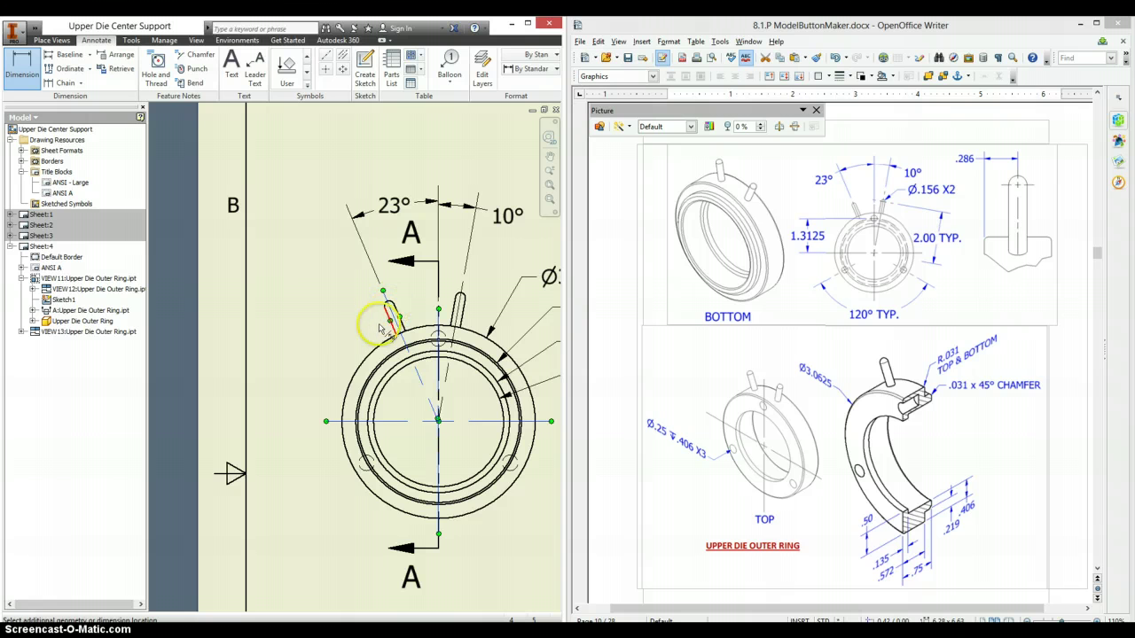
left_click(383, 314)
right_click(310, 344)
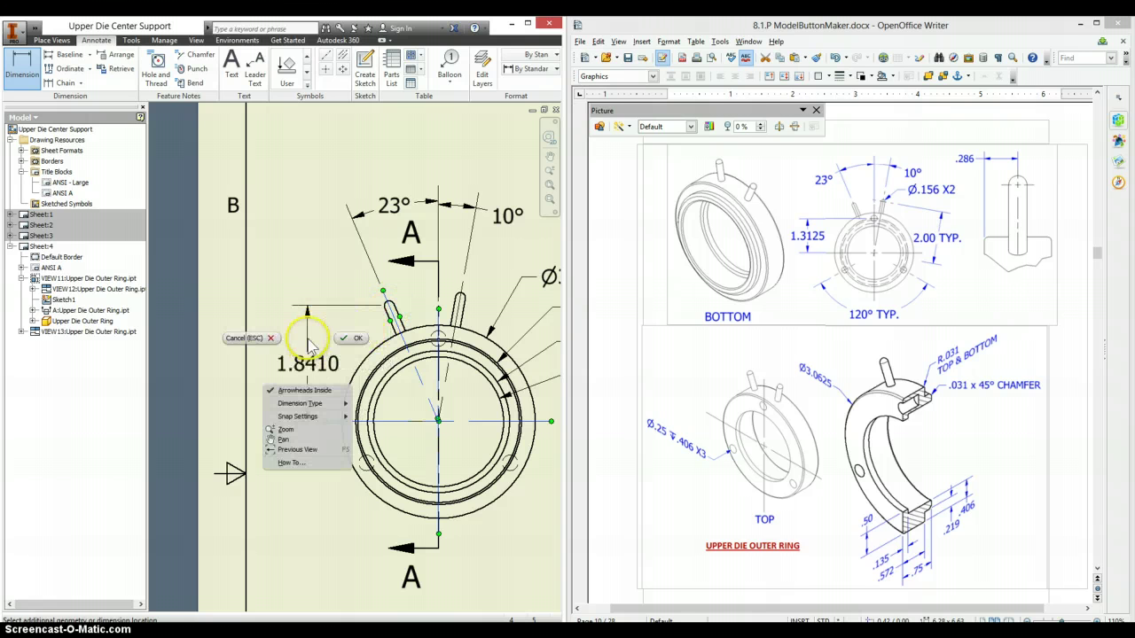
mouse_move(319, 408)
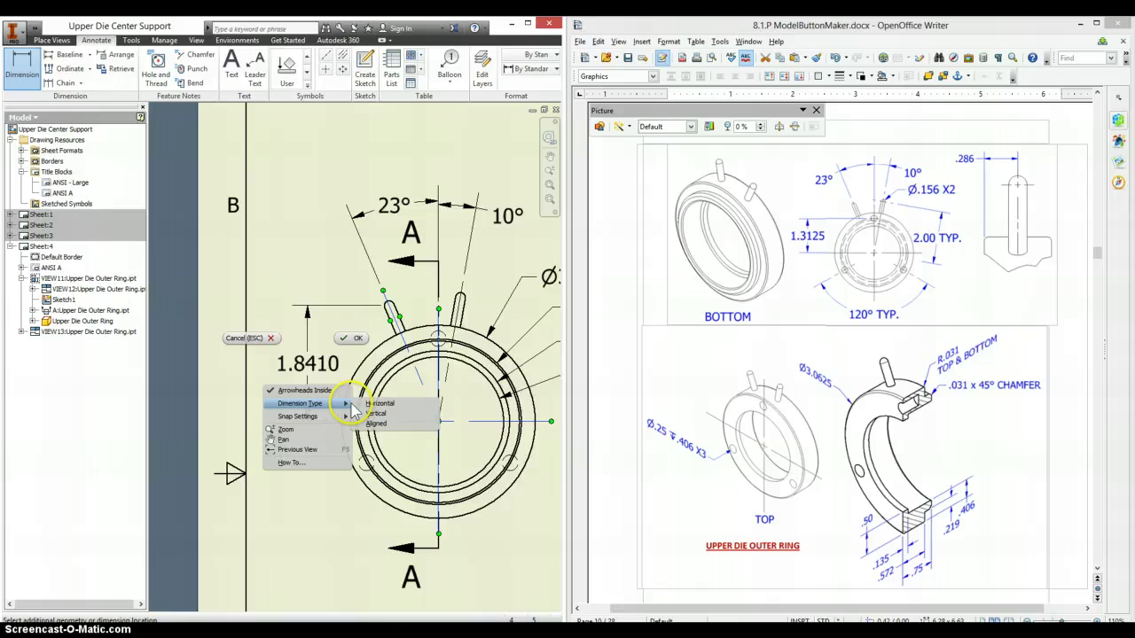
left_click(375, 423)
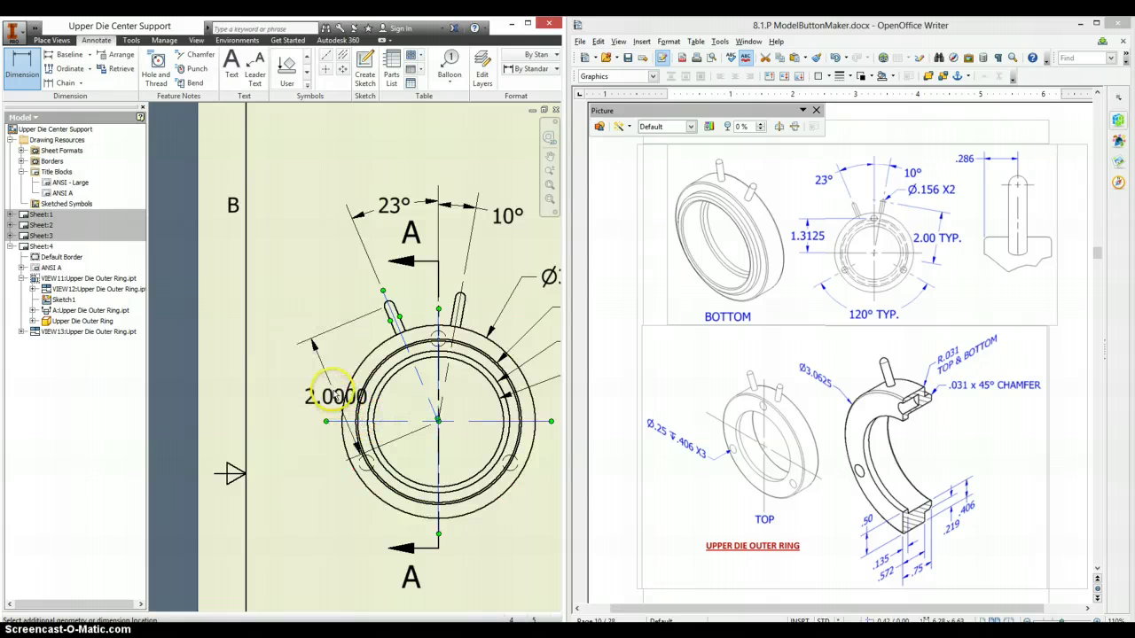
left_click(303, 432)
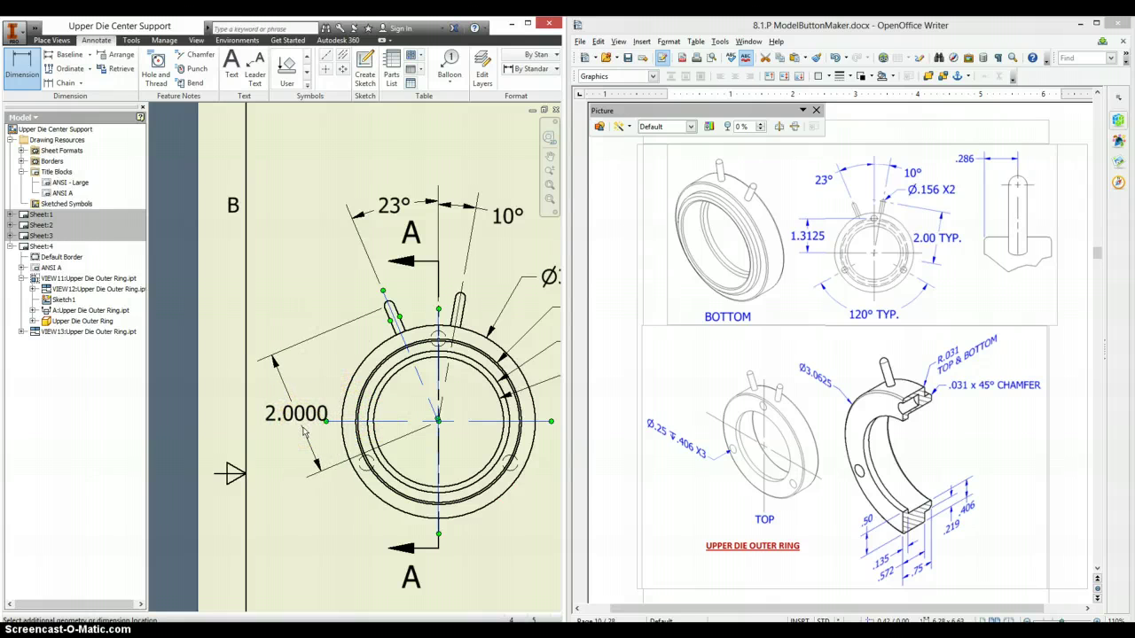
left_click(306, 430)
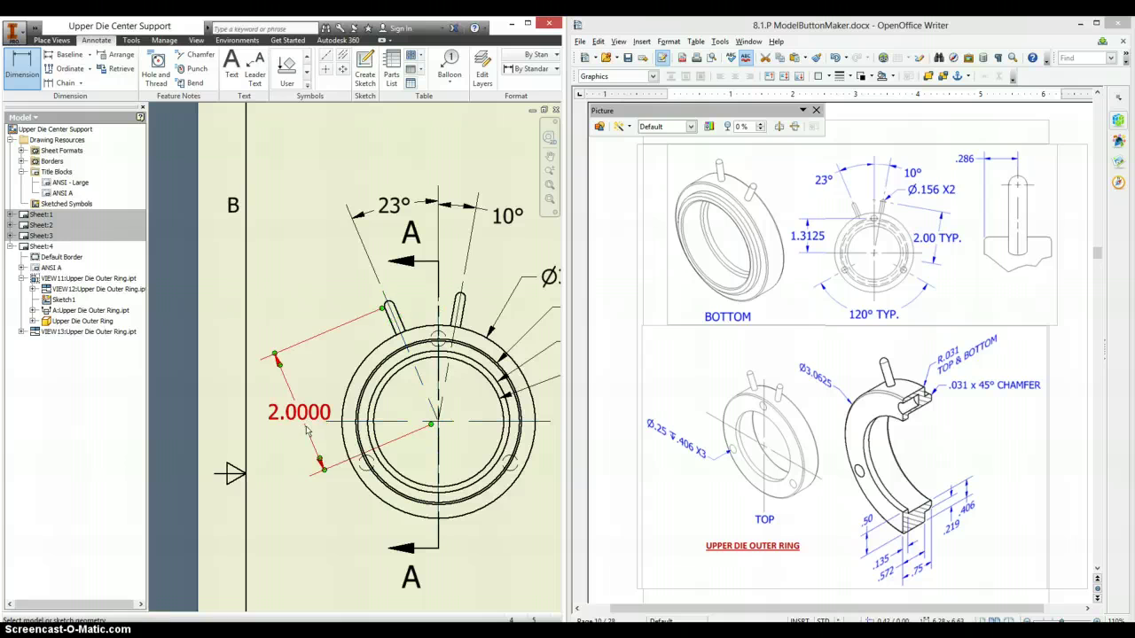
key("Escape")
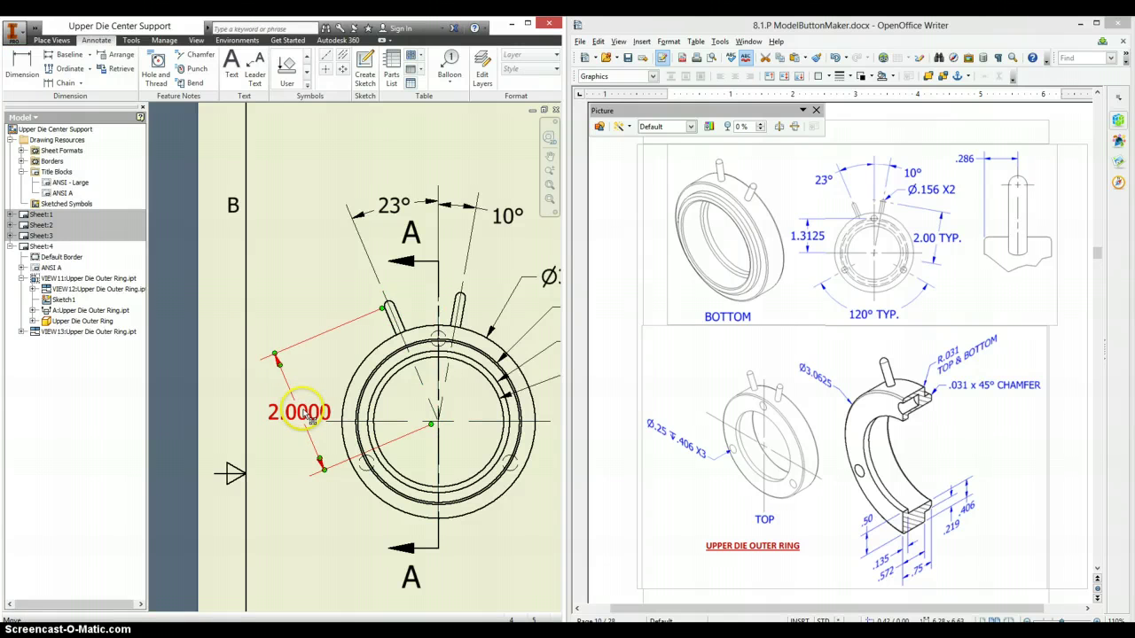
- Set the dimension's primary unit precision to two decimals so it reads 2.00
double_click(308, 419)
left_click(241, 131)
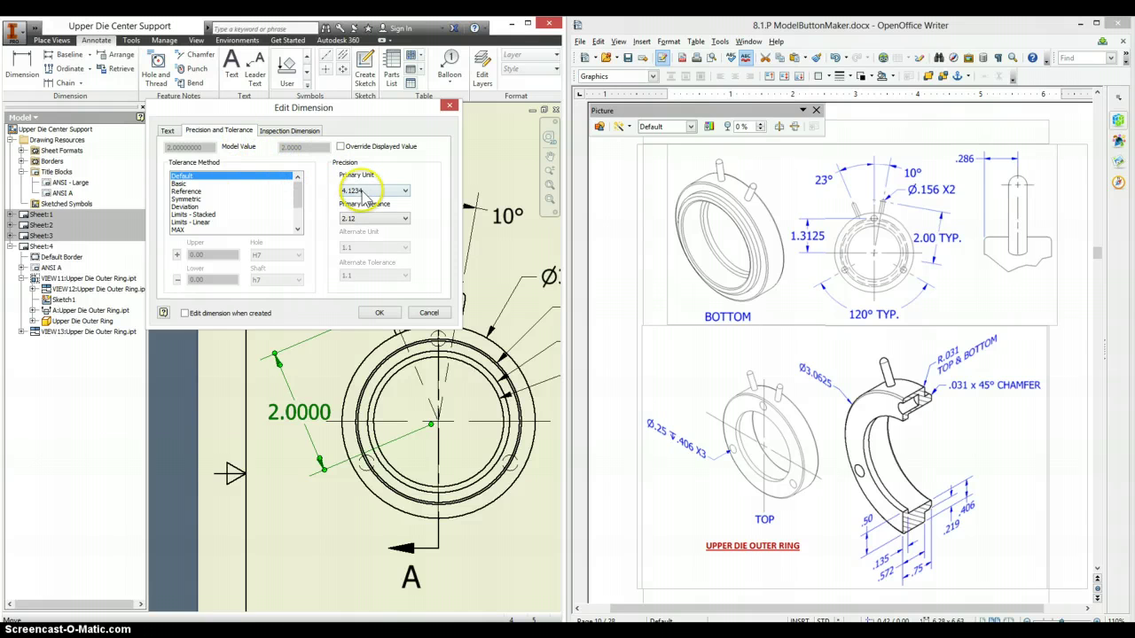
left_click(364, 192)
left_click(355, 217)
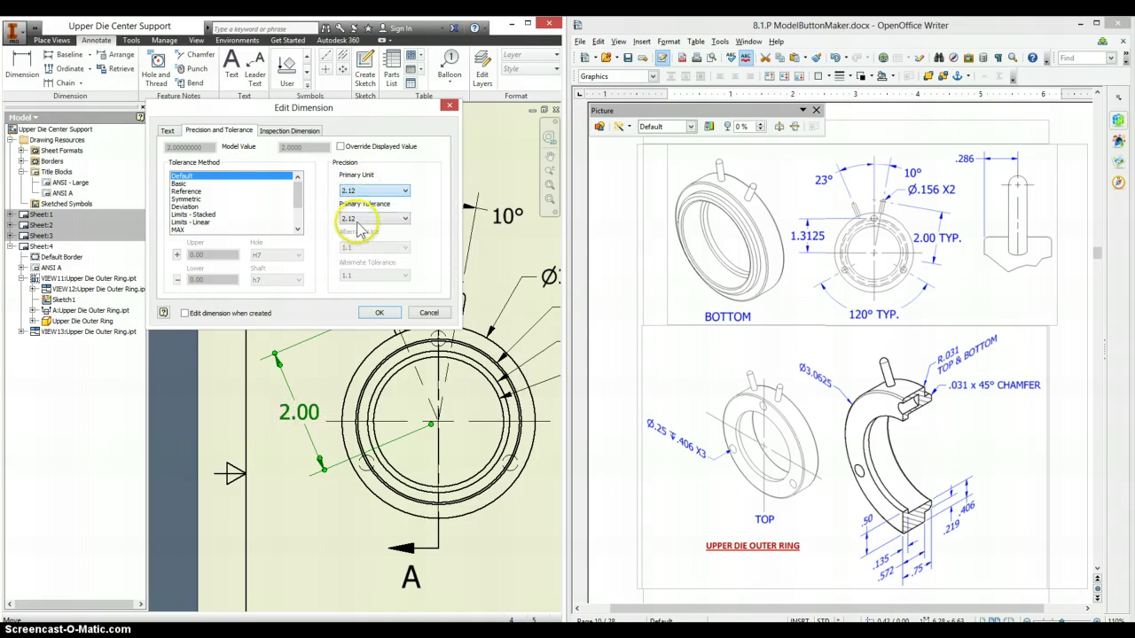
left_click(378, 313)
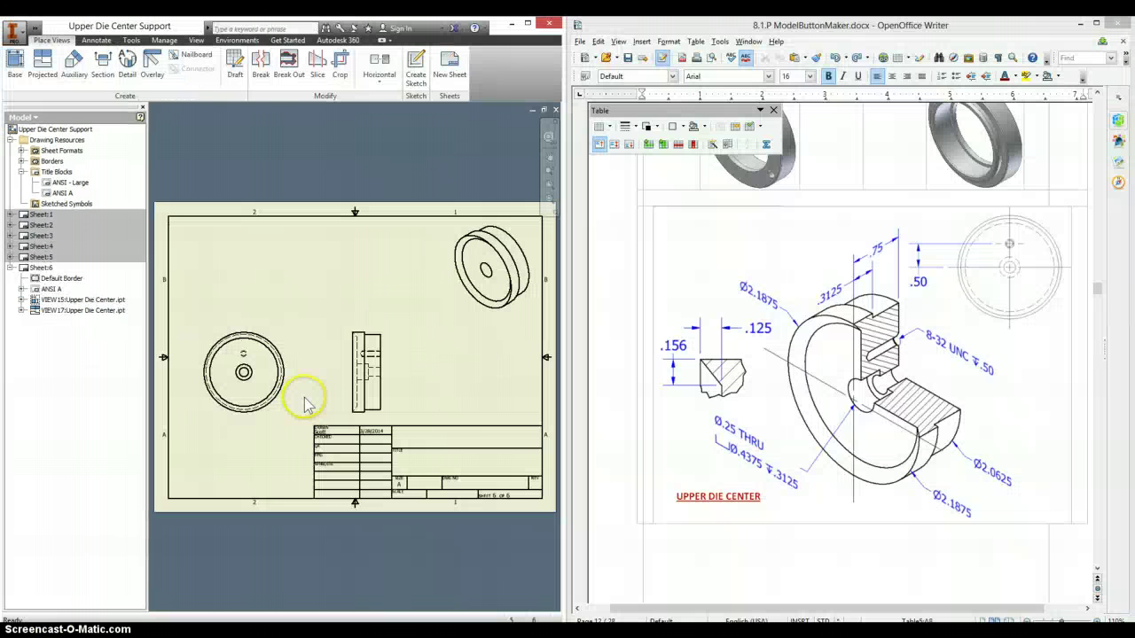
- Create section view B-B at 1:1 from the upper die center's front view, right of the side view
left_click(285, 359)
left_click(103, 64)
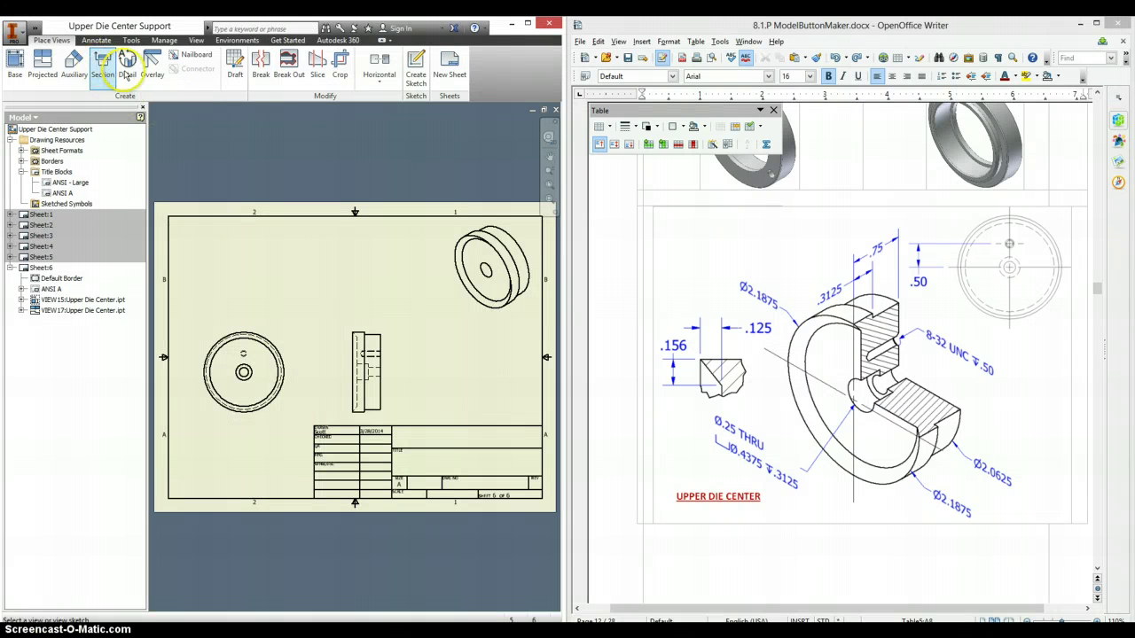
left_click(271, 337)
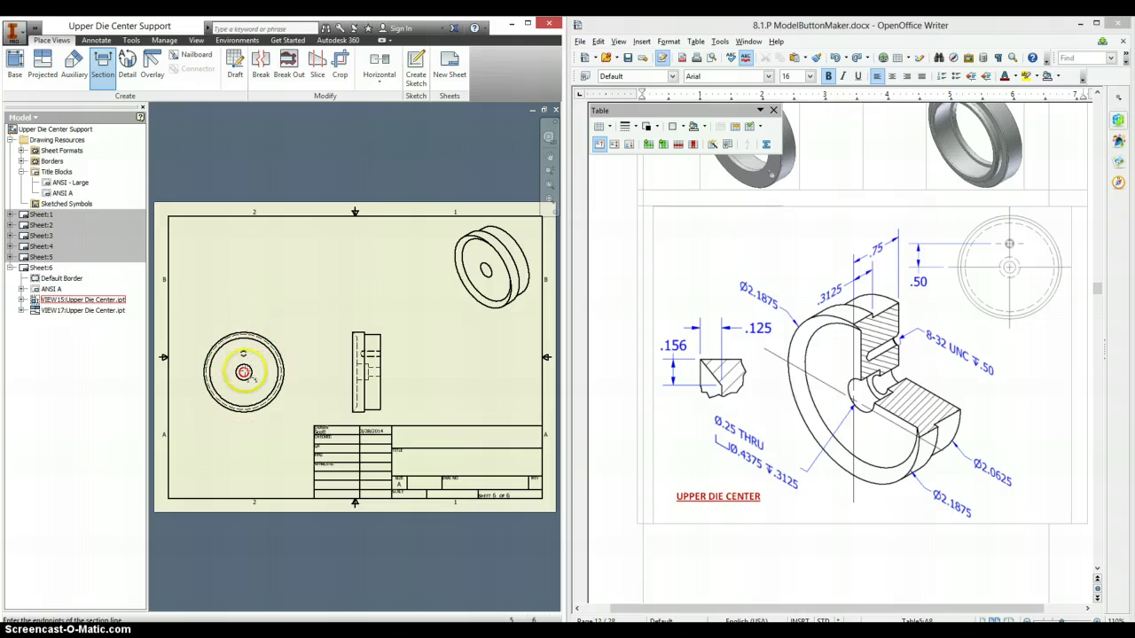
left_click(242, 323)
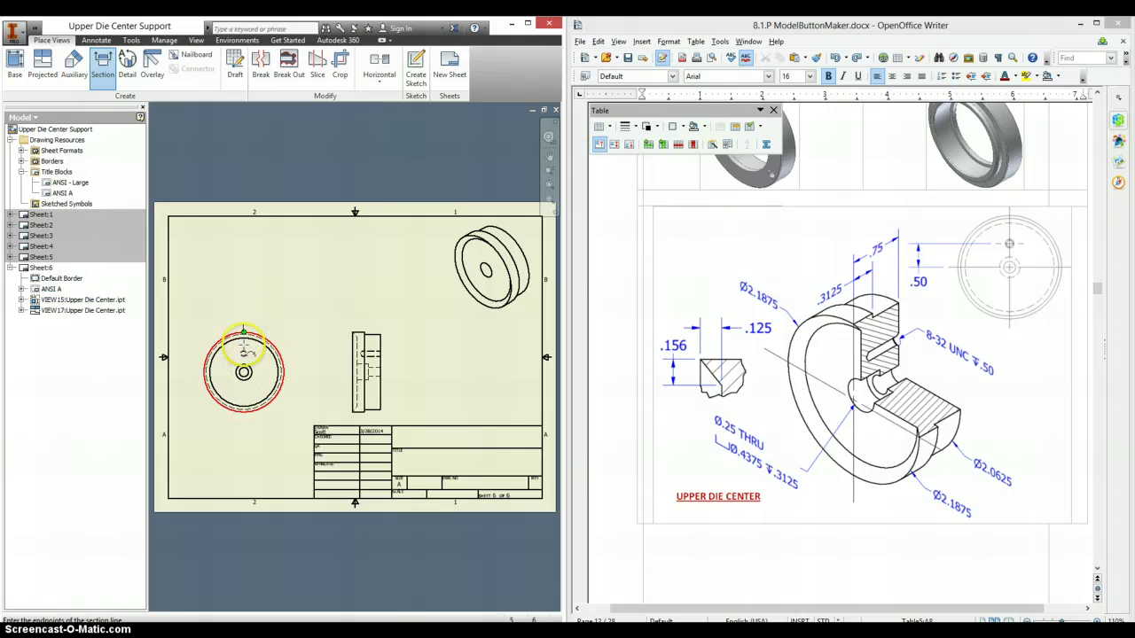
left_click(243, 371)
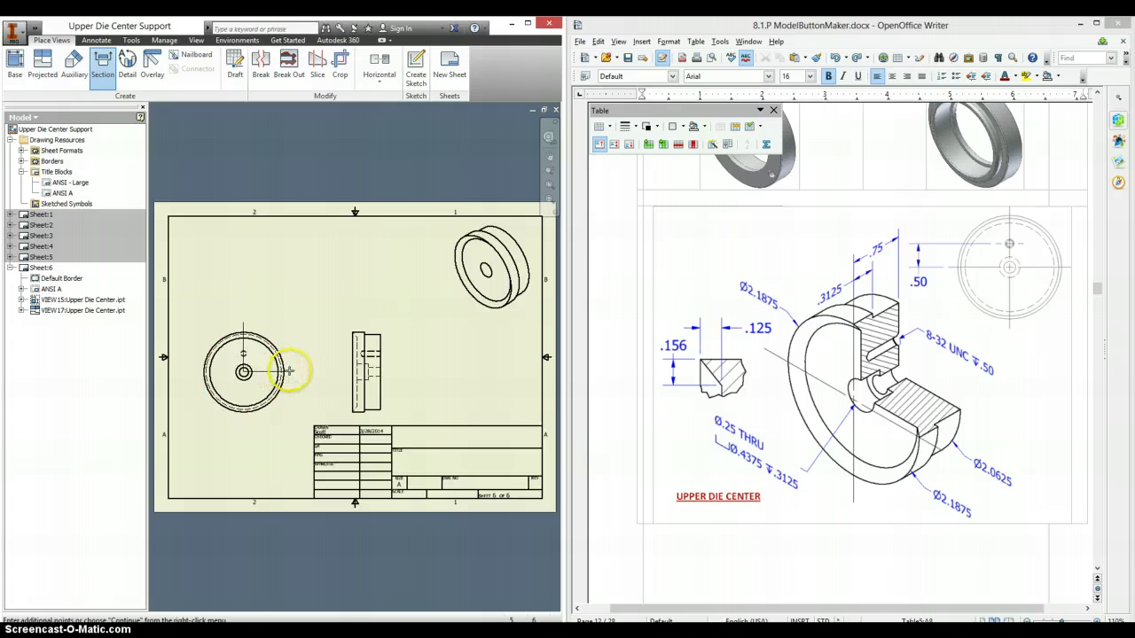
left_click(289, 371)
right_click(299, 308)
left_click(346, 317)
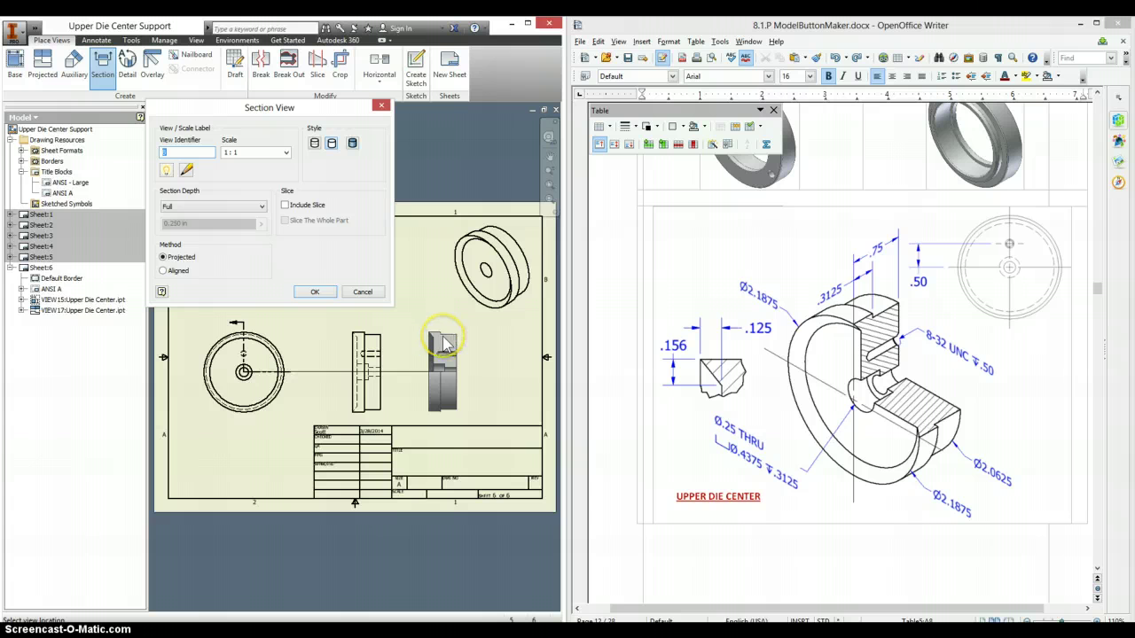
left_click(451, 342)
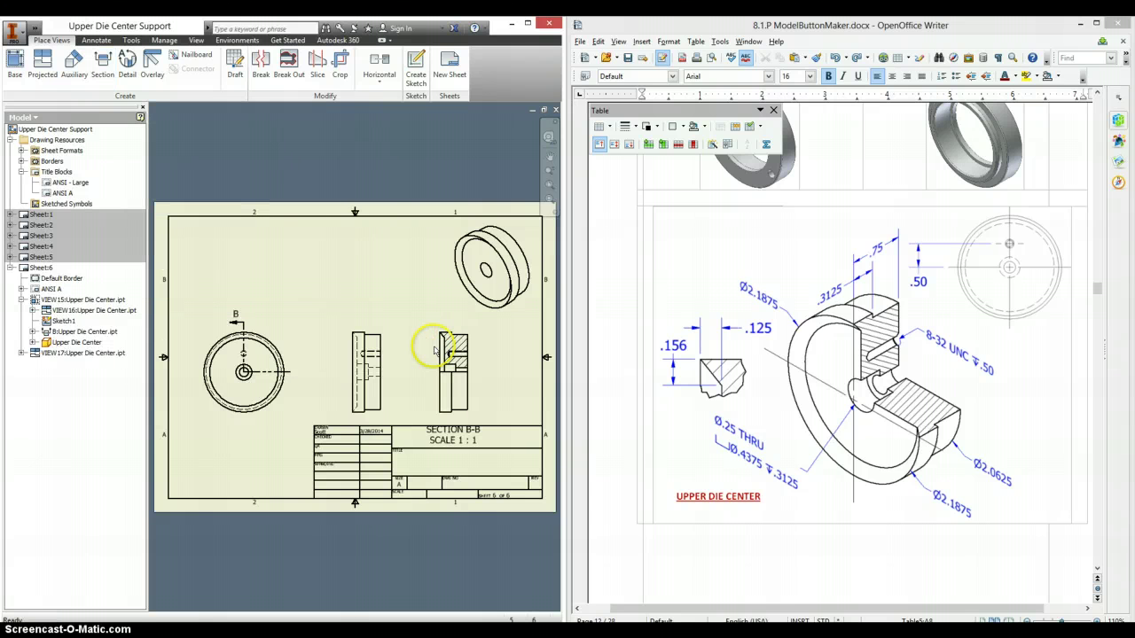
- Delete the plain side view of the upper die center
right_click(303, 306)
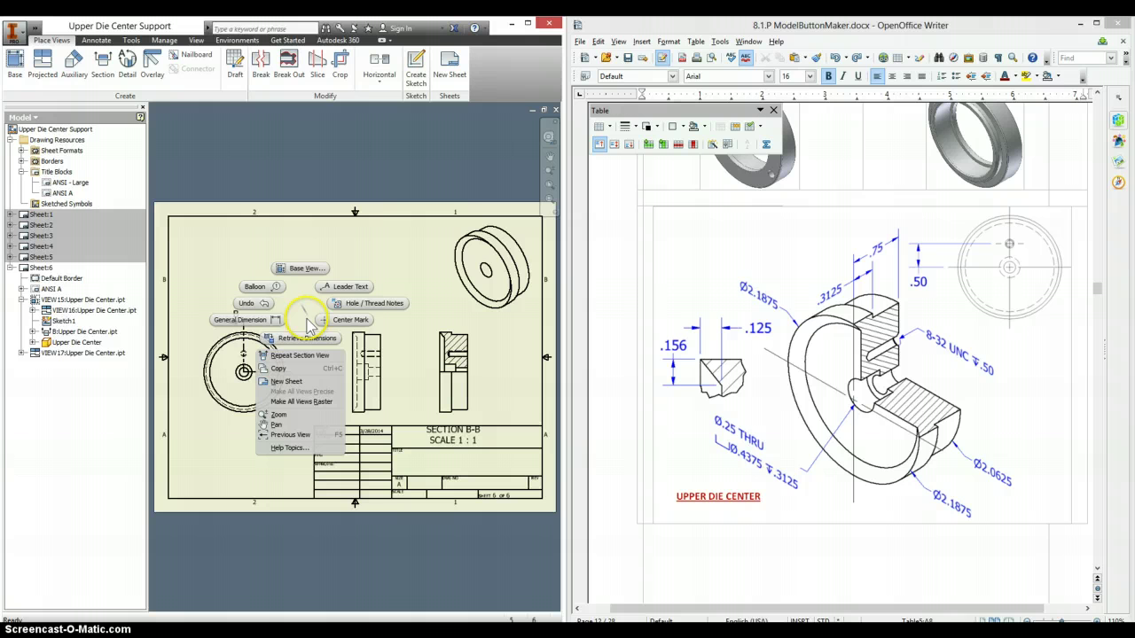
left_click(302, 321)
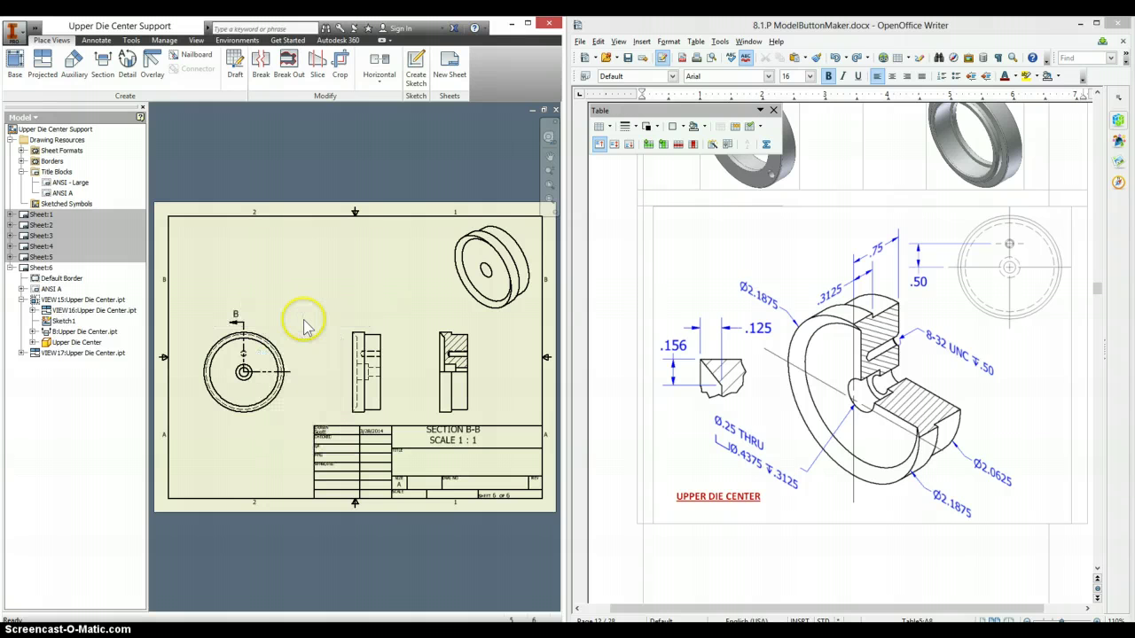
right_click(387, 358)
left_click(402, 131)
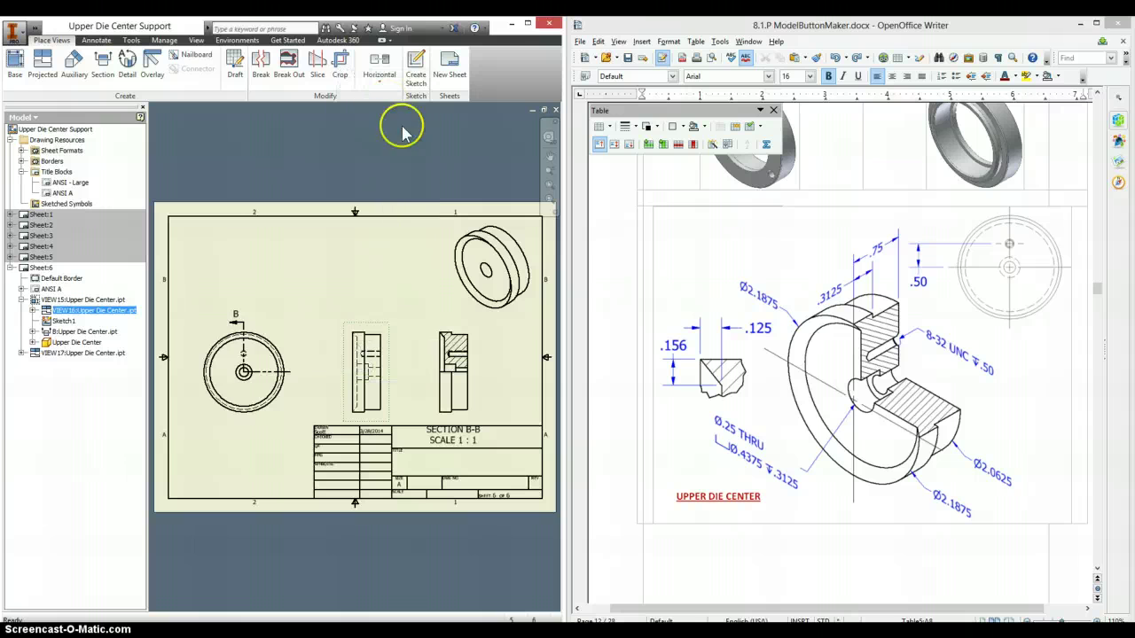
- Confirm the deletion, review sheets 4 down to 1, and return to the Upper Die Center sheet
left_click(338, 357)
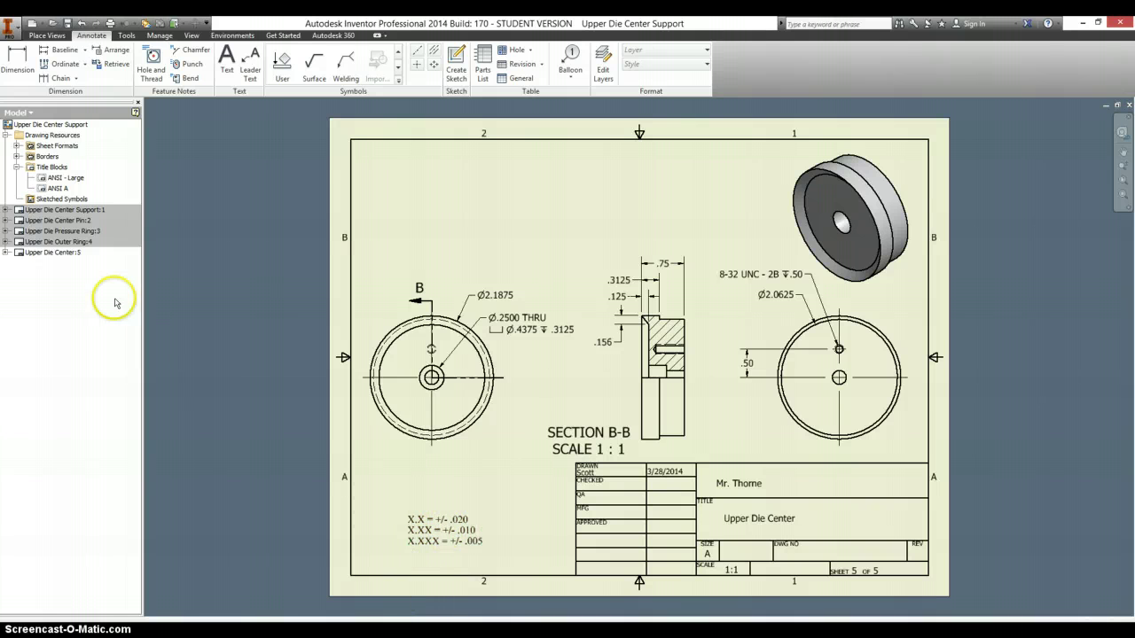
double_click(49, 242)
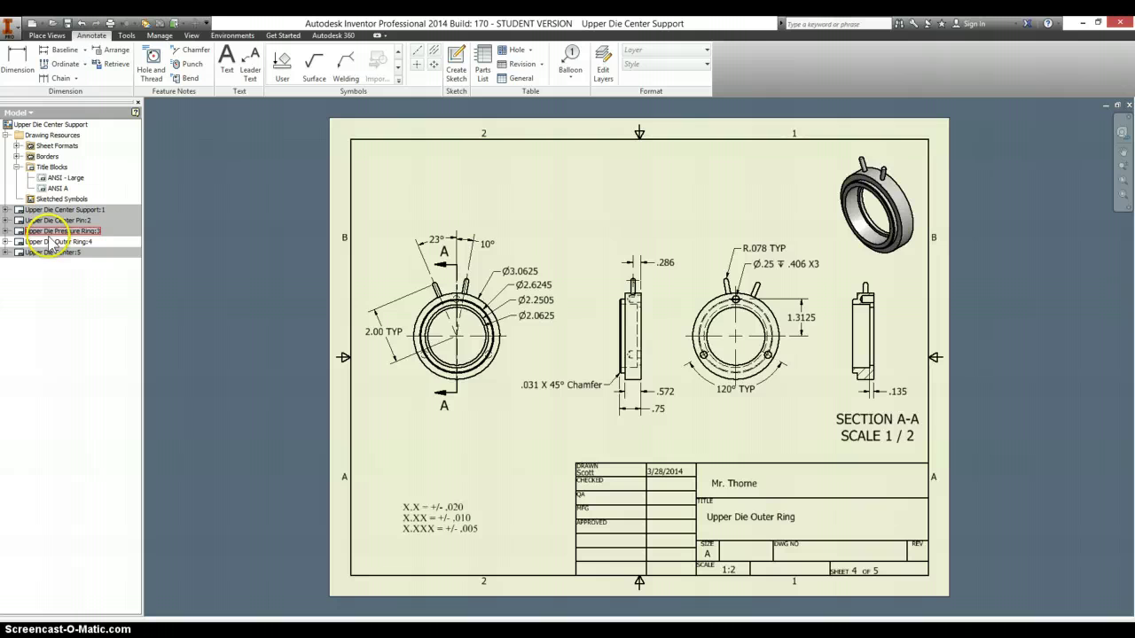
double_click(53, 231)
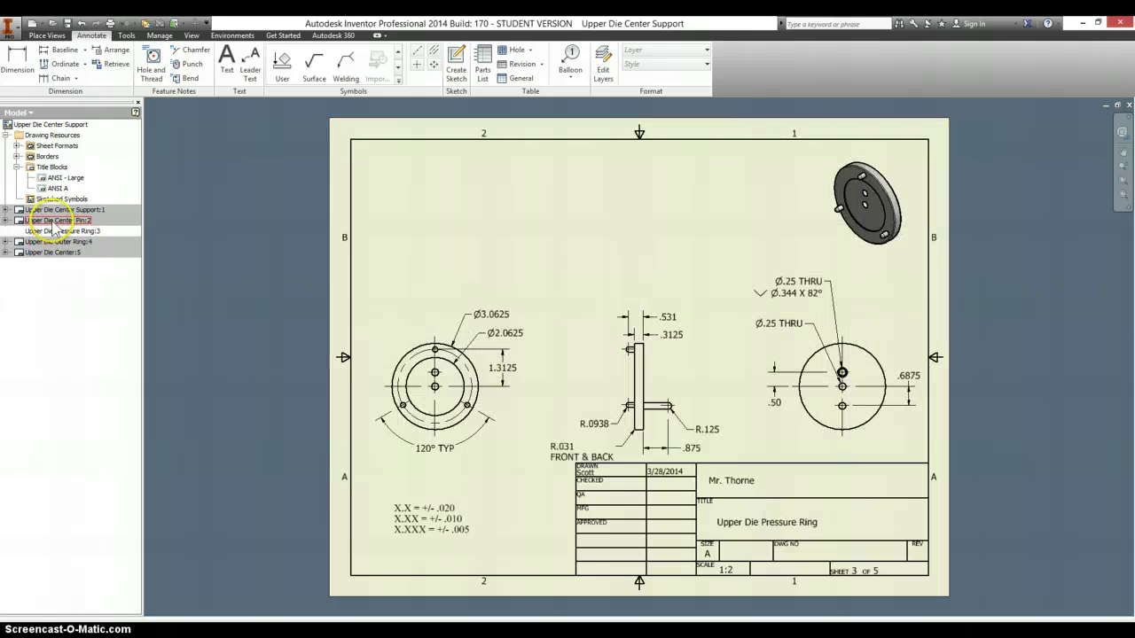
double_click(51, 221)
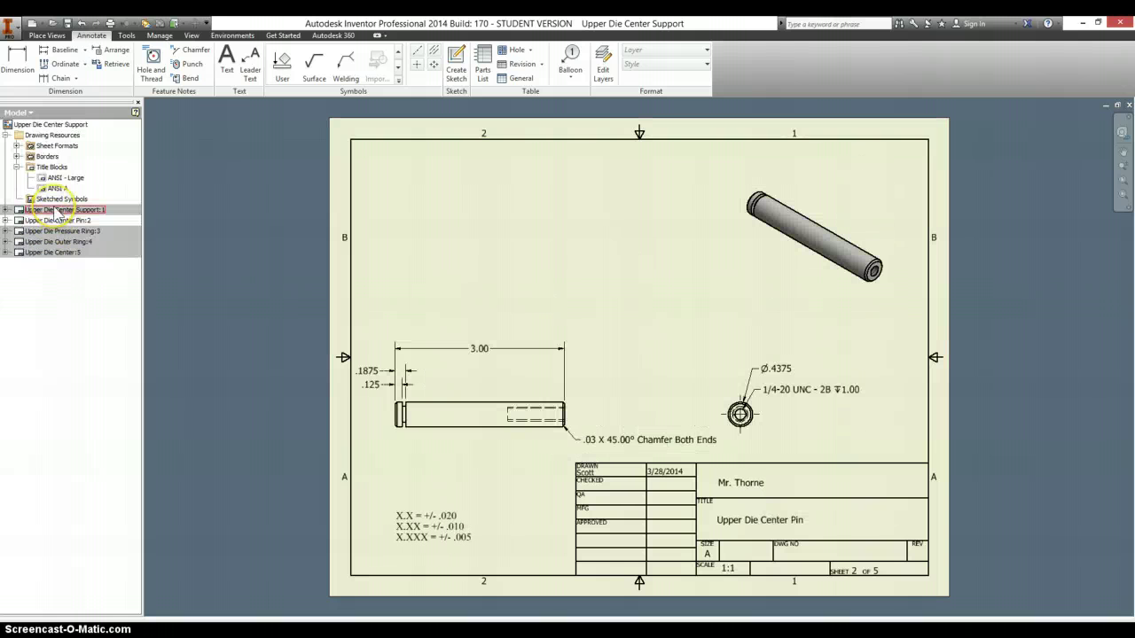
double_click(55, 210)
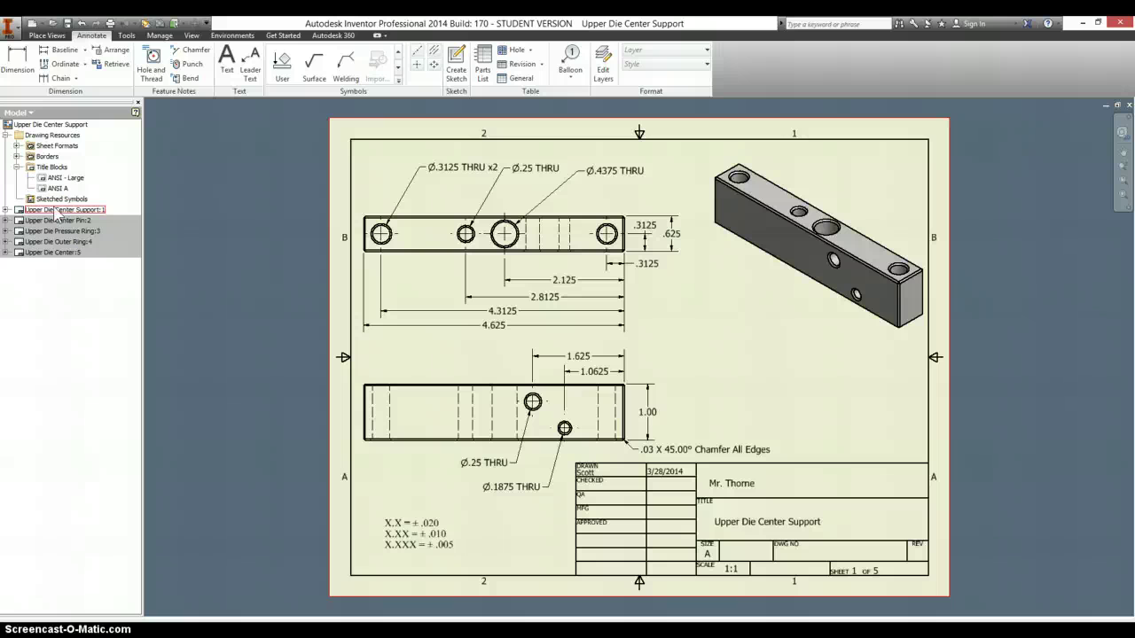
double_click(53, 252)
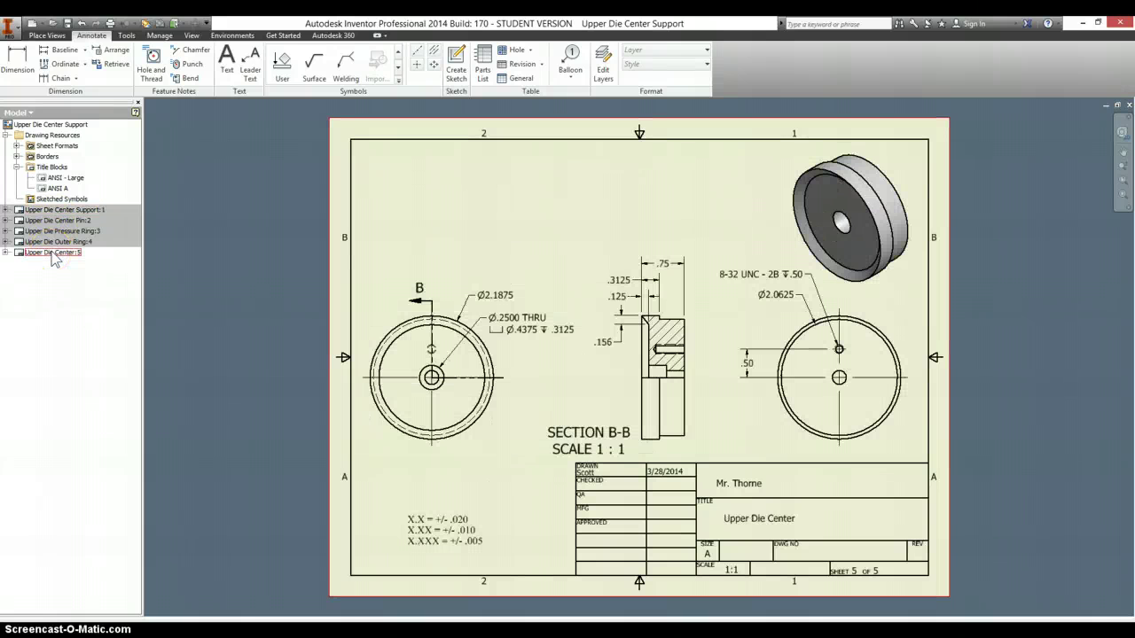